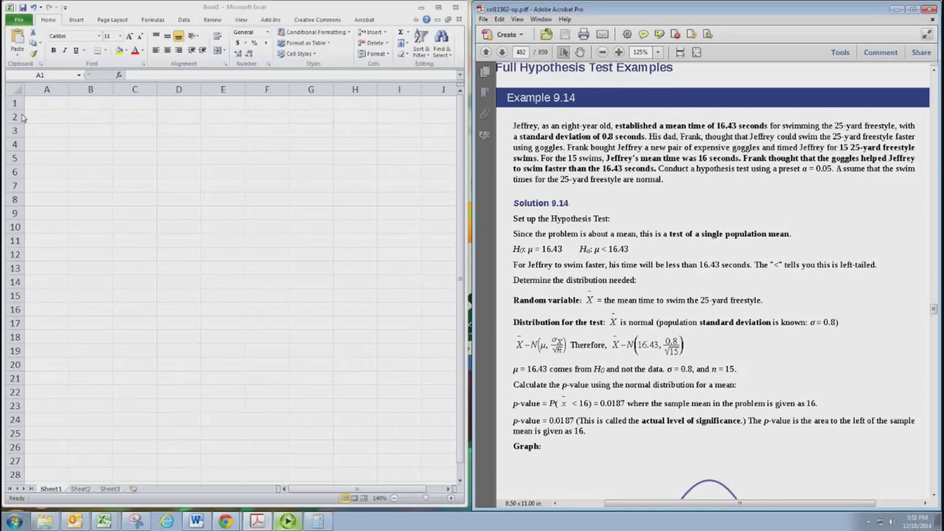
Switch to the blank Excel workbook and enter the title "Hypothesis Testing" in cell A1
key("alt+Tab")
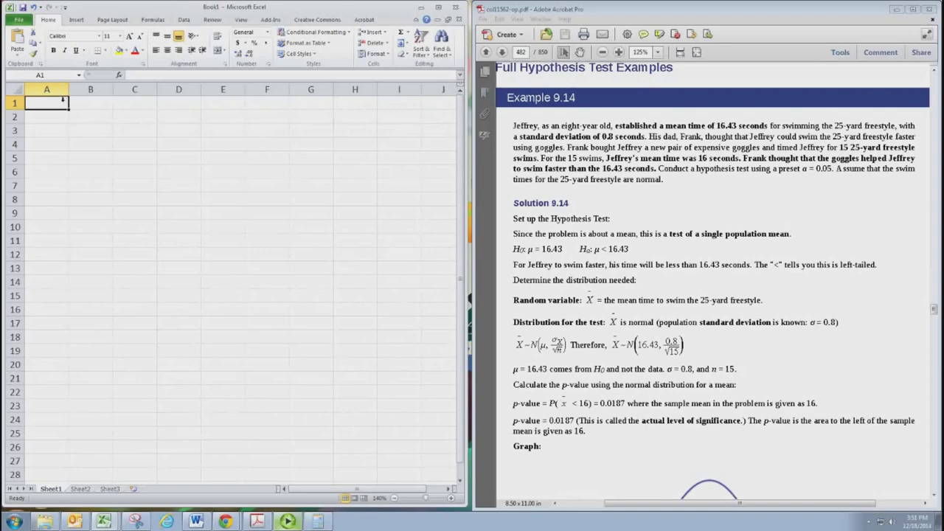
type("Hy")
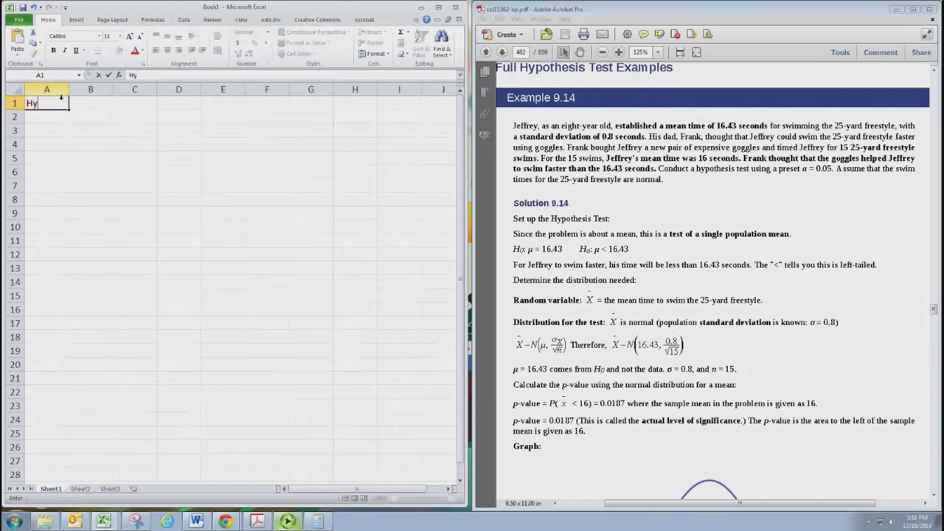
type("pothesis Te")
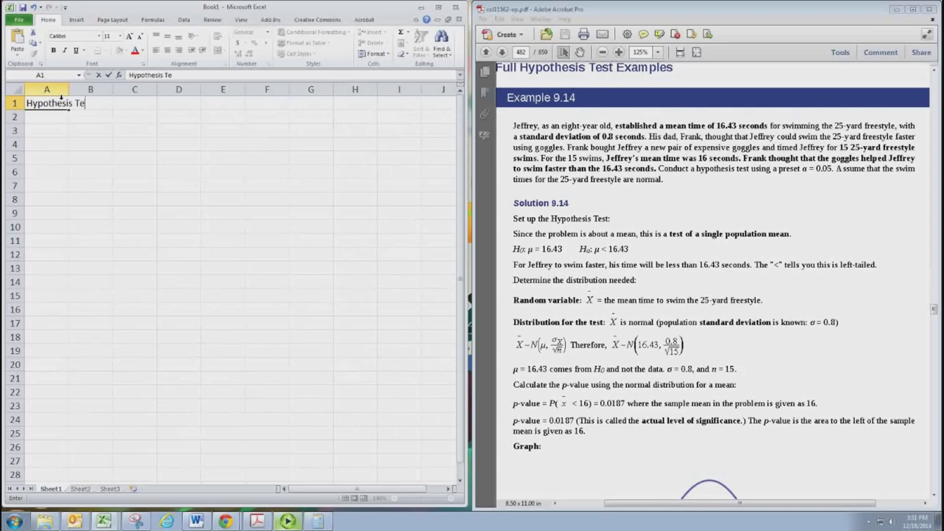
type("sting")
key("Return")
Enter the subtitle "Testing the mean (with population standard deviation is known)" in cell A2
type("Testing wi")
key("BackSpace")
key("BackSpace")
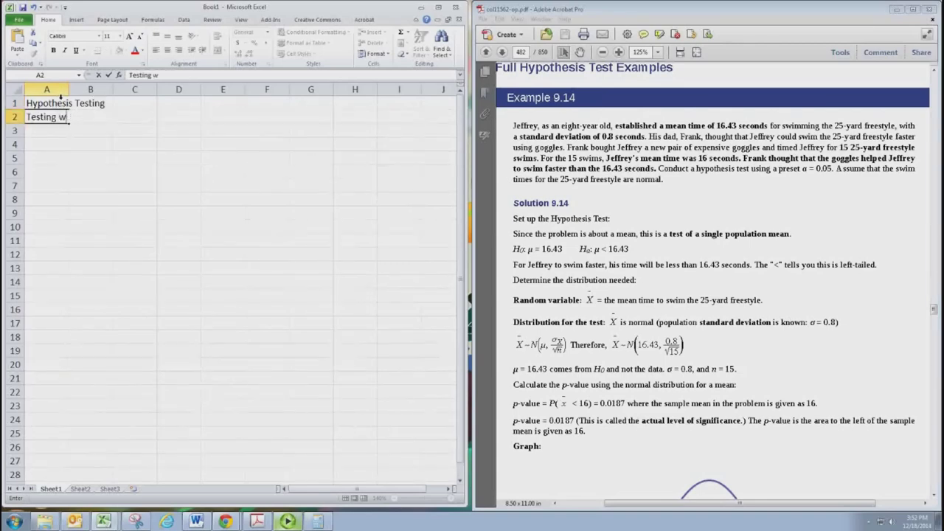
type("the ")
type("meau")
key("BackSpace")
type("n (with ")
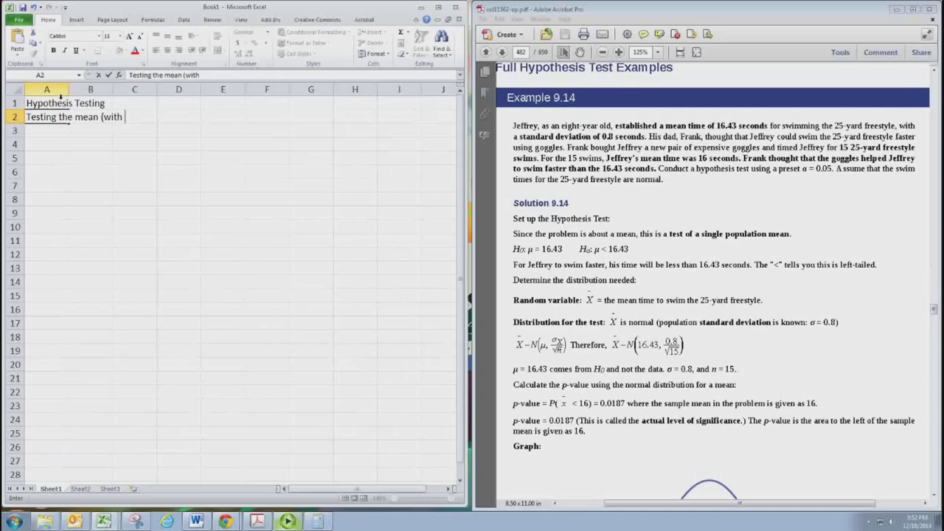
type("population stan")
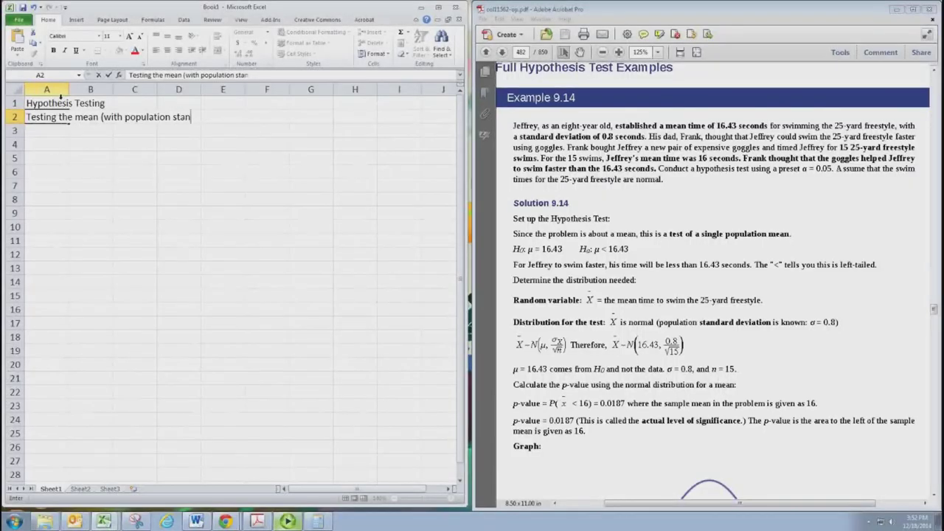
type("dard deviatio")
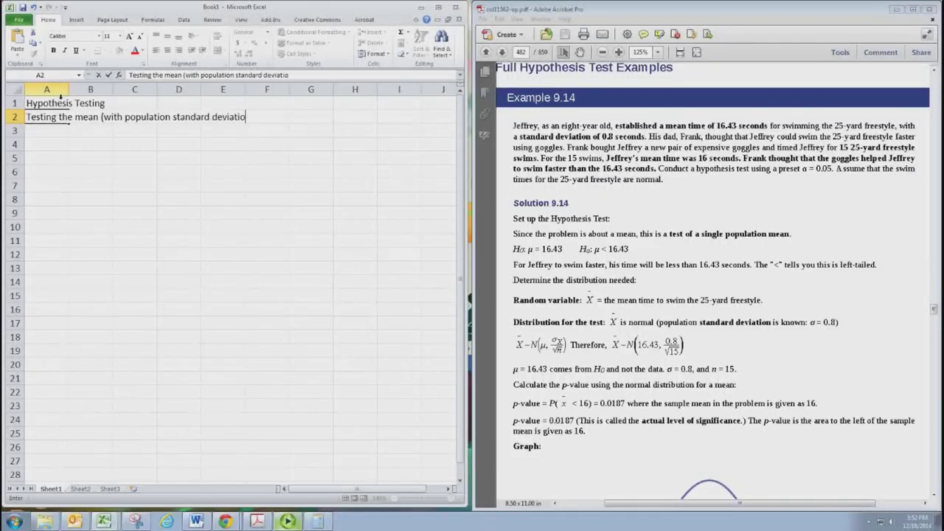
type("n is known)")
key("Return")
Enter "Without Sample Data" in cell A3 and the heading "Hypotheses" in cell A4
type("Without")
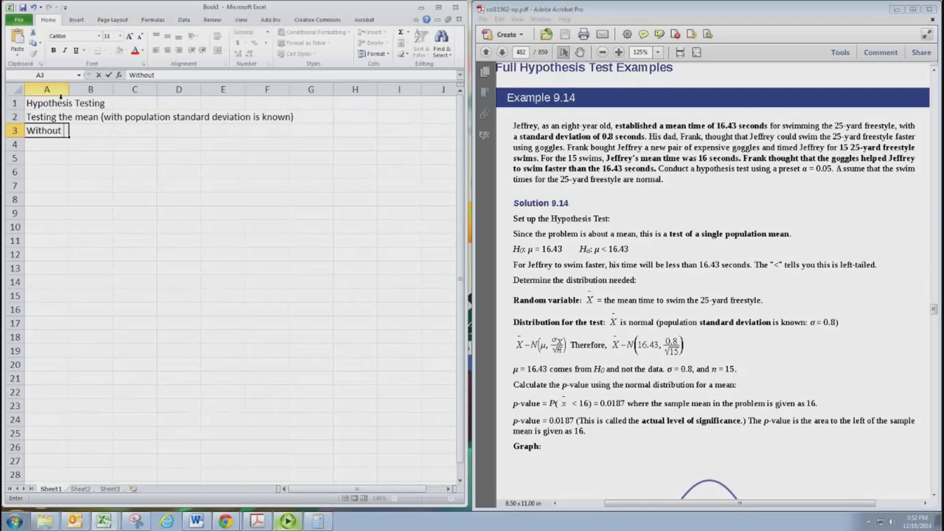
type("Sample Data")
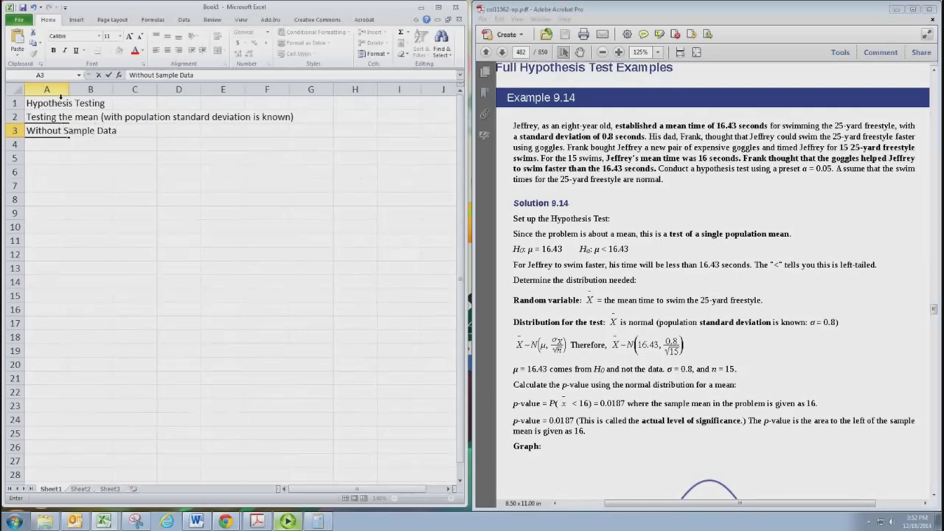
key("Return")
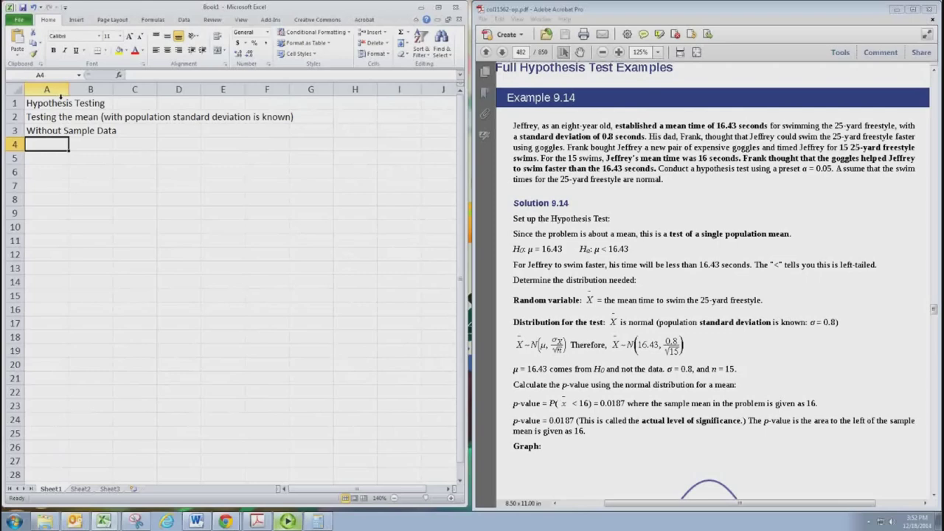
type("Hypothe")
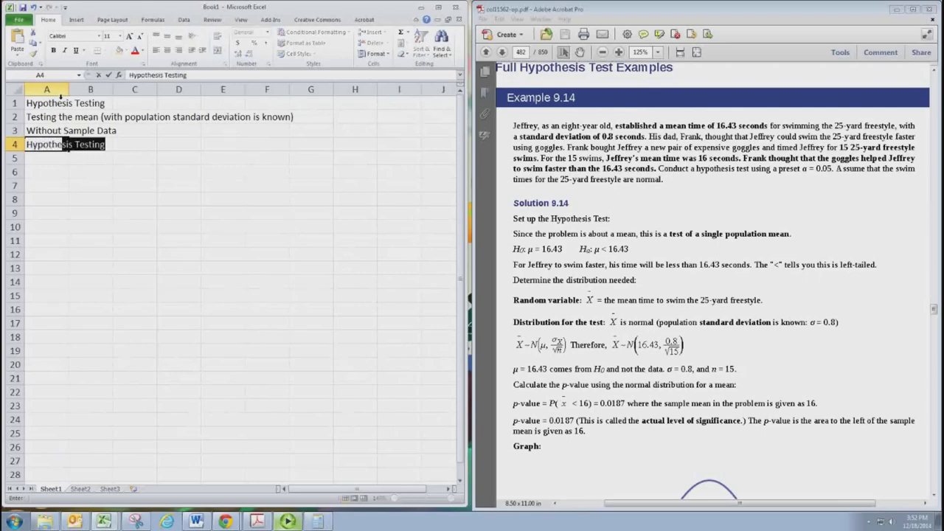
type("ses")
key("Return")
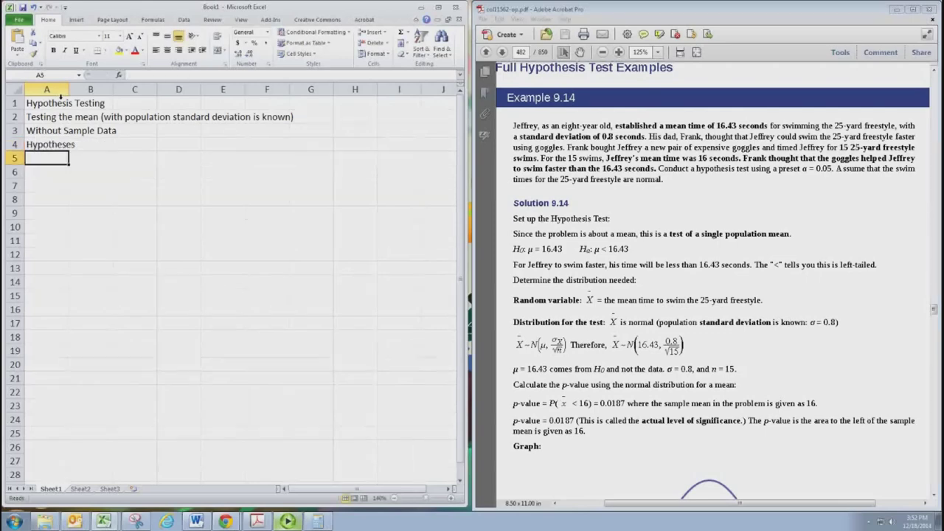
Label the null hypothesis "Ho:" in cell A5 and the alternative hypothesis "Ha:" in cell A6
type("H0:")
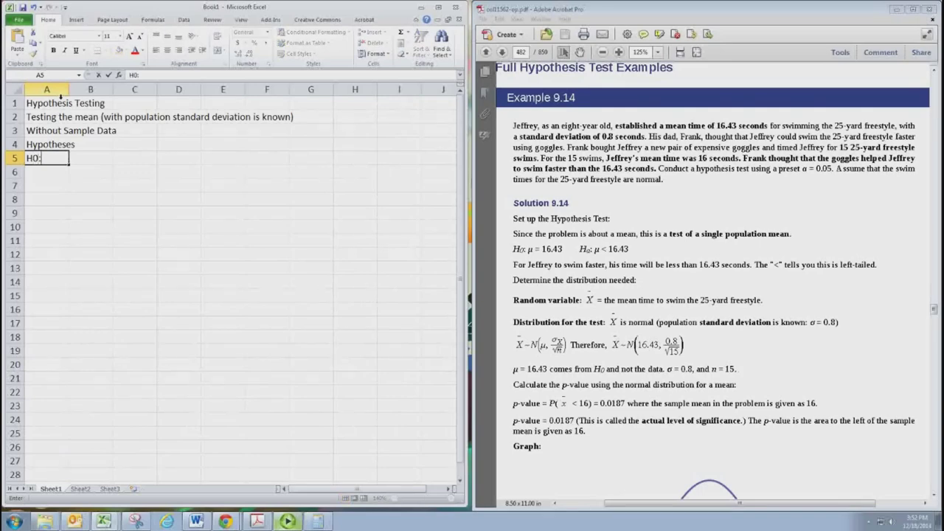
key("Return")
type("H")
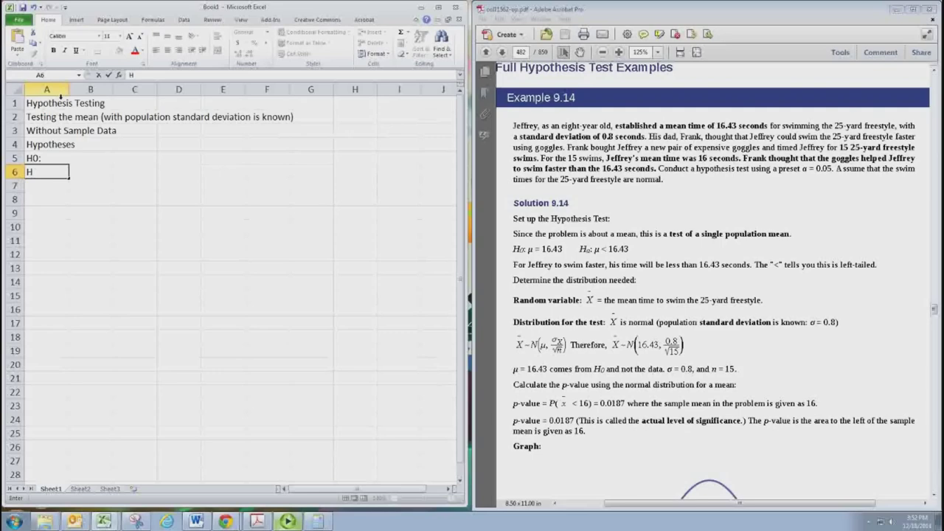
type("1:")
key("BackSpace")
key("BackSpace")
type("a:")
key("Up")
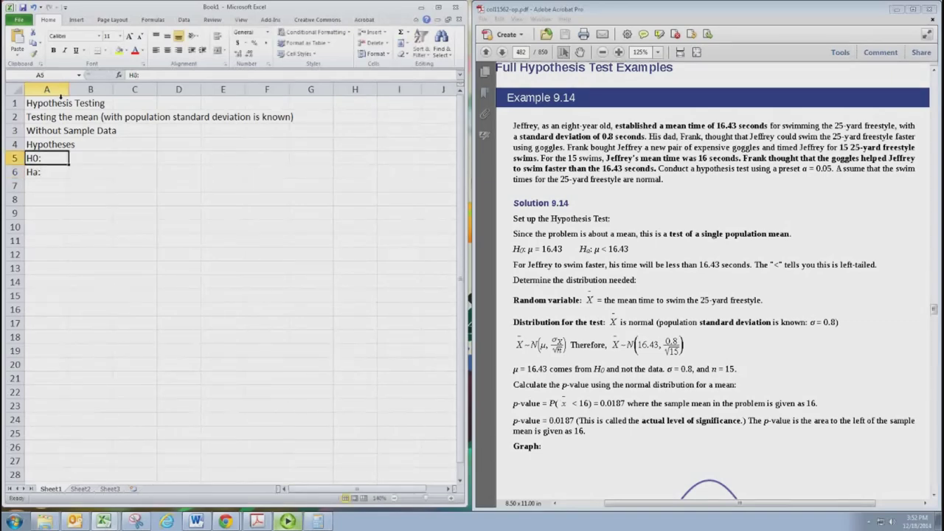
key("BackSpace")
type("Ho")
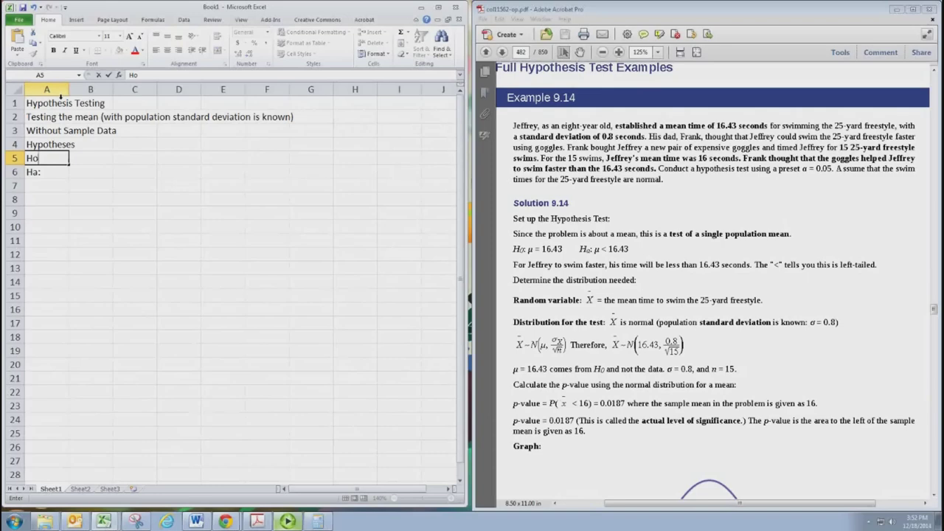
type(":")
key("Right")
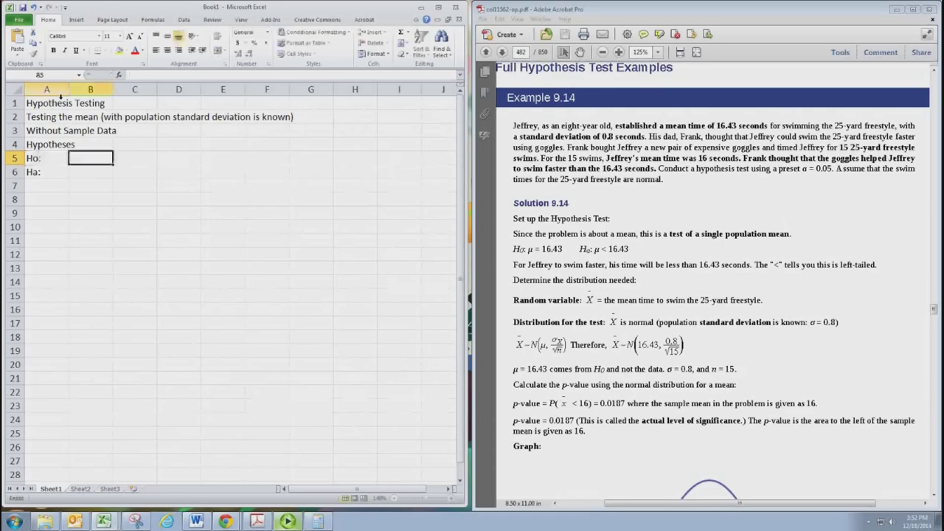
Enter "μ=" in cell B5, inserting the Greek small letter mu as a symbol, and right-align the cell
left_click(76, 20)
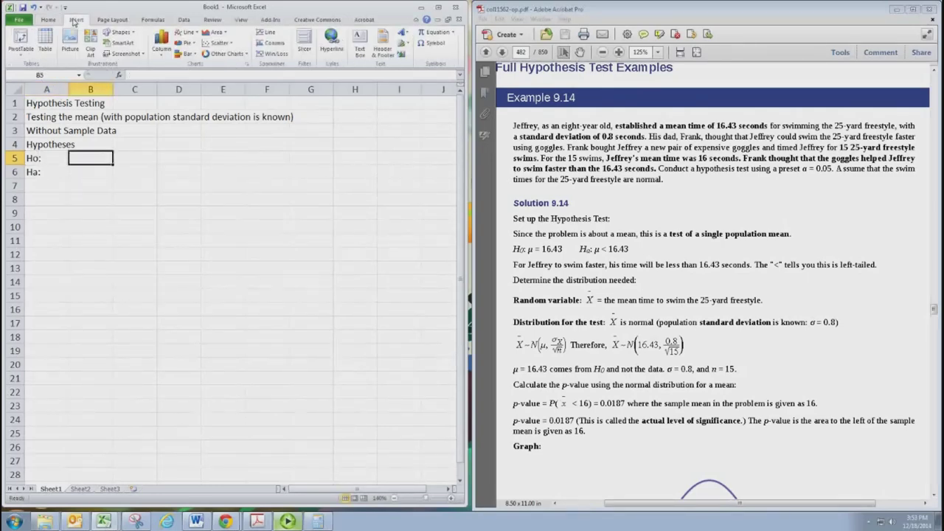
left_click(435, 48)
left_click(393, 271)
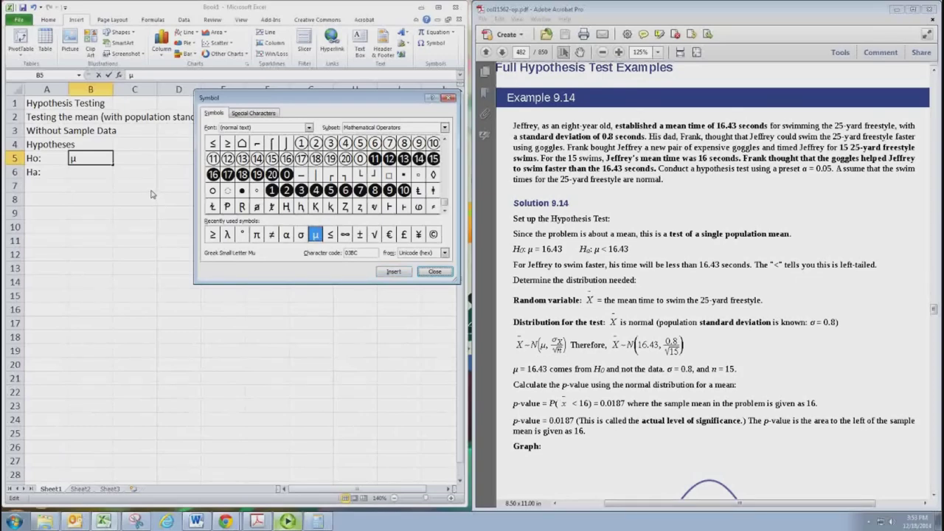
left_click(435, 271)
type("=")
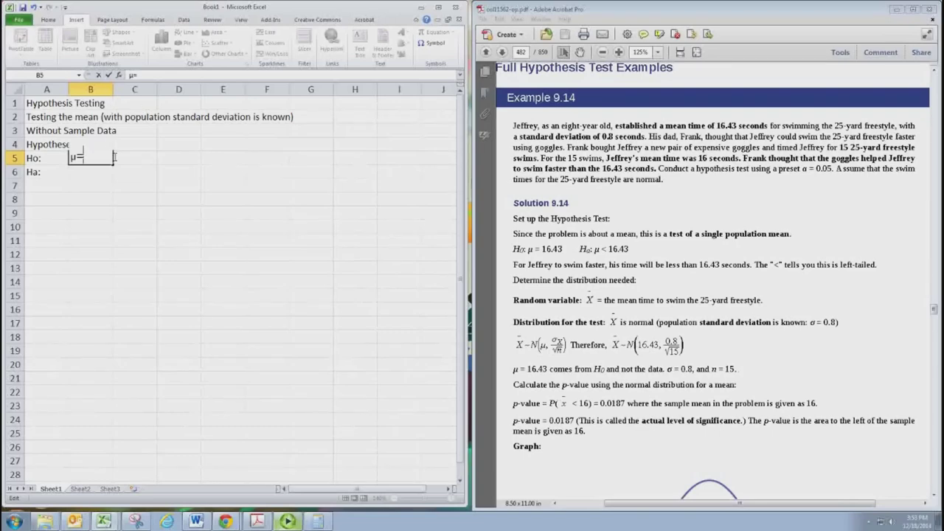
key("Return")
key("Up")
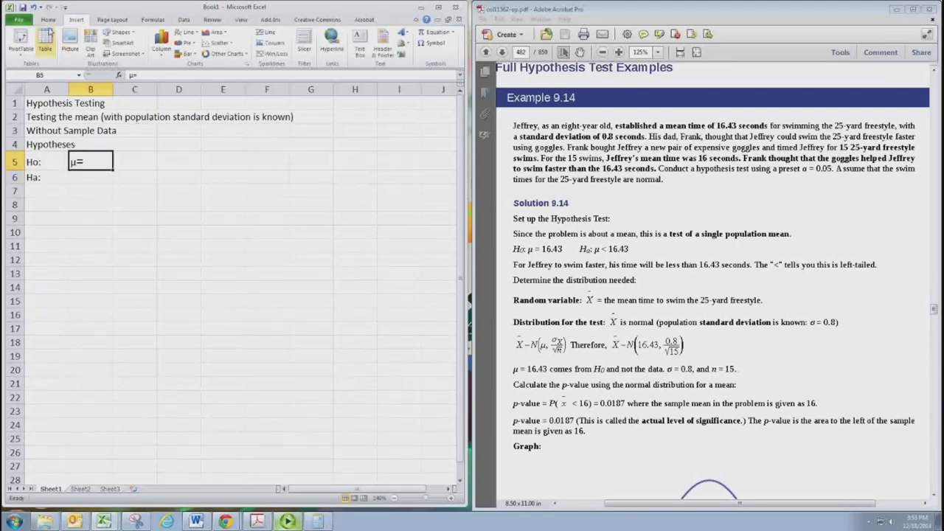
left_click(48, 19)
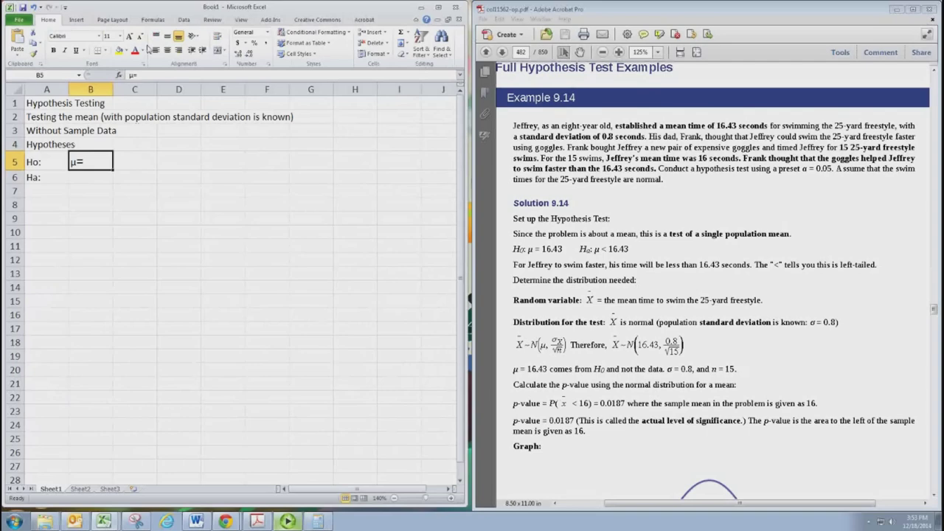
left_click(177, 50)
Copy the "μ=" cell to B6 and change the copy to "μ<"
key("ctrl+c")
left_click(100, 181)
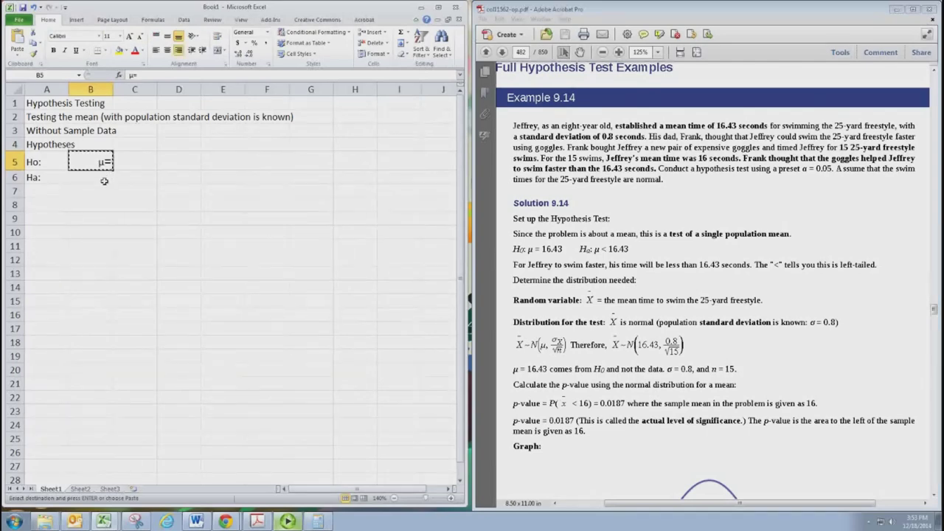
key("ctrl+v")
key("F2")
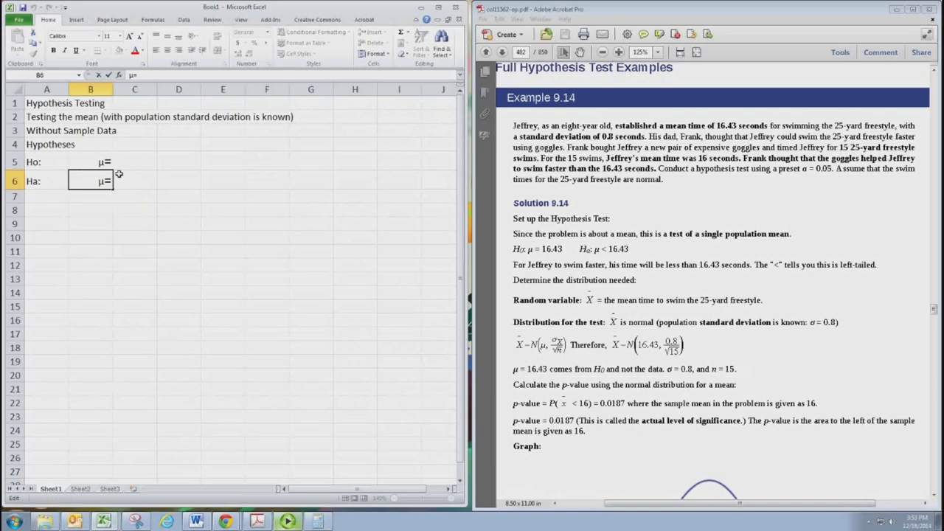
key("BackSpace")
type("<")
Enter the hypothesized mean 16.43 in cells C6 and C5 for both hypotheses
left_click(147, 186)
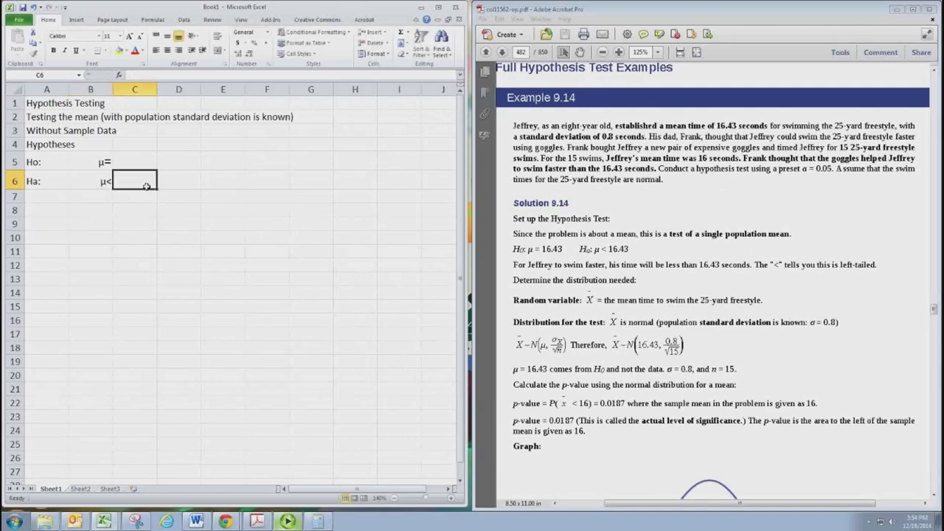
type("16.43")
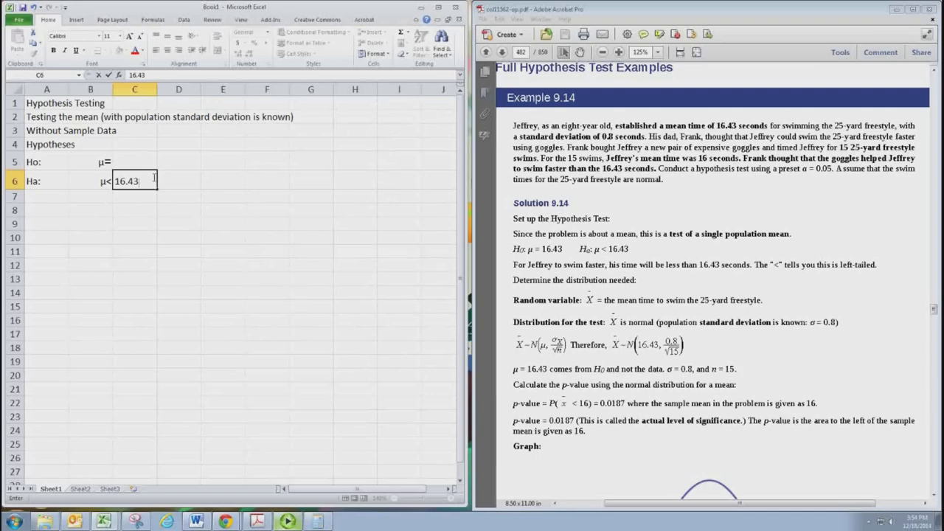
key("Return")
left_click(152, 178)
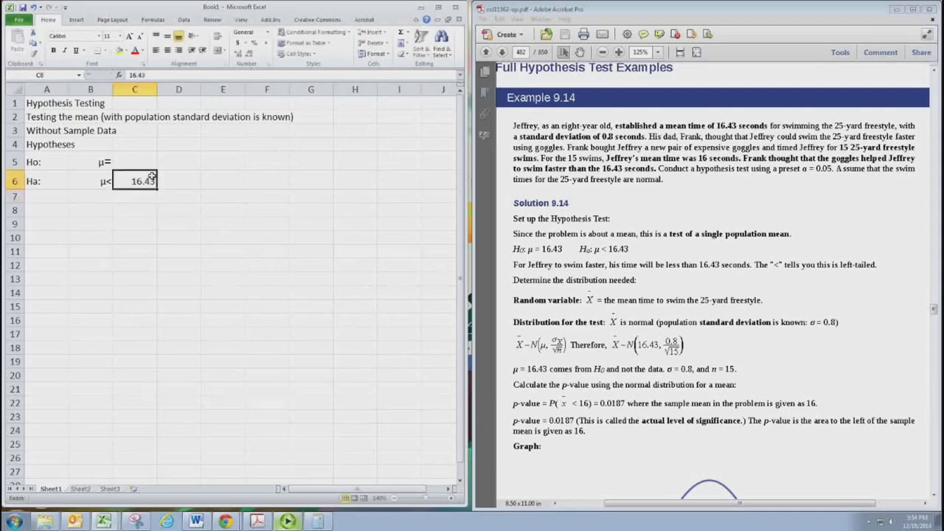
key("Up")
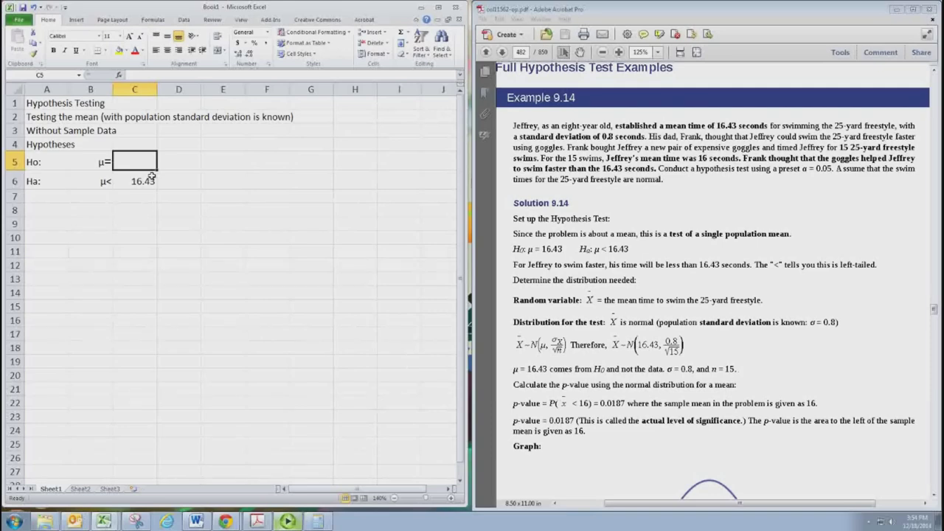
type("16.43")
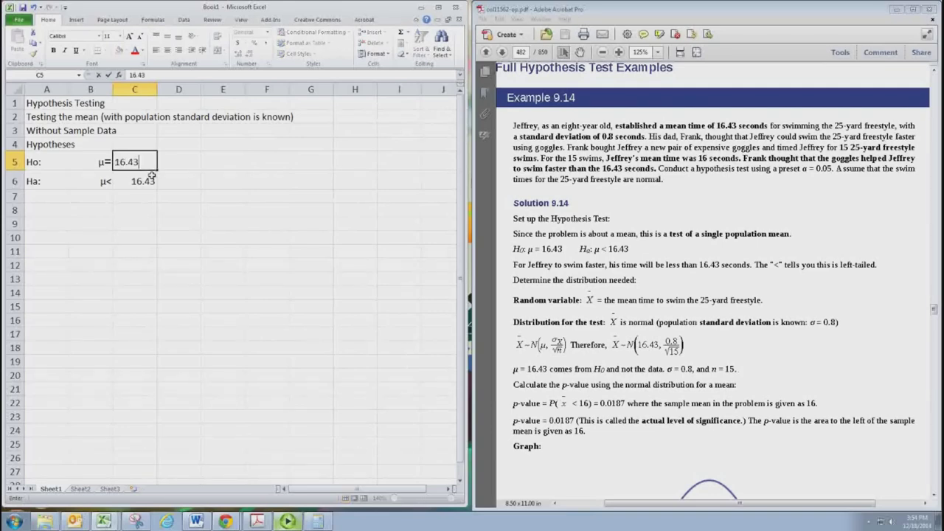
key("Return")
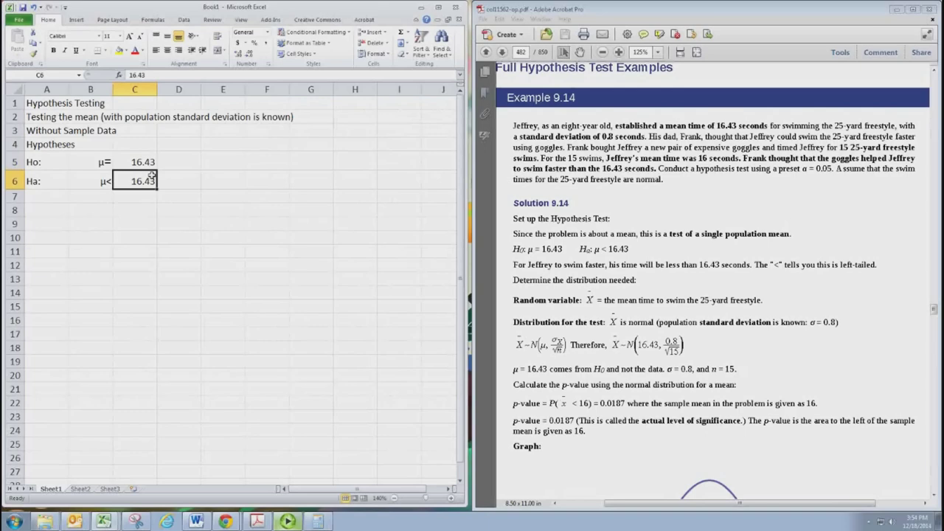
Enter the label "Type of Test:" in cell A8
key("Down")
key("Down")
key("Left")
key("Left")
type("Type")
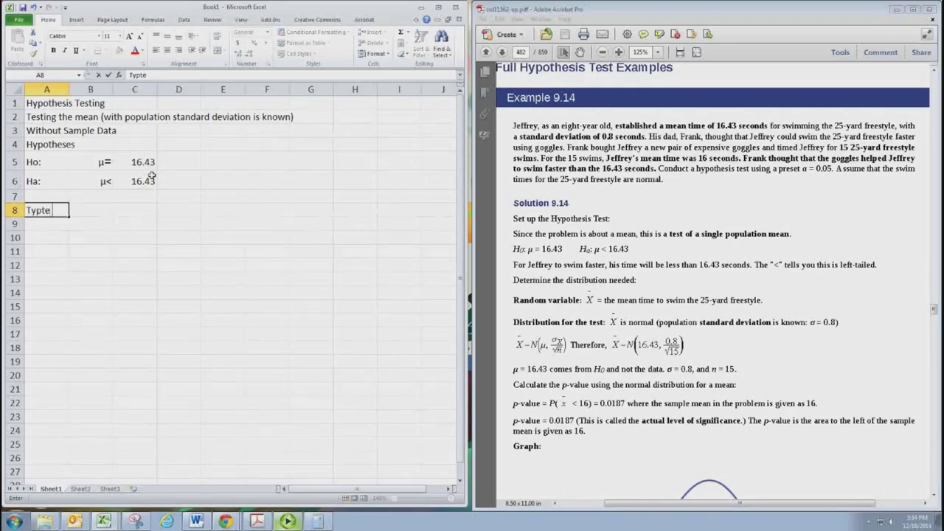
key("BackSpace")
type("e of Test:")
key("Tab")
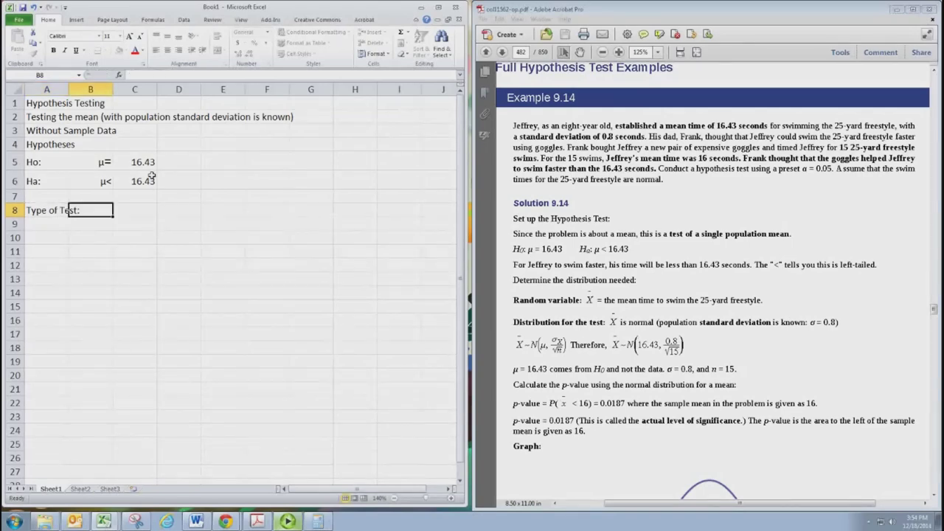
Enter "Left-tailed Test" in cell C8 as the type of test
key("Tab")
type("Left")
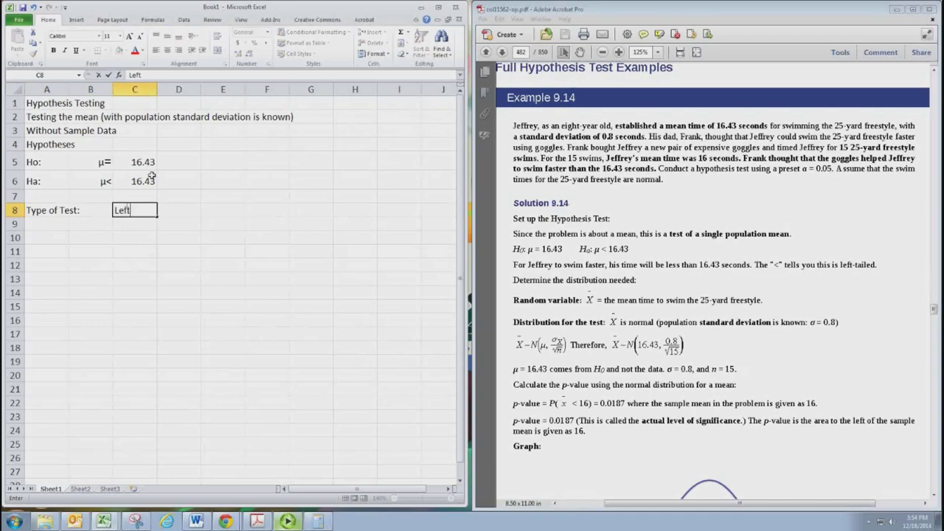
type("-tailed Test")
key("Return")
Enter the label "Type of Distribution:" in cell A9
key("Left")
key("Left")
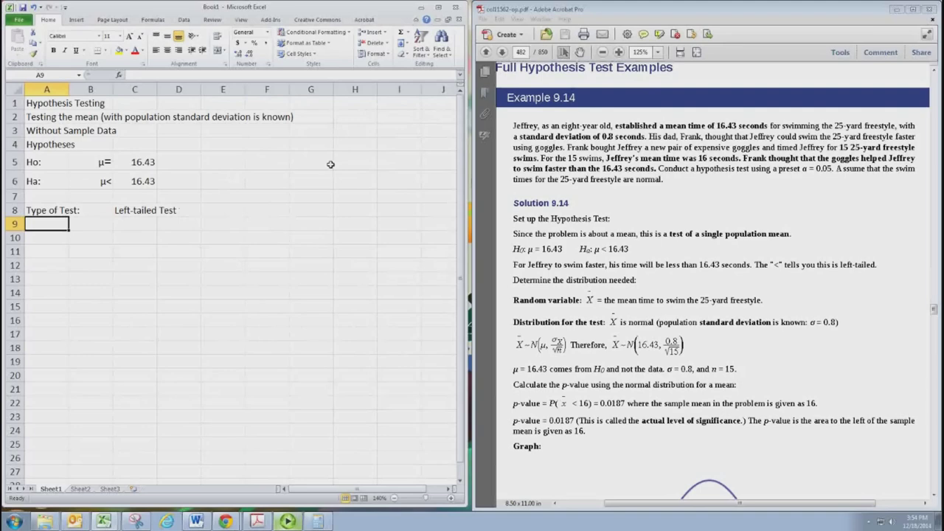
type("Type ")
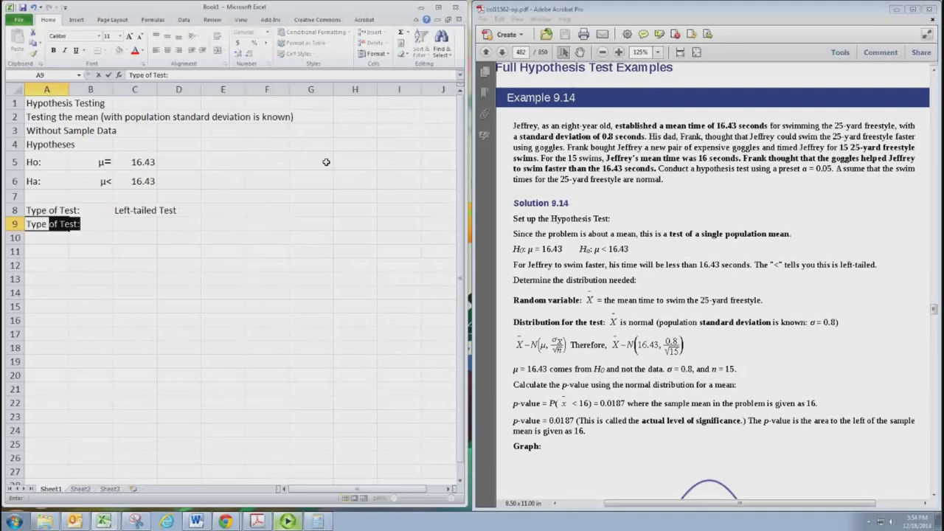
type("of Distribution")
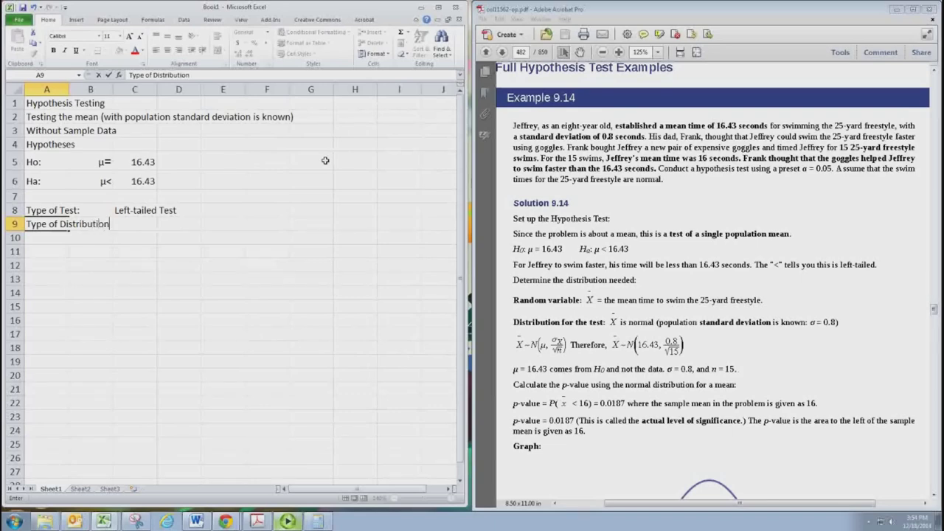
type(":")
key("Tab")
key("Tab")
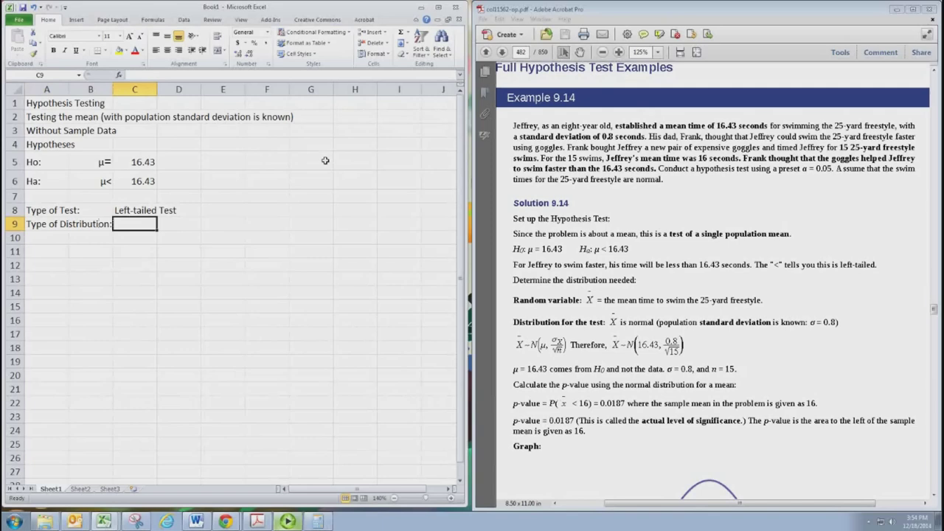
Enter "Normal Distribution since σ is known" in cell C9, inserting σ as a symbol
type("Normal Distriobu")
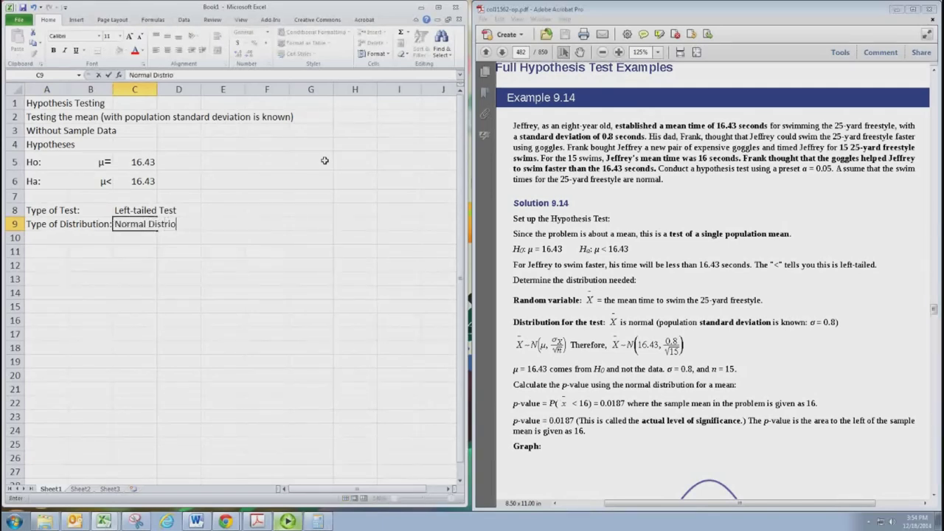
key("BackSpace")
key("BackSpace")
key("BackSpace")
type("bution since")
key("alt")
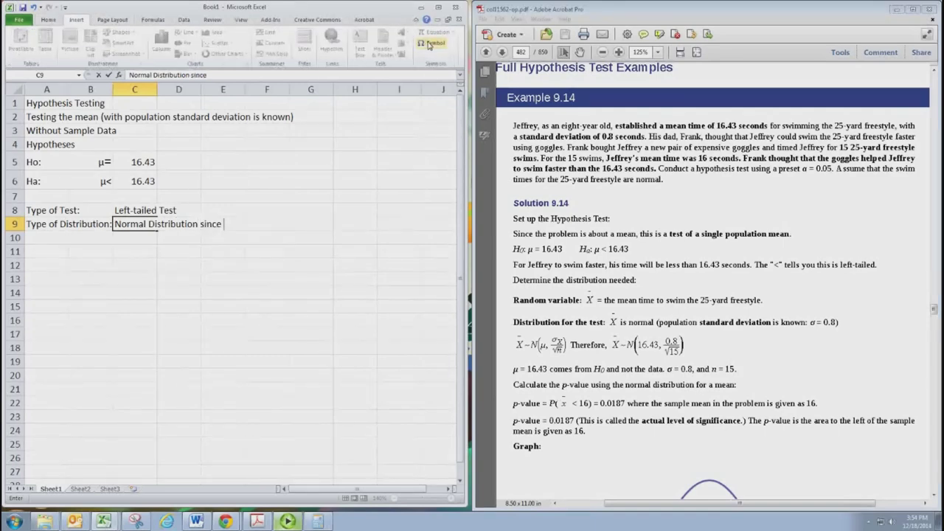
key("n")
key("u")
left_click(316, 236)
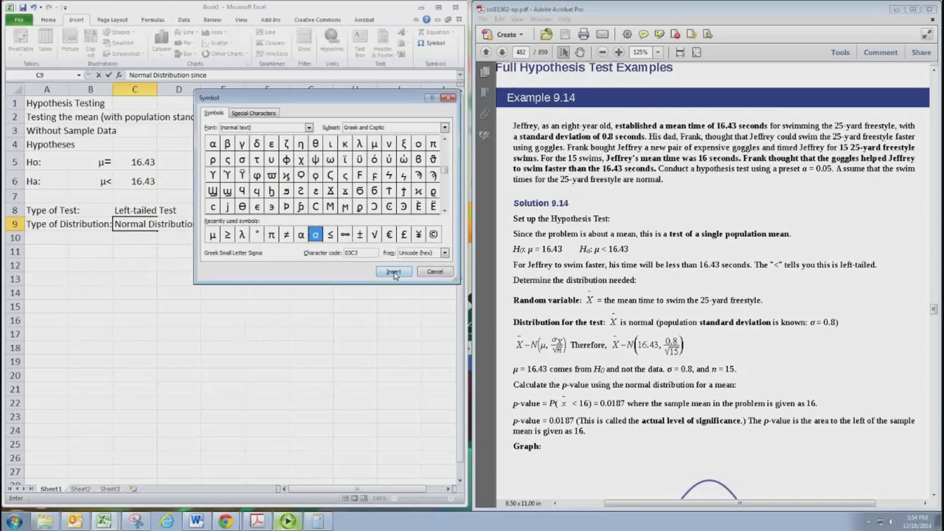
left_click(393, 272)
left_click(434, 271)
type("is known")
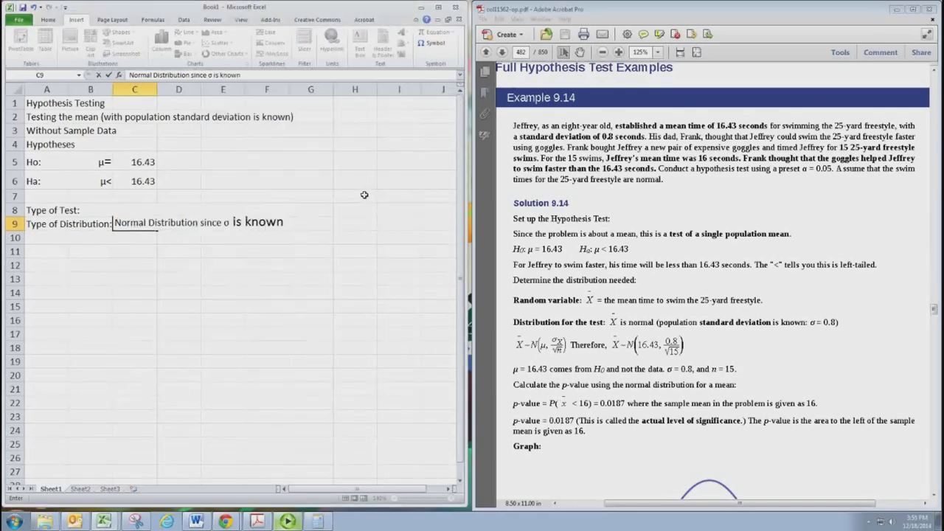
key("Return")
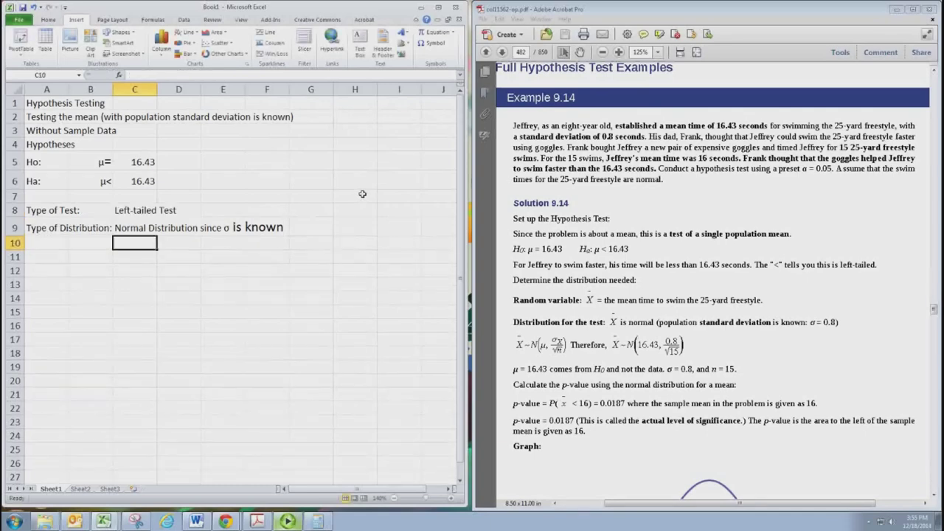
Enter the label "Level of Significance:" in cell A11
key("Left")
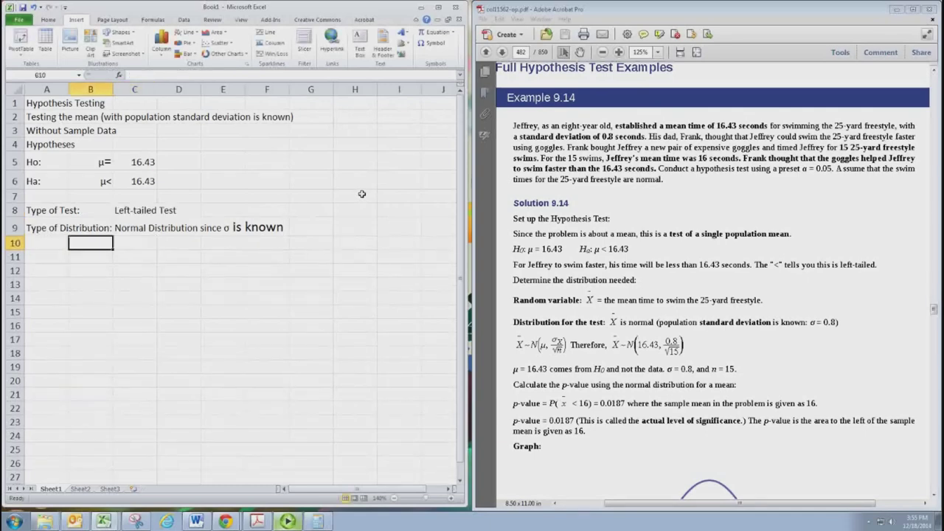
key("Left")
key("Down")
type("Level")
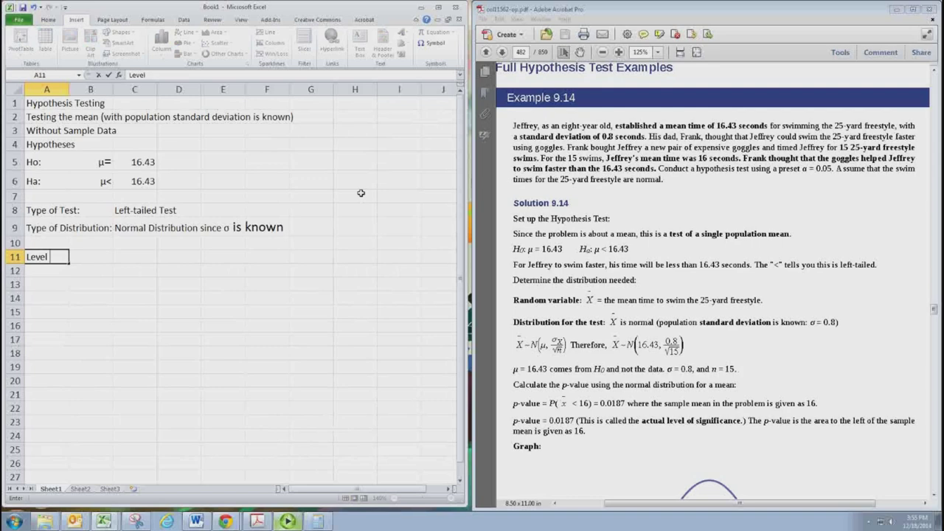
type(" of Significance:")
key("Tab")
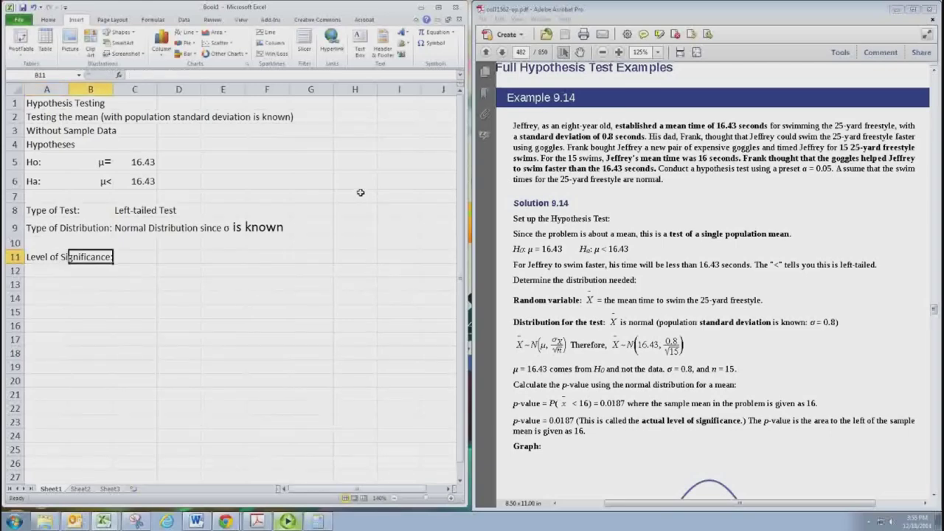
key("Tab")
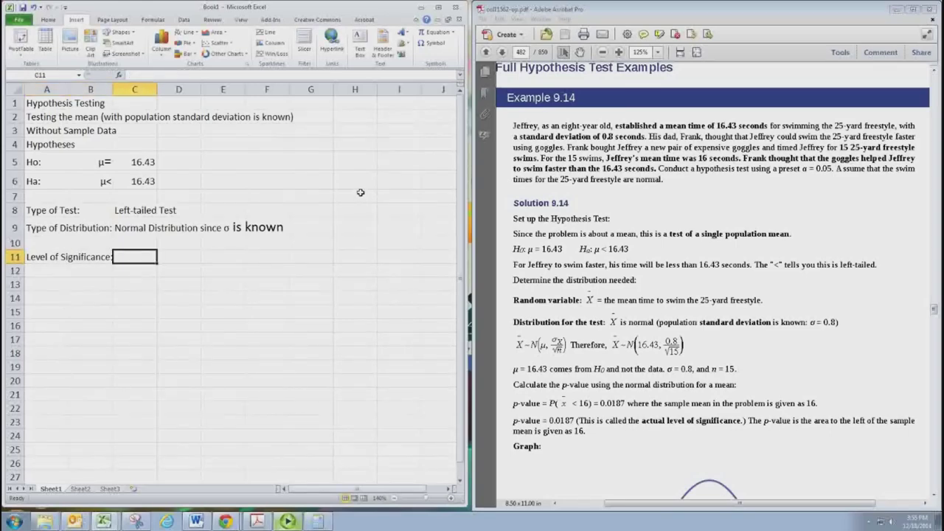
Enter "α=0.05" in cell C11 as the significance level, inserting α as a symbol
left_click(433, 46)
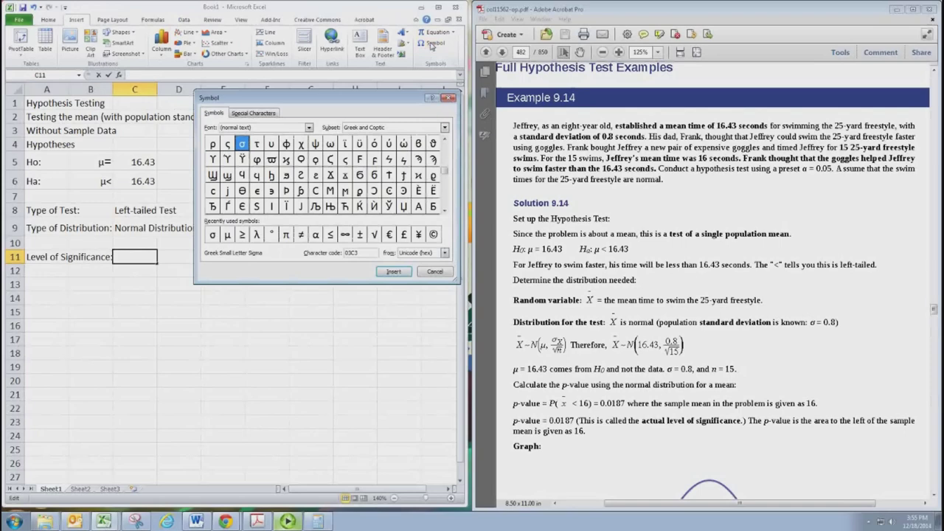
left_click(315, 235)
left_click(393, 271)
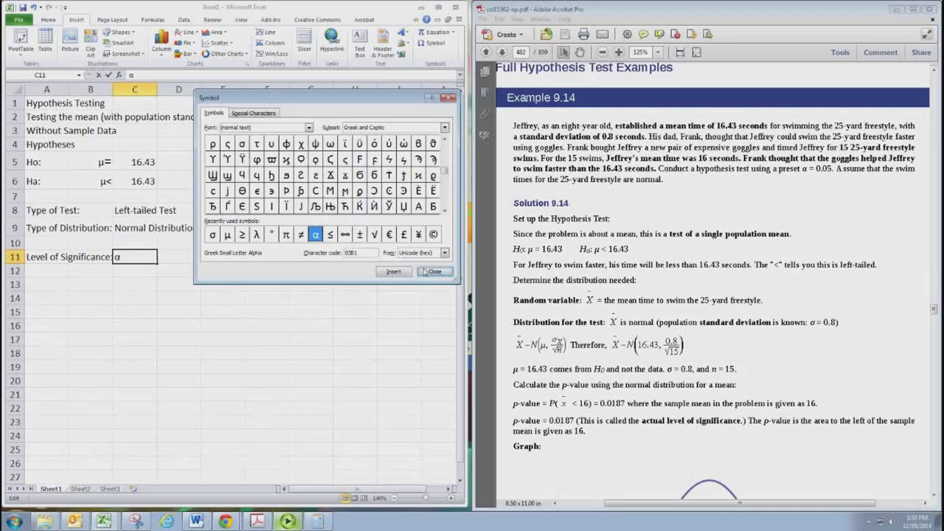
left_click(425, 271)
type("=0.05")
key("Return")
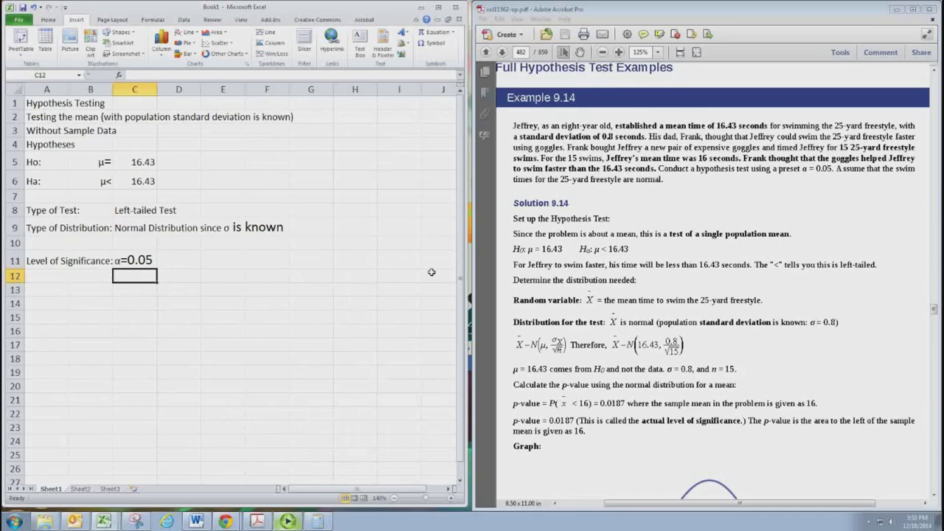
Enter the heading "Sample Statistics" in cell A13 and the label "sample Mean" in A14
left_click(61, 290)
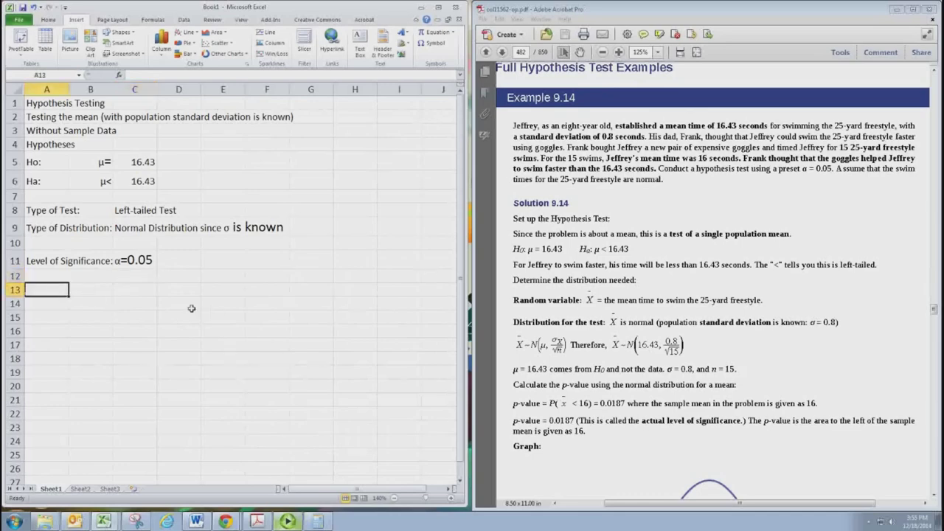
type("Sample Statistics")
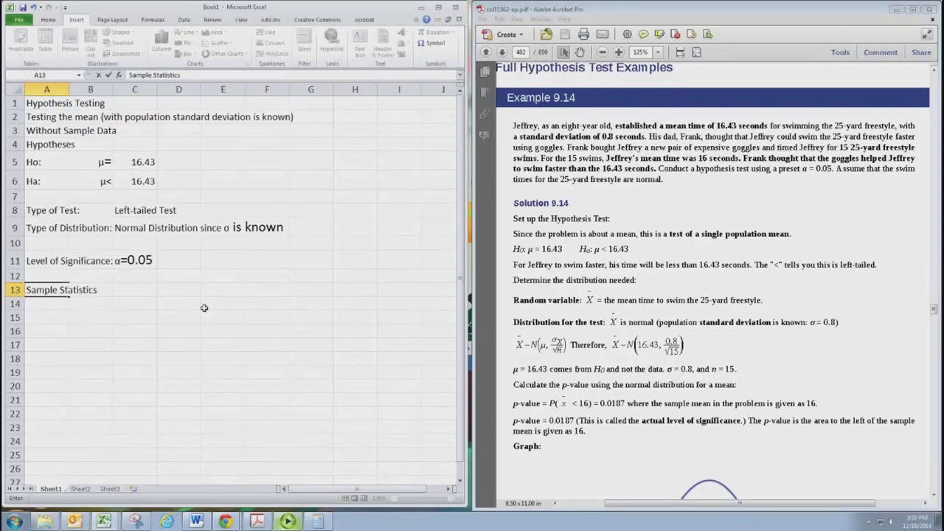
key("Return")
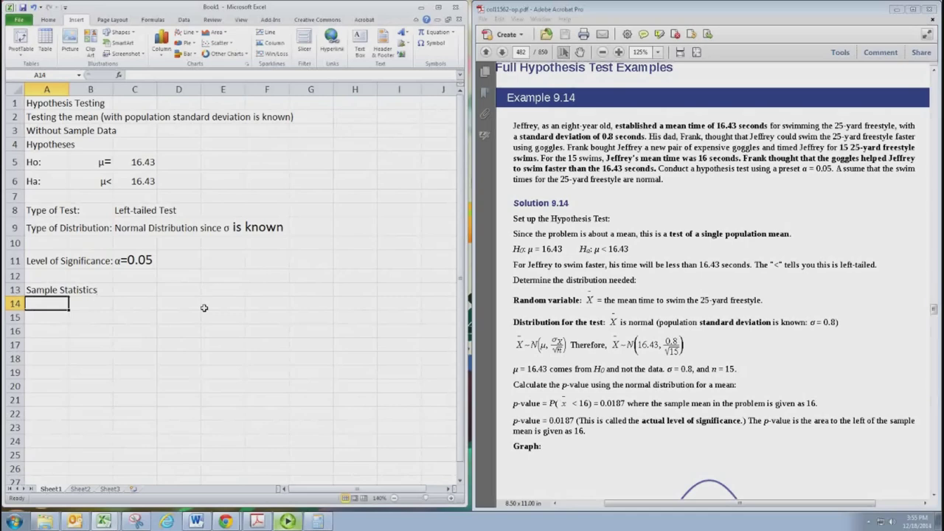
type("sample Mean")
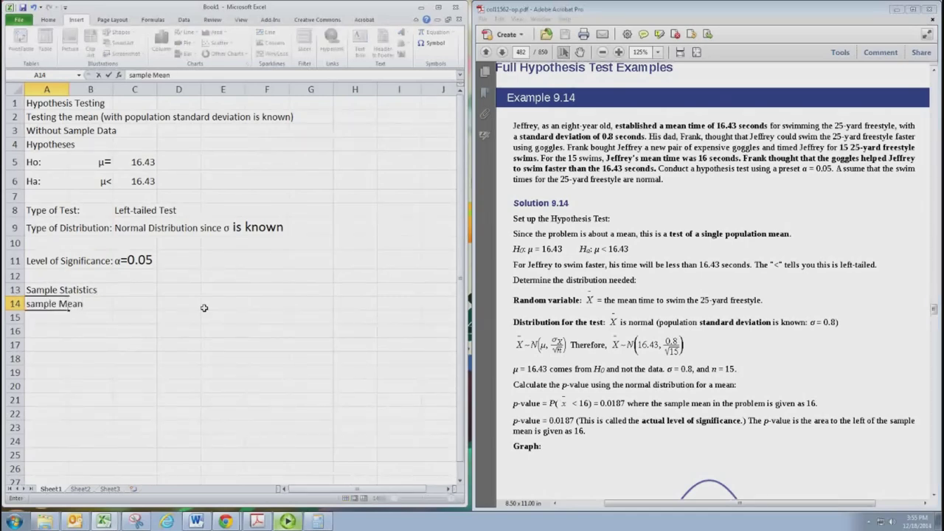
key("Tab")
key("Tab")
key("Home")
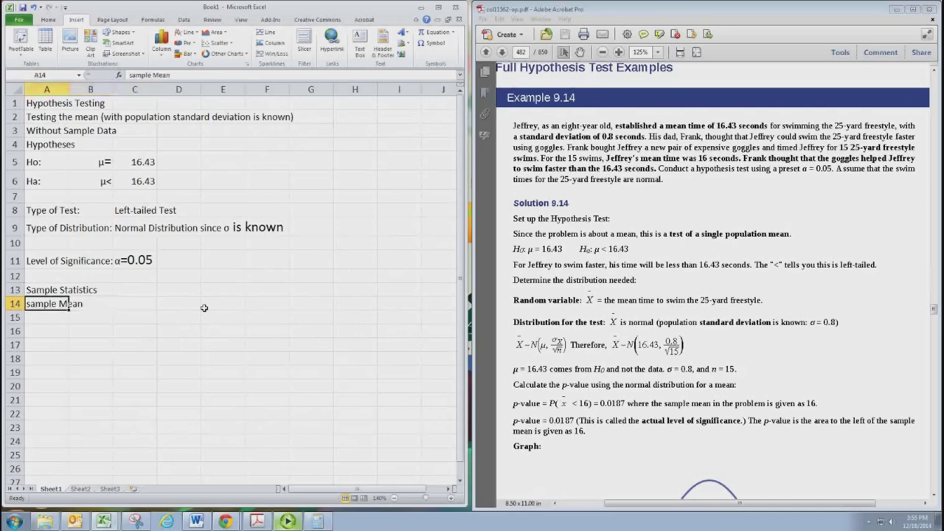
key("Return")
Enter the labels "Sample Size" in cell A15 and "Population Standard Deviation" in A16
type("Sample")
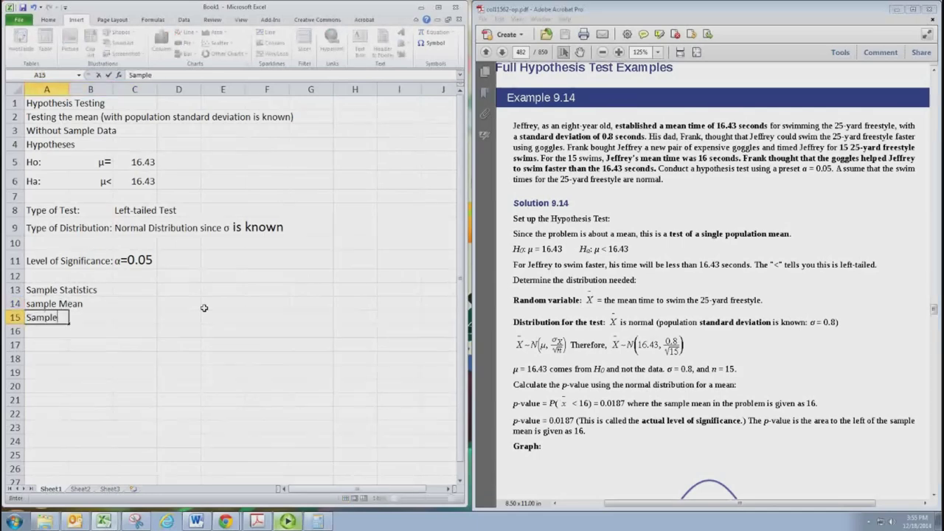
type(" Size")
key("Return")
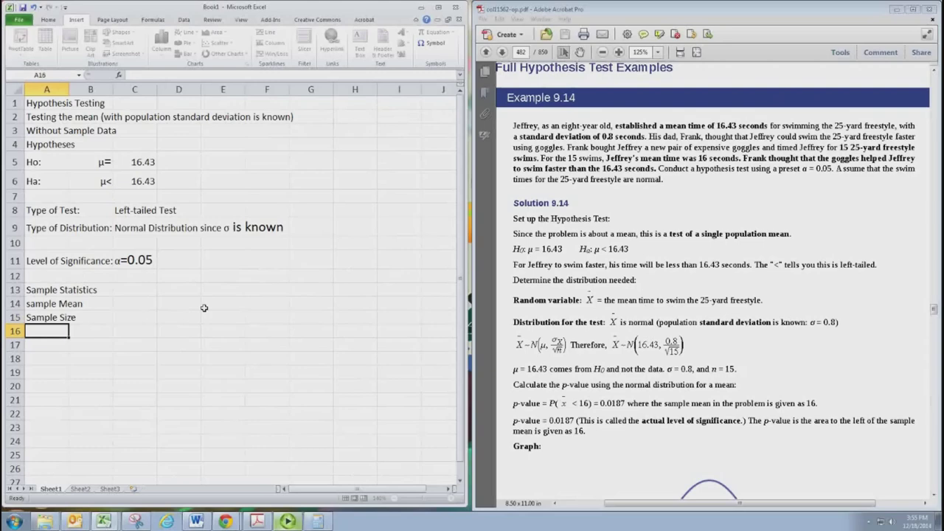
type("P")
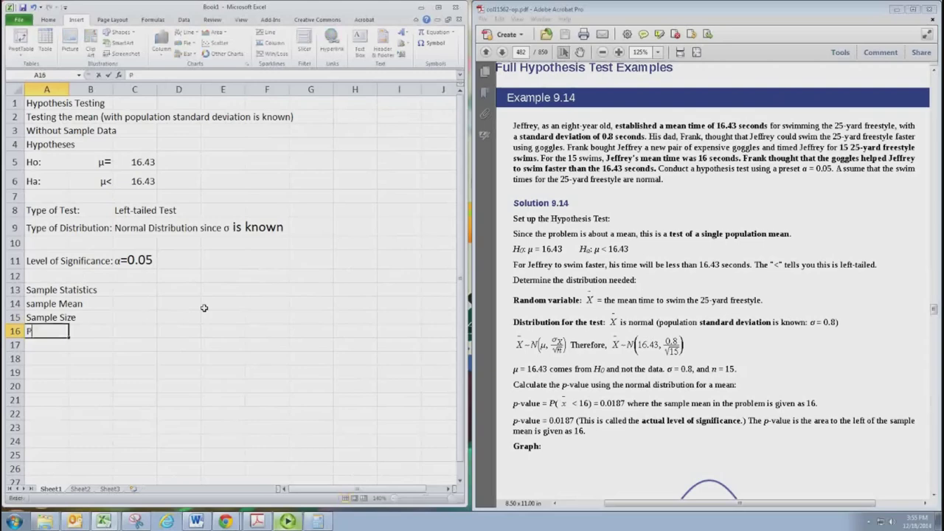
type("opulation")
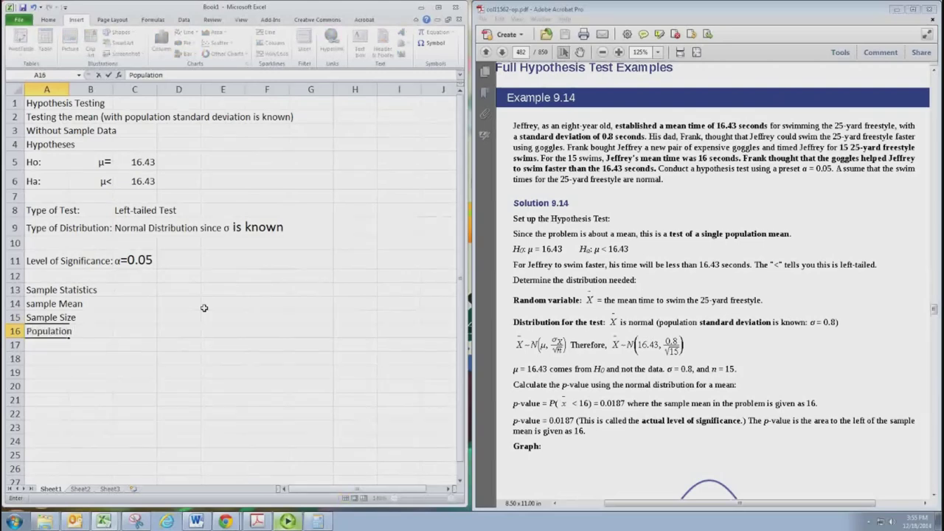
type(" Standard Deviation")
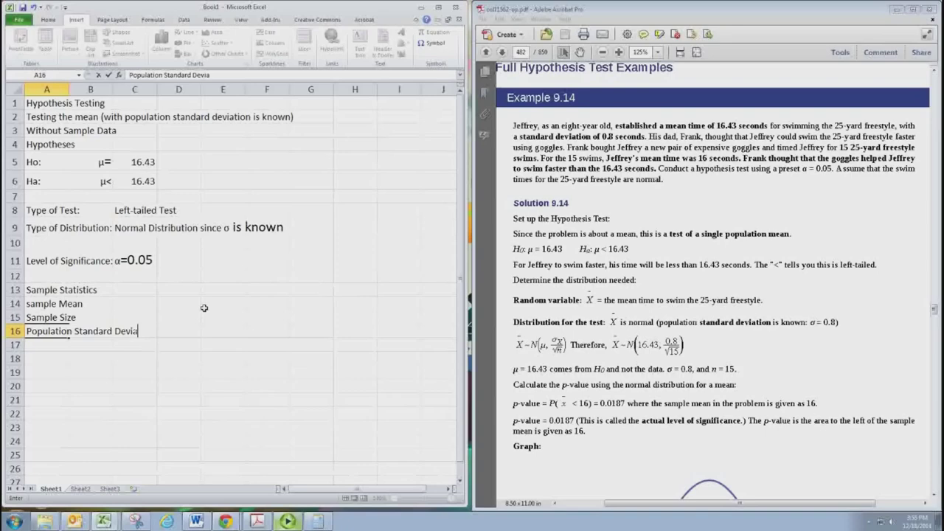
key("Return")
Enter the sample mean 16 in cell D14 and highlight the matching mean time in the textbook problem
key("Up")
key("Up")
key("Up")
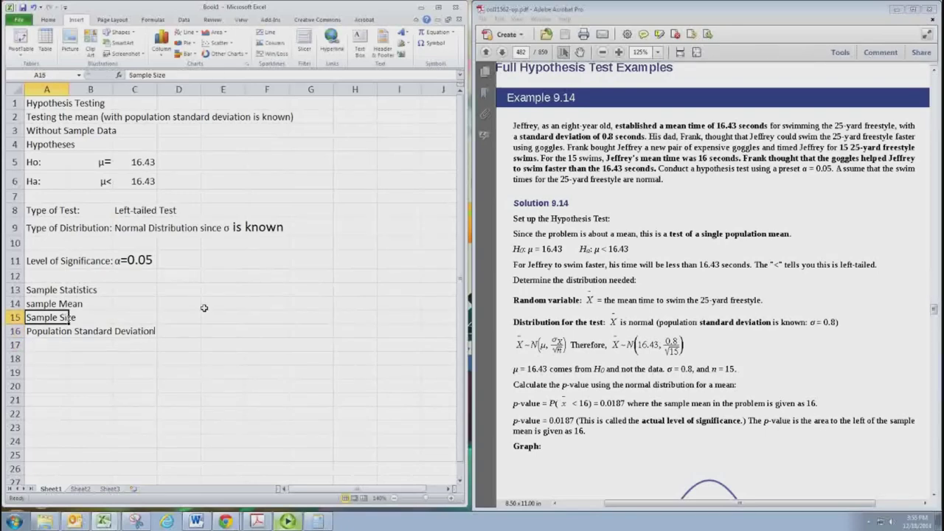
key("Right")
key("Right")
key("Right")
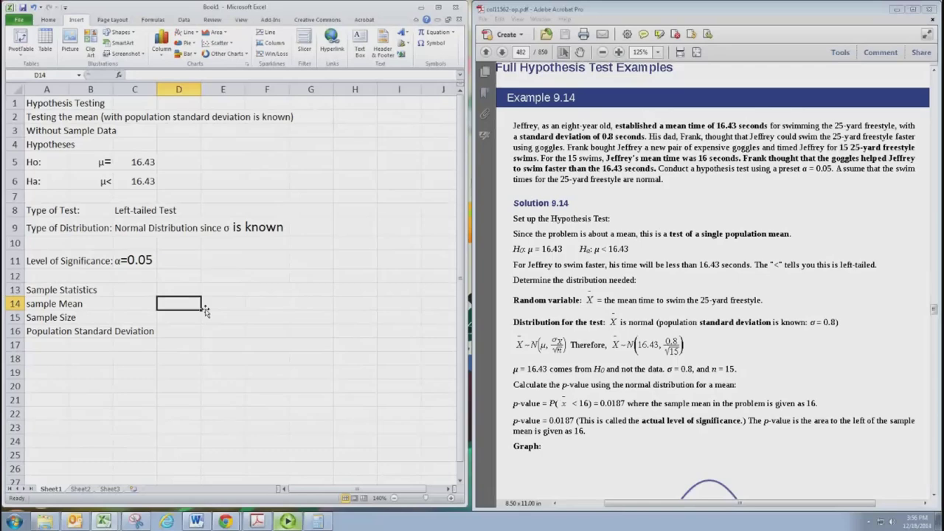
type("16")
left_click(618, 167)
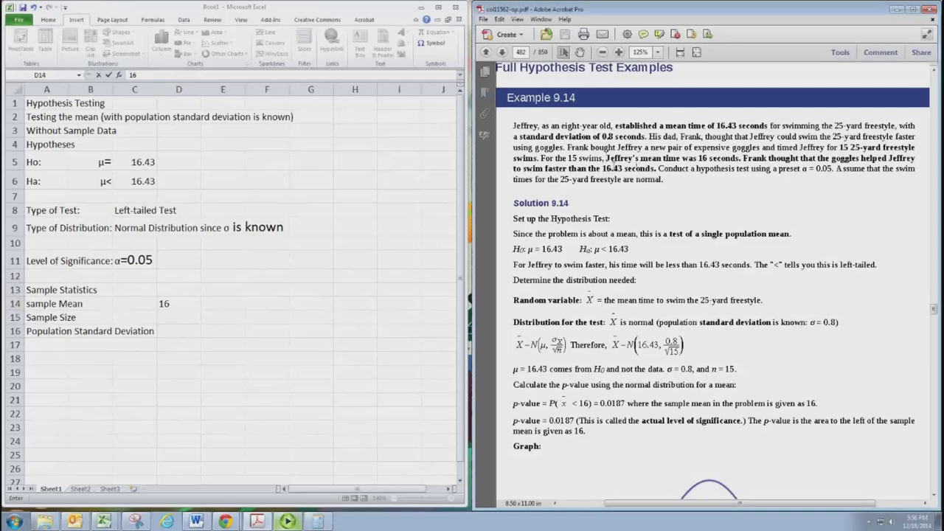
left_click_drag(606, 158, 739, 157)
left_click(176, 319)
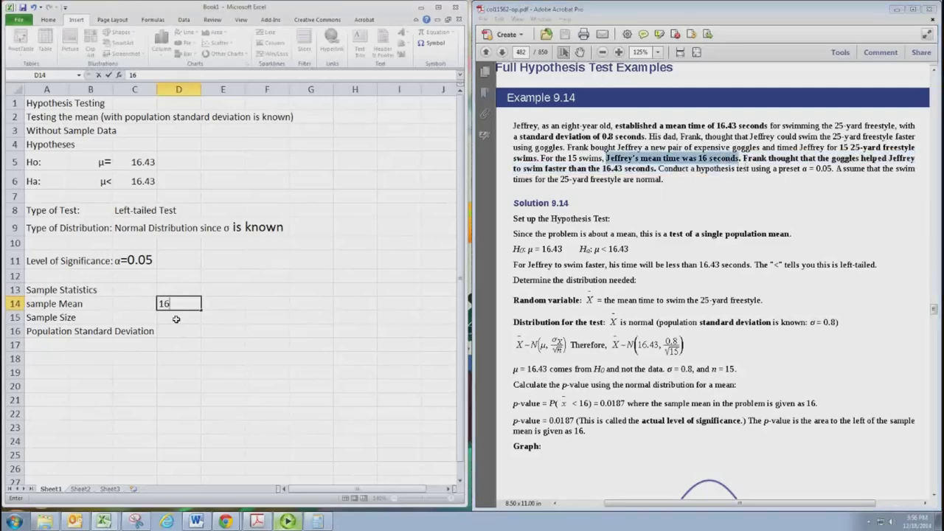
Enter the sample size 15 in cell D15 and highlight "the 15 swims" in the textbook problem
left_click(179, 320)
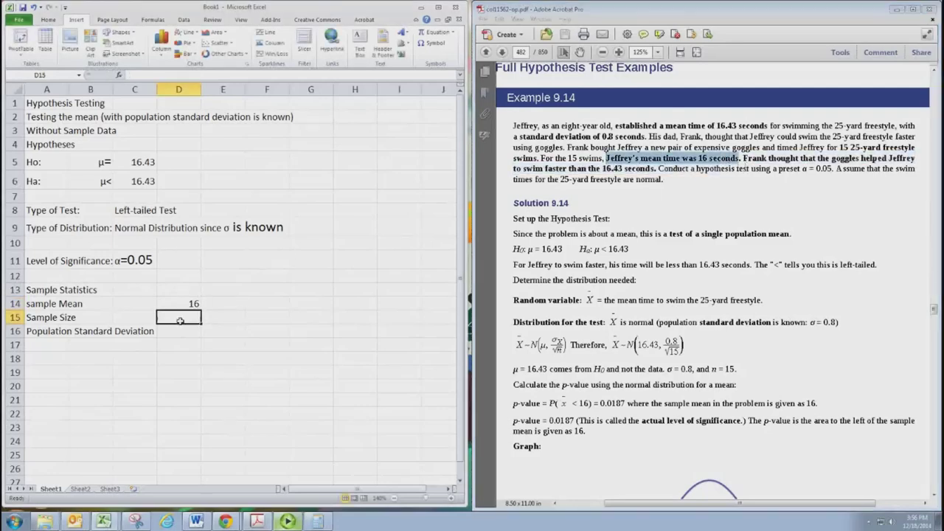
type("15")
left_click_drag(556, 158, 603, 159)
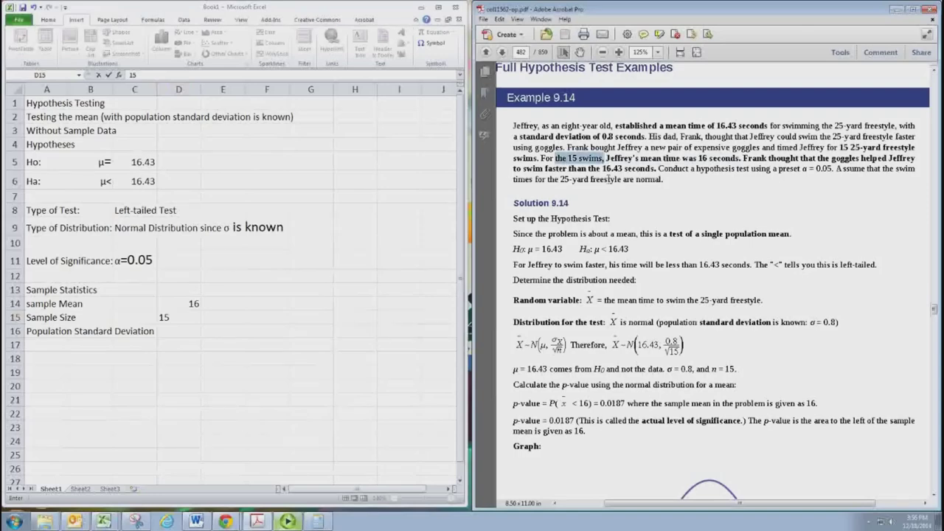
left_click(186, 323)
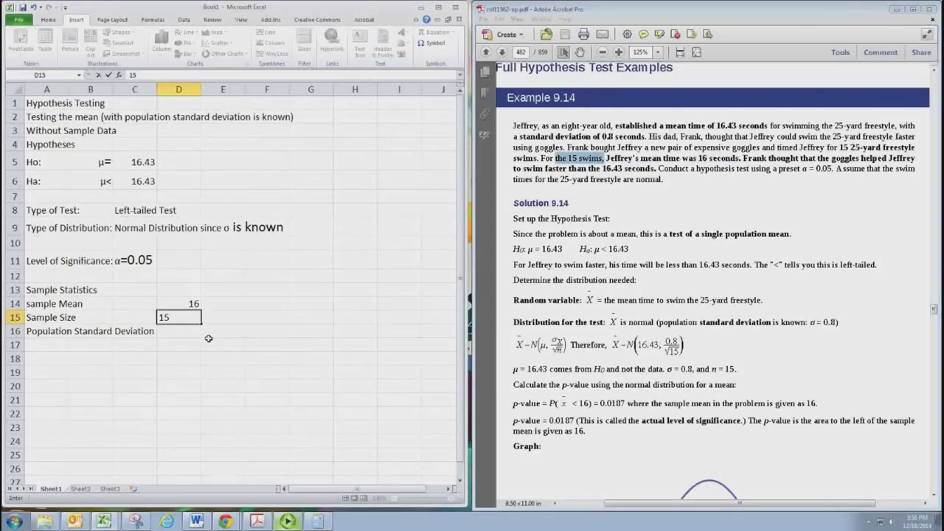
key("Return")
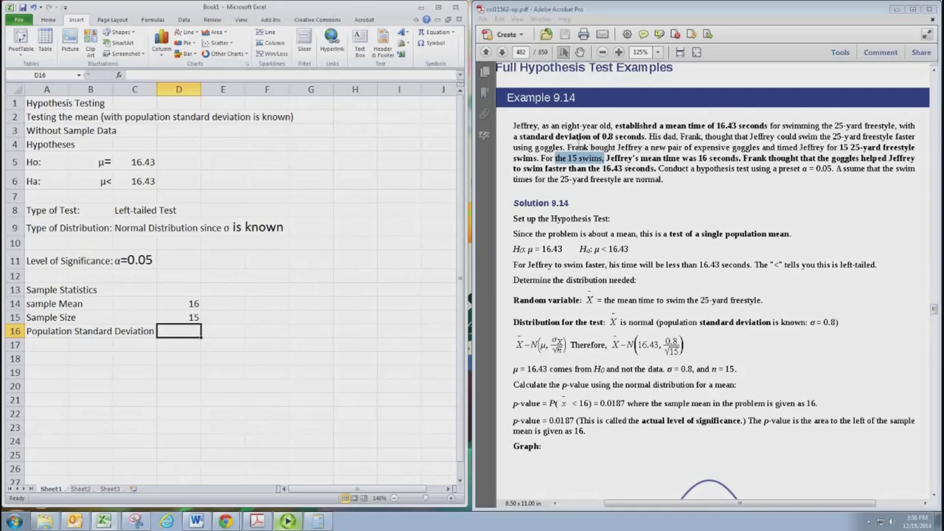
Highlight "deviation of 0.8" in the textbook problem and enter the population standard deviation 0.8 in cell D16
left_click_drag(555, 137, 613, 137)
left_click(190, 332)
type("0.")
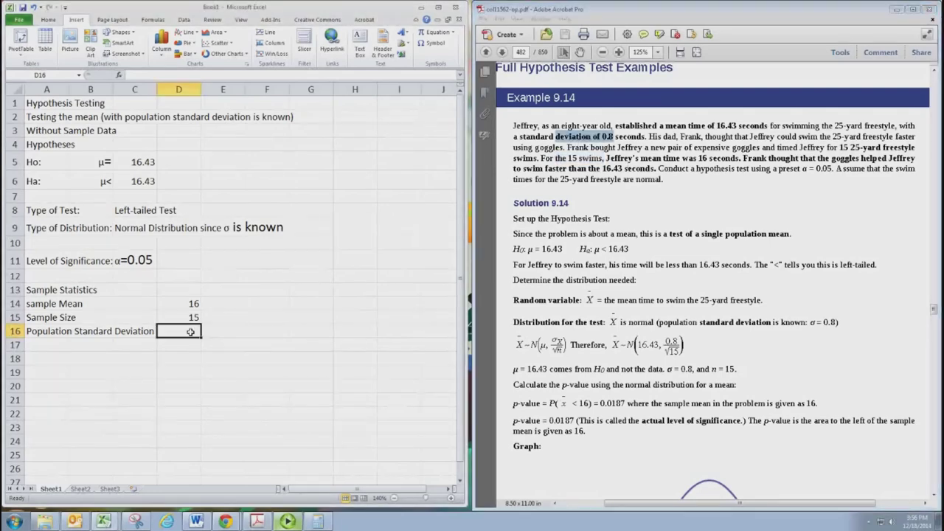
type("8")
key("Return")
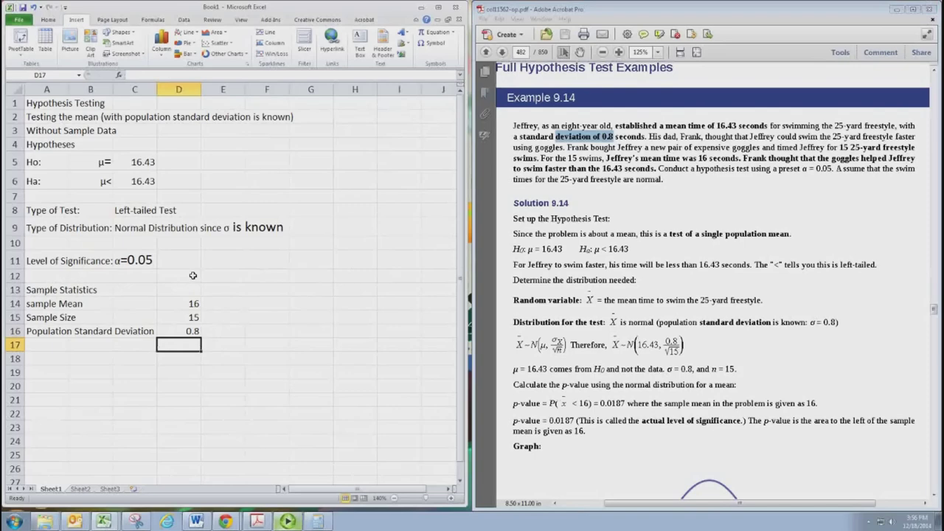
Enter the label "Standard Deviation of the Sampling Distribution" in cell A18
key("Down")
key("Left")
key("Left")
key("Left")
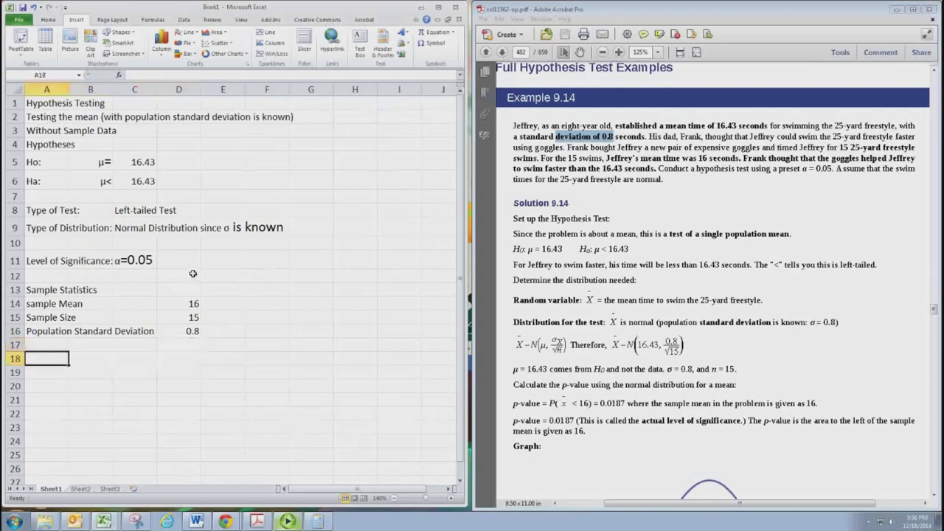
type("Standard")
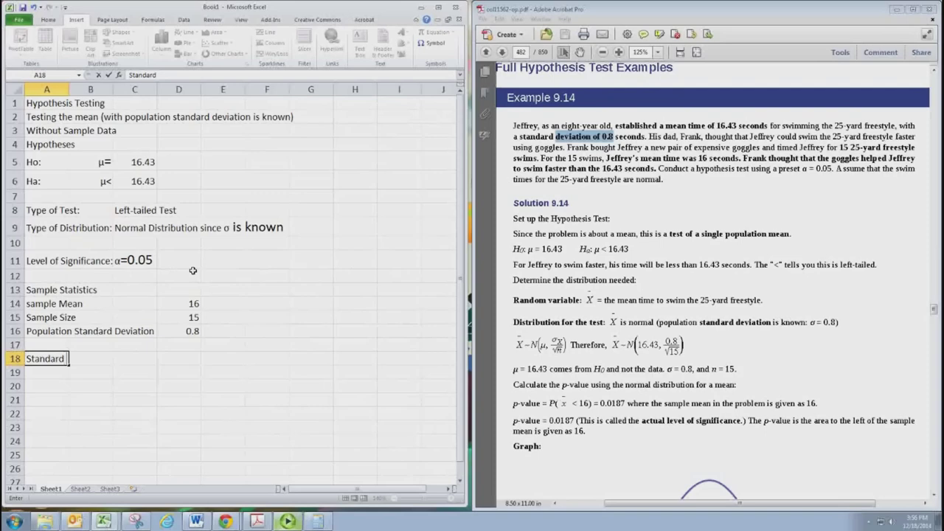
type(" Deviation of")
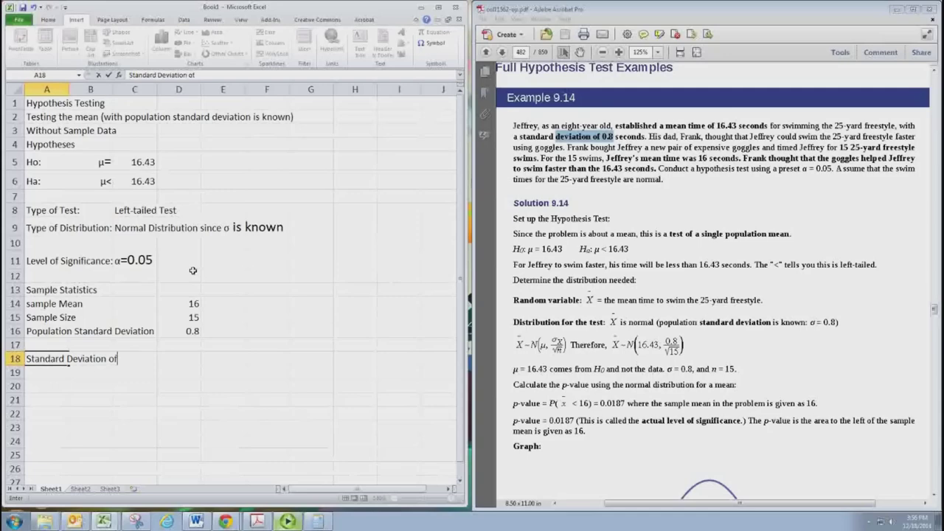
type(" the Sampliong")
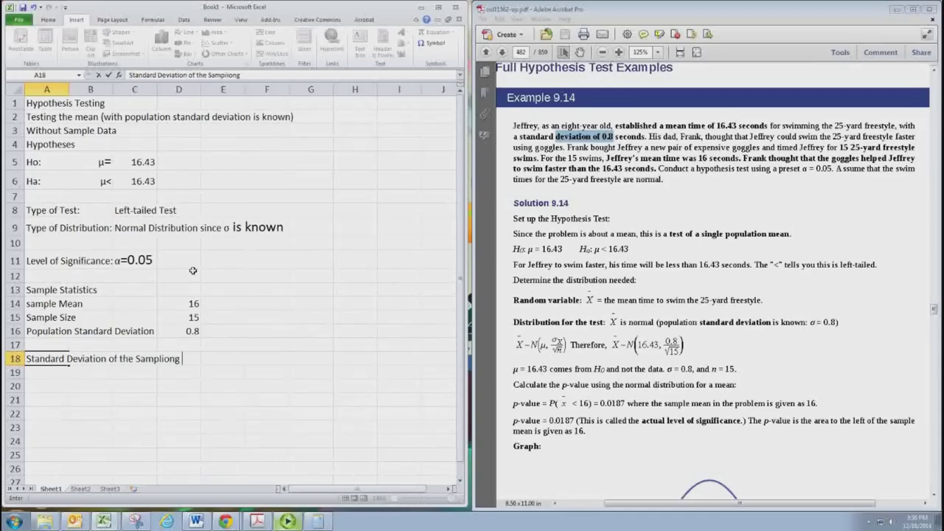
key("BackSpace")
key("BackSpace")
key("BackSpace")
key("BackSpace")
type("ng Distribution")
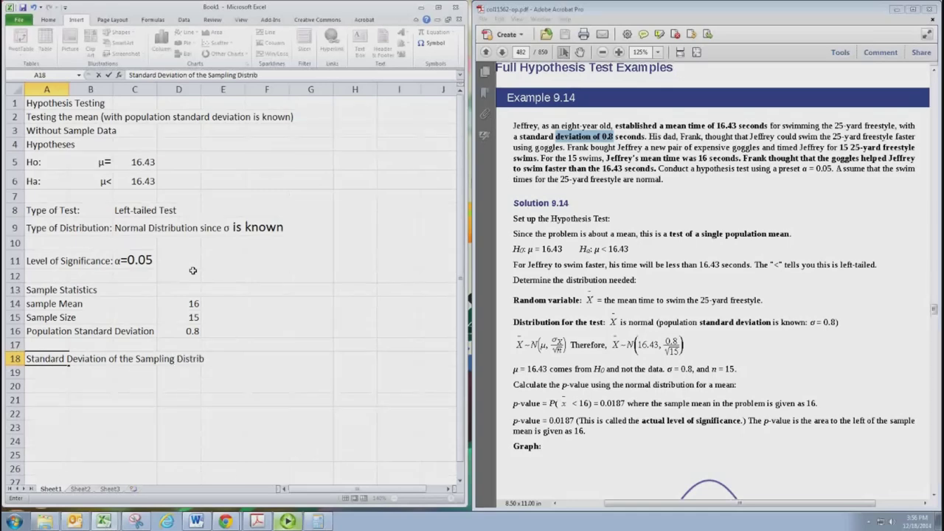
Calculate the standard deviation of the sampling distribution in cell F18 with the formula =D16/SQRT(D15)
key("Tab")
key("Tab")
key("Tab")
key("Tab")
key("Tab")
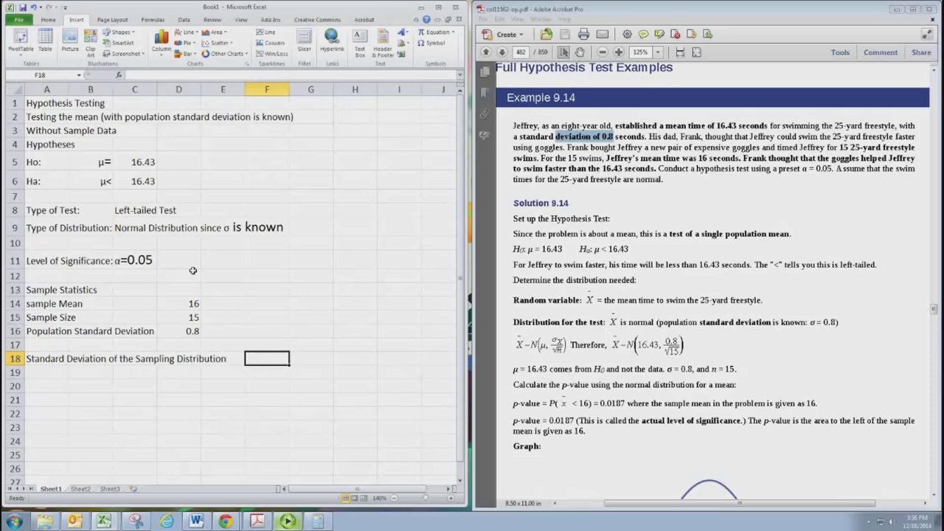
type("=")
key("Up")
key("Up")
key("Left")
key("Left")
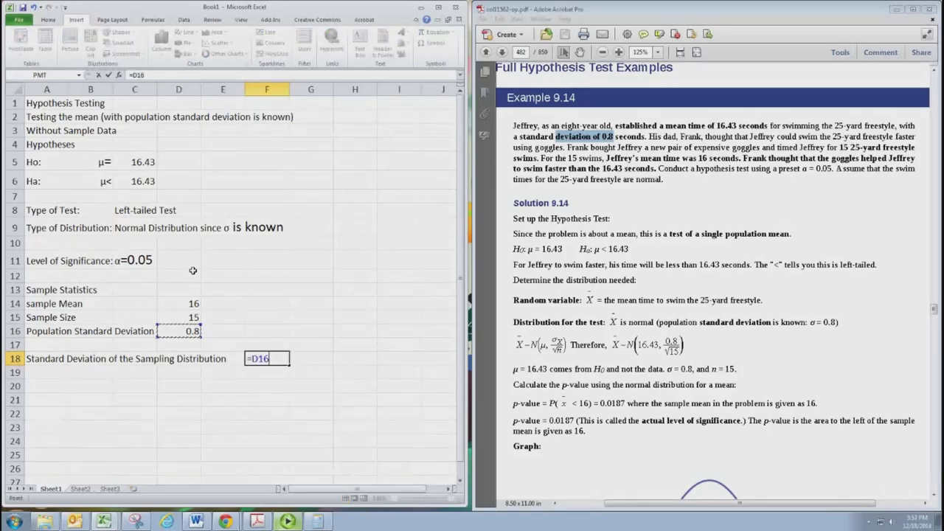
type("/SQRT")
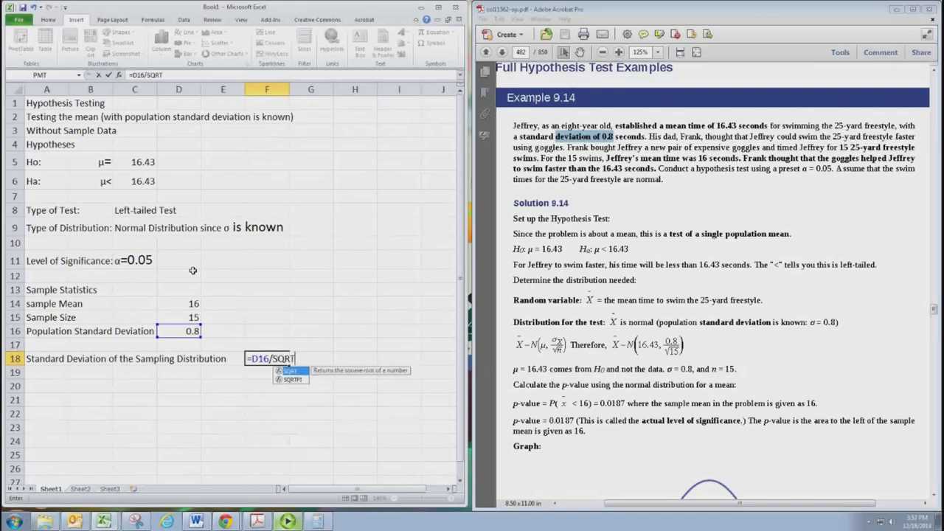
type("(")
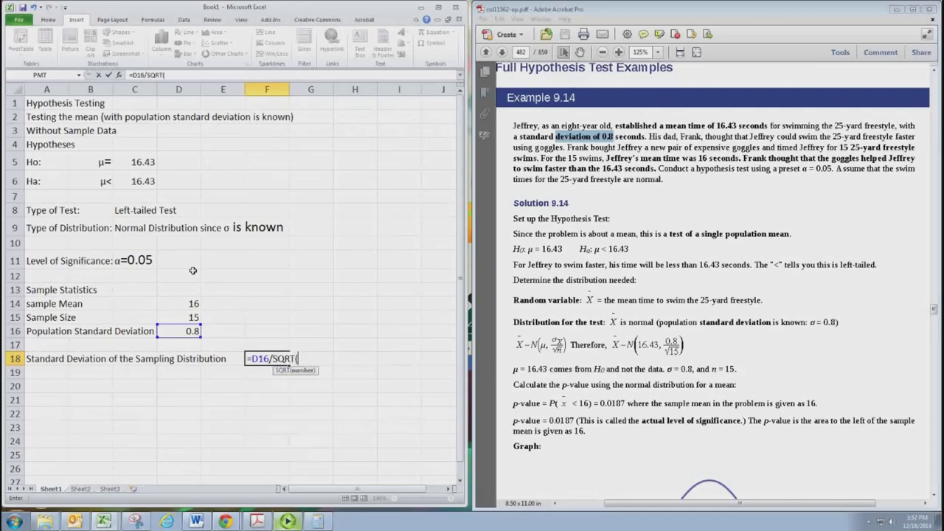
key("Up")
key("Up")
key("Up")
key("Left")
key("Left")
type(")")
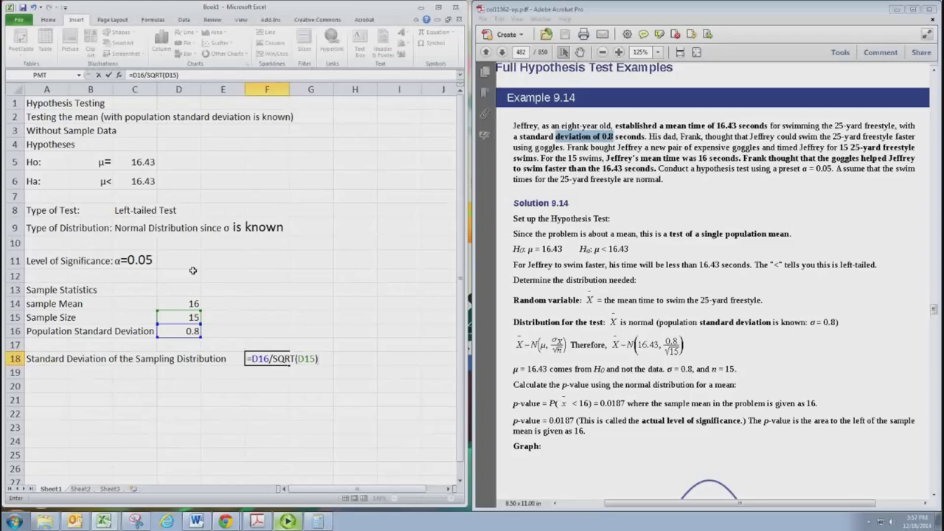
key("Return")
Enter the label "P-Value" in cell A20
scroll(193, 271, "up", 1)
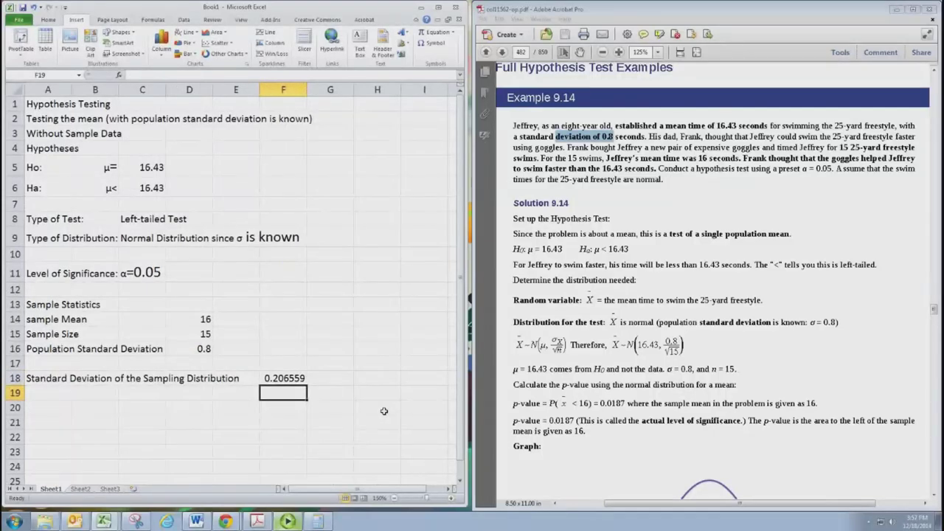
key("Down")
key("Left")
key("Left")
key("Left")
key("Left")
key("Left")
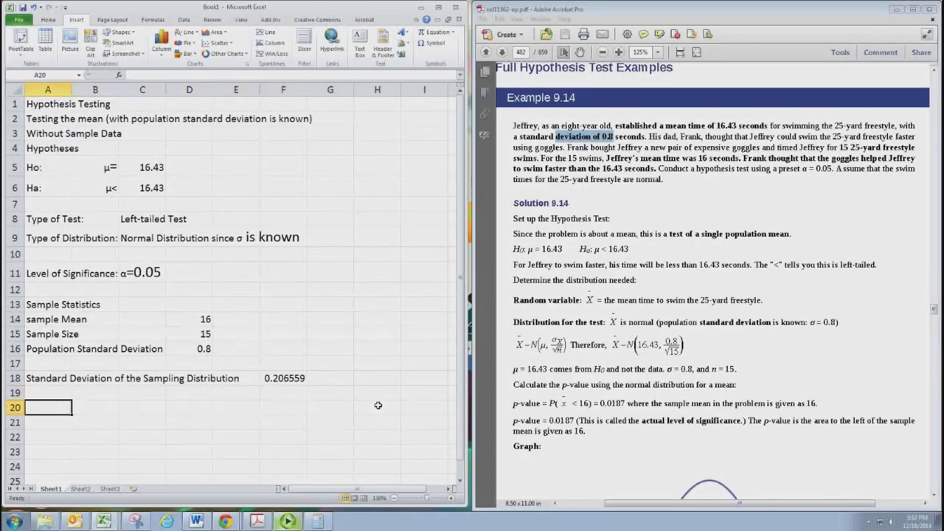
type("P-Va")
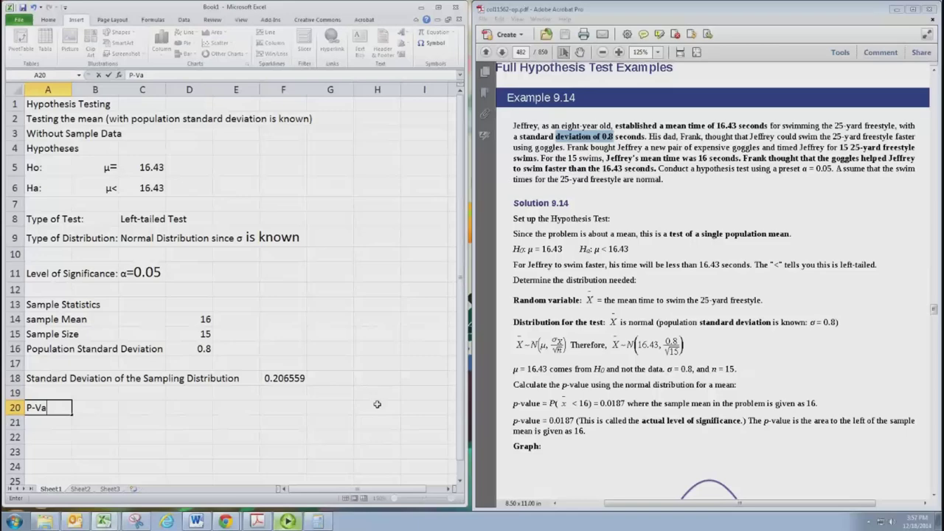
type("lue")
Enter the note "(left-tailed)" in cell F20 of the P-Value row
key("Right")
key("Right")
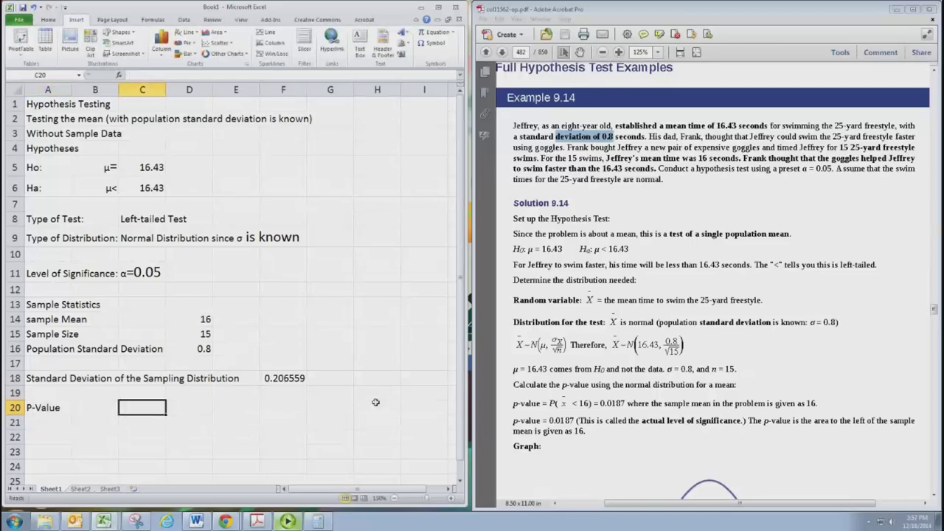
key("Right")
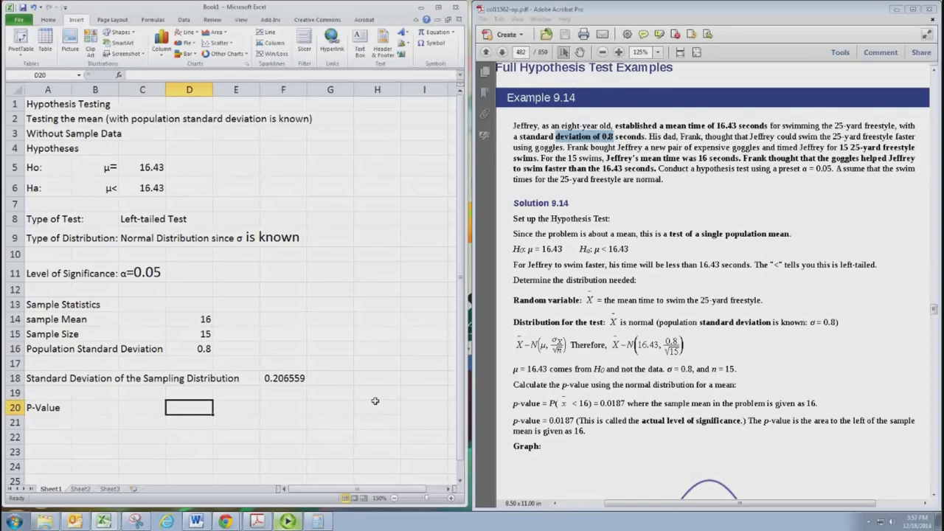
key("Right")
key("Right")
type("(lef")
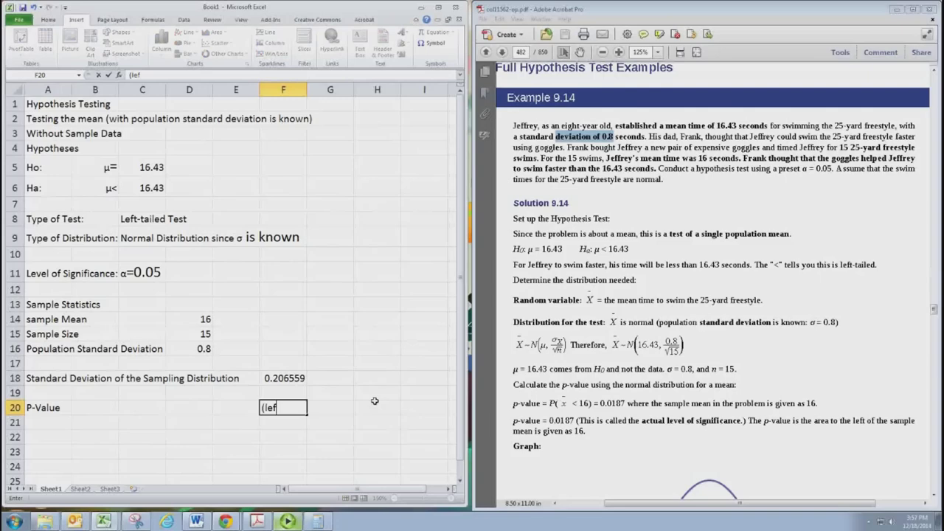
type("t-tailed)")
Calculate the left-tailed p-value in cell D20 with the formula =NORMDIST(D14,C5,F18,TRUE)
key("Left")
key("Left")
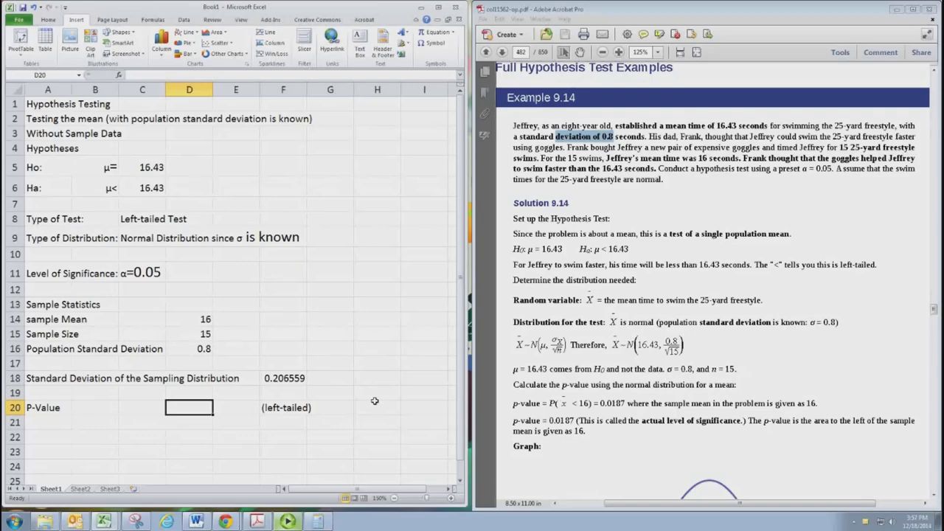
type("=NOR")
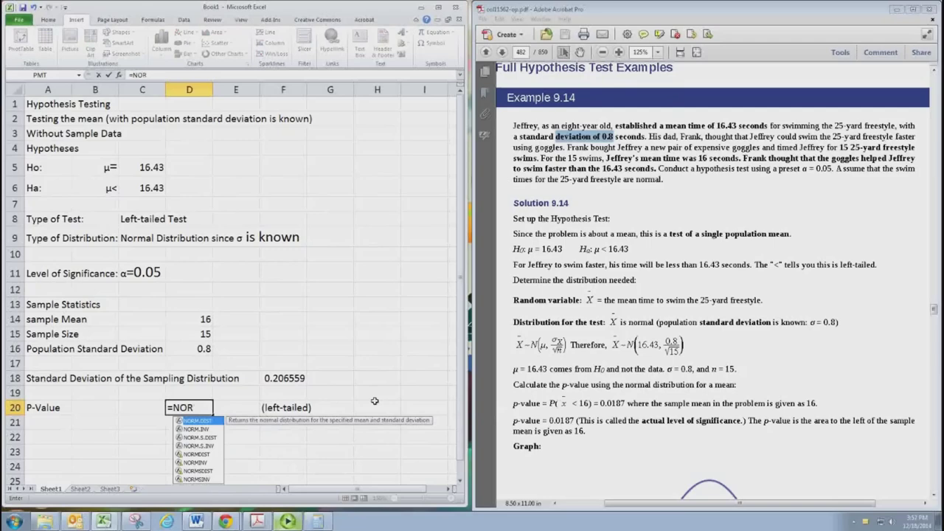
key("Down")
key("Down")
key("Down")
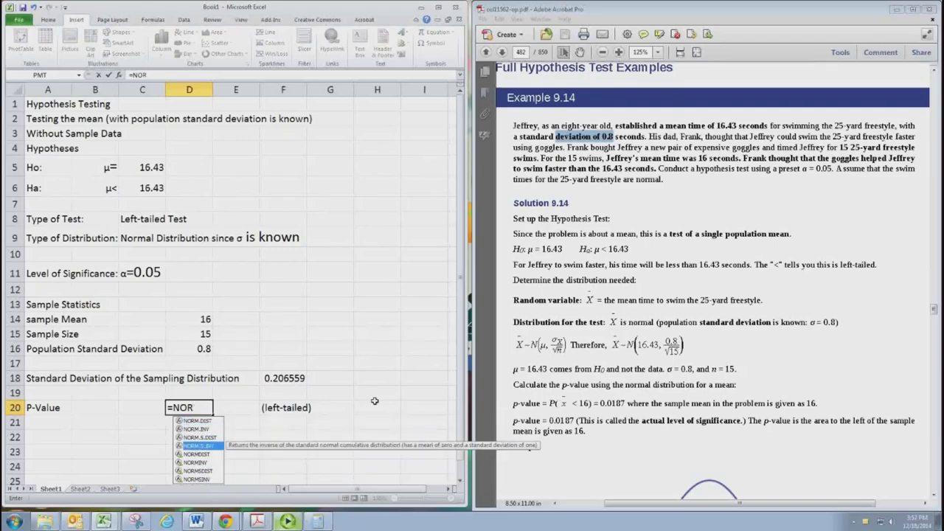
key("Down")
key("Tab")
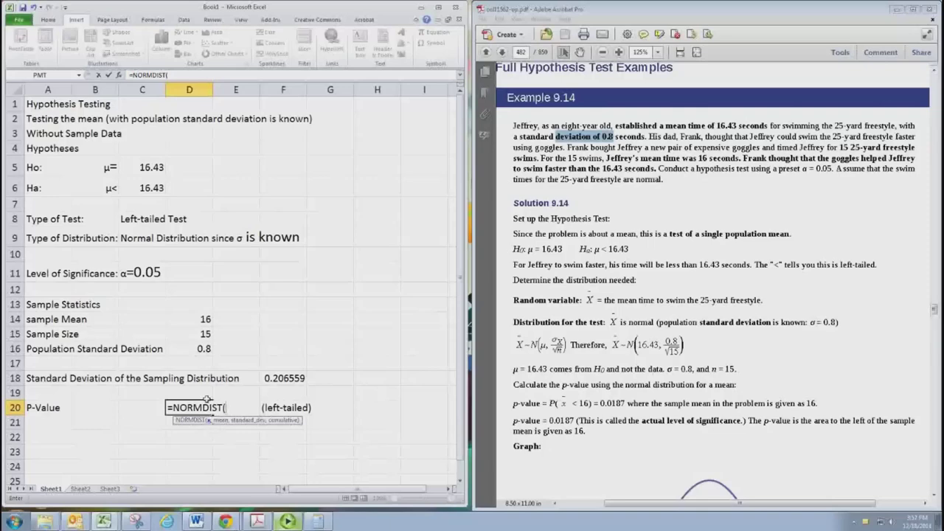
left_click(205, 322)
type(",")
left_click(151, 169)
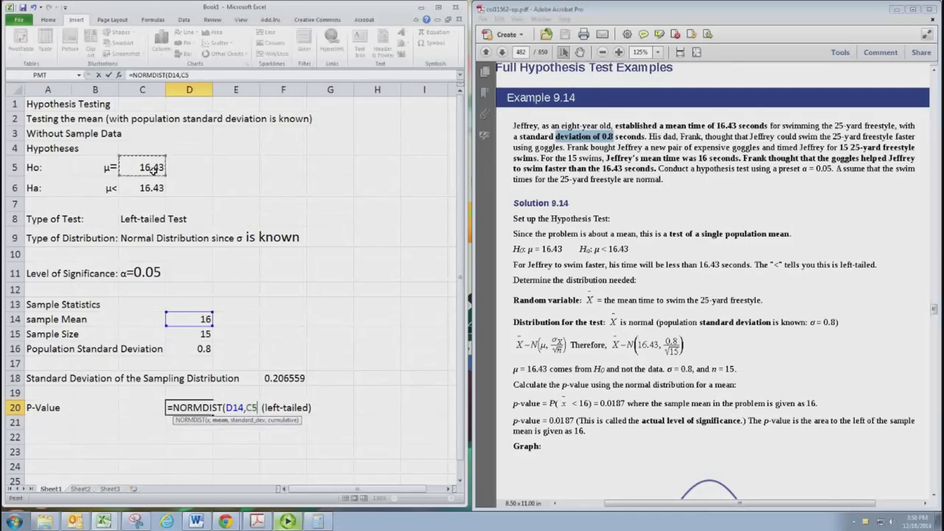
type(",")
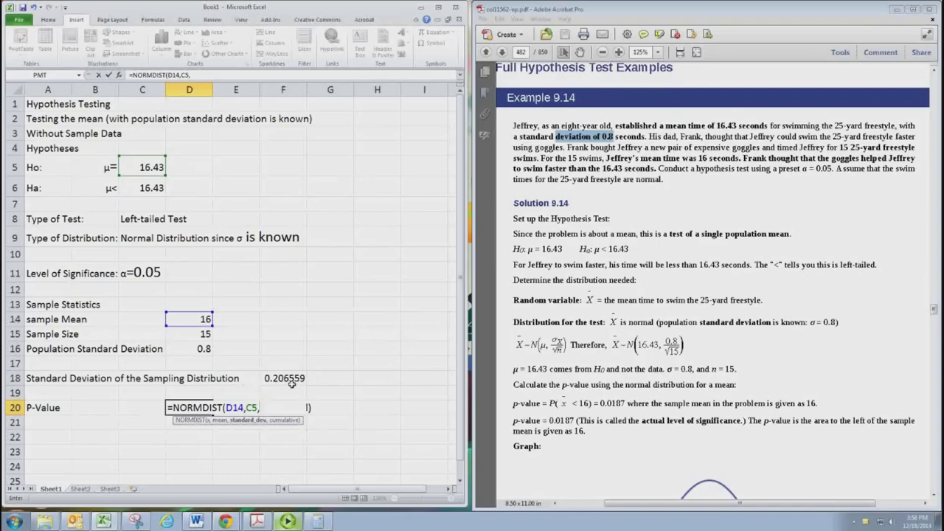
left_click(292, 384)
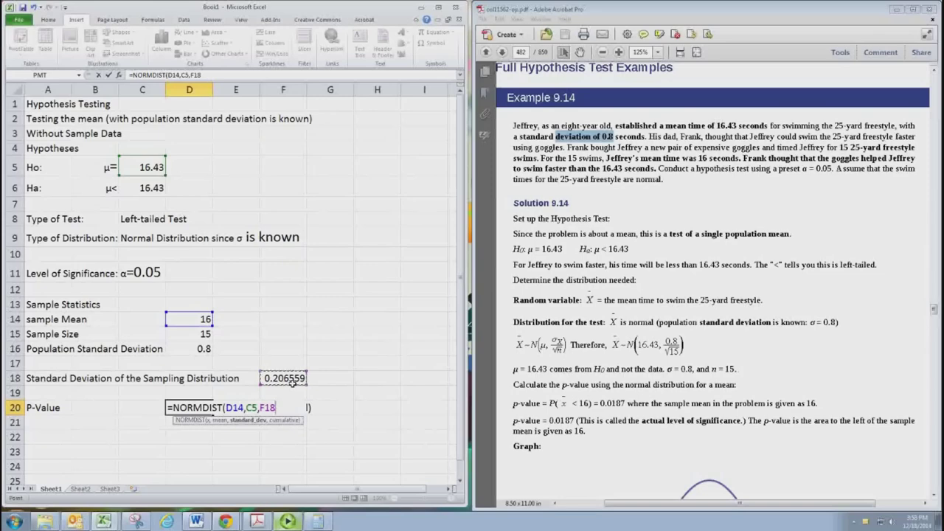
type(",")
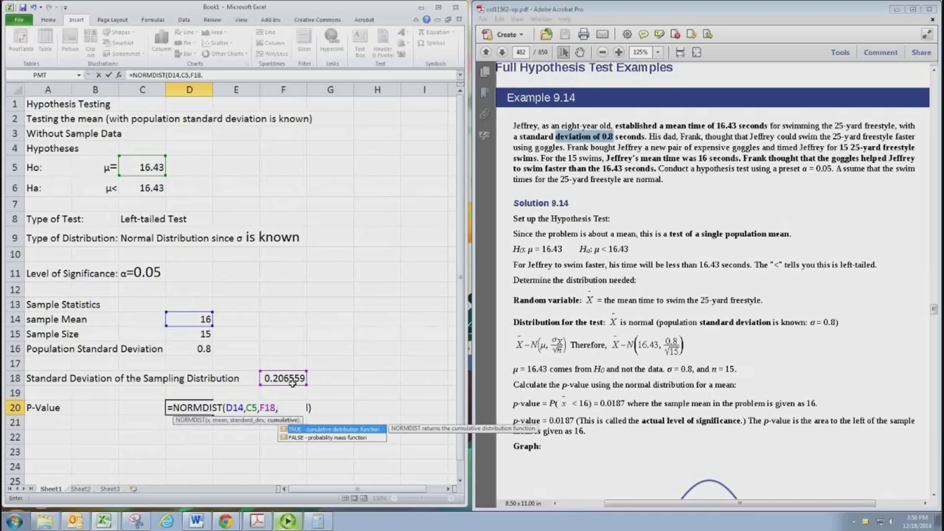
type("TRUE)")
key("Return")
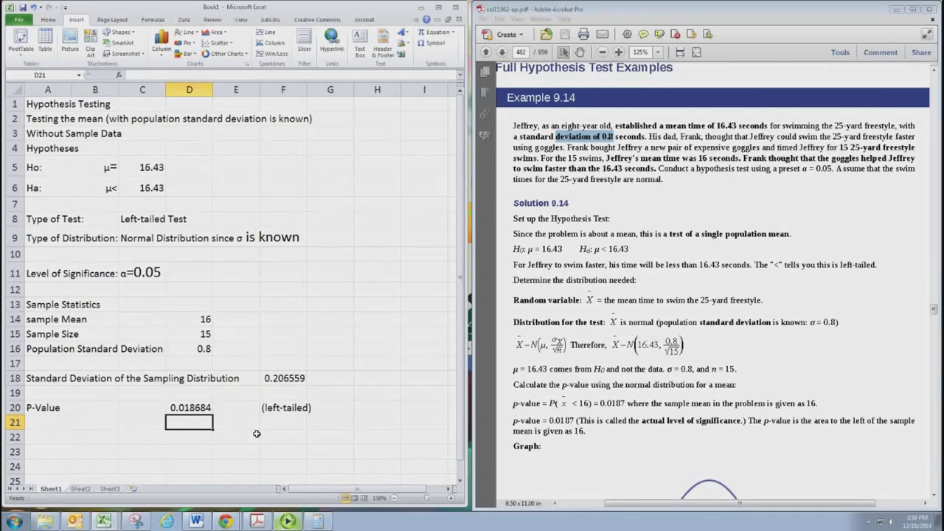
Calculate the right-tailed p-value in cell D21 with the formula =1-NORMDIST(D14,C5,F18,1)
type("=1-NORM")
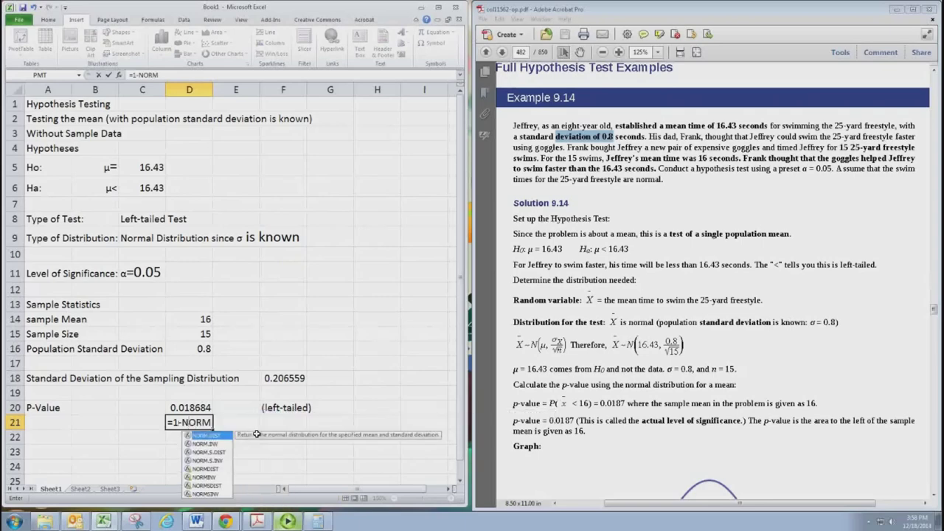
type("DIST(")
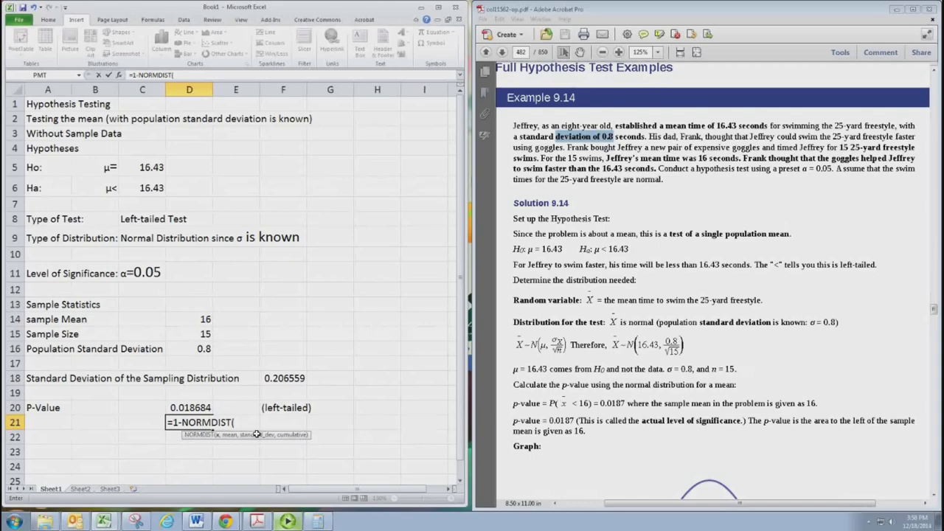
left_click(206, 319)
type(",")
left_click(154, 168)
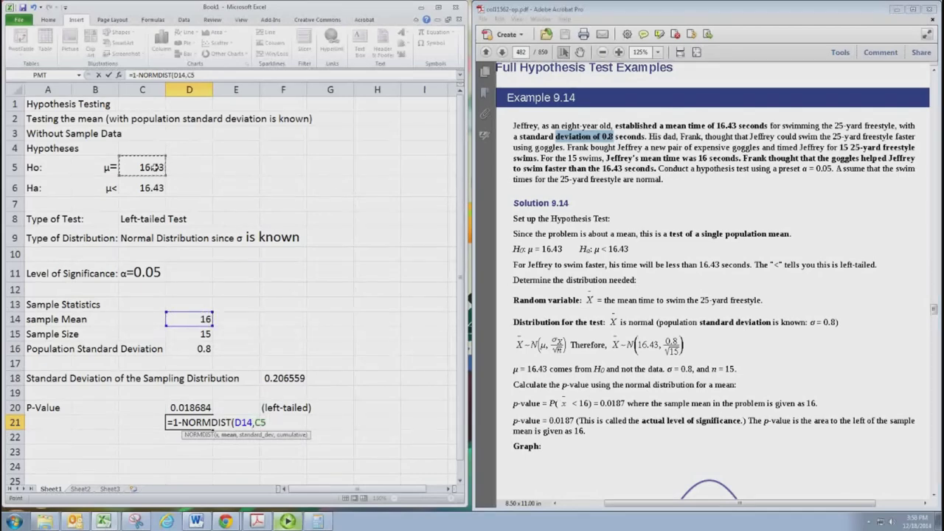
type(",")
left_click(278, 383)
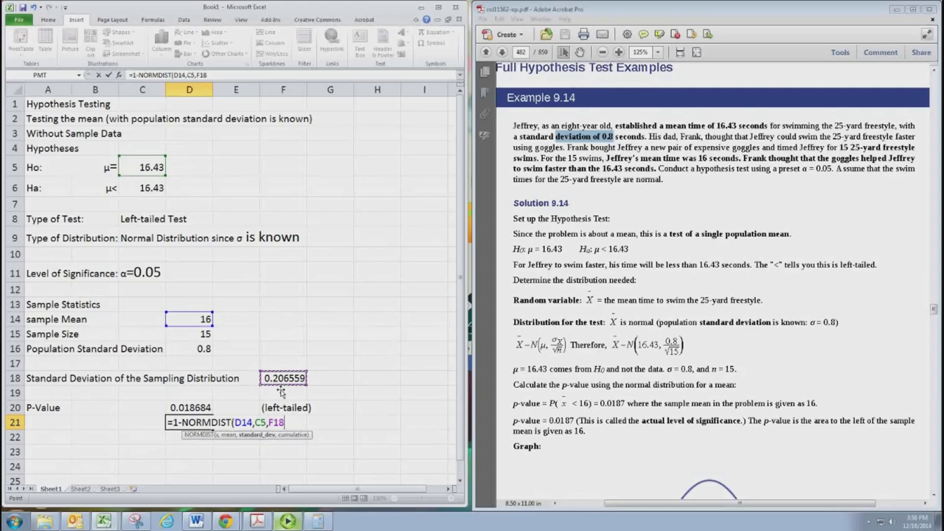
type(",1)")
key("Return")
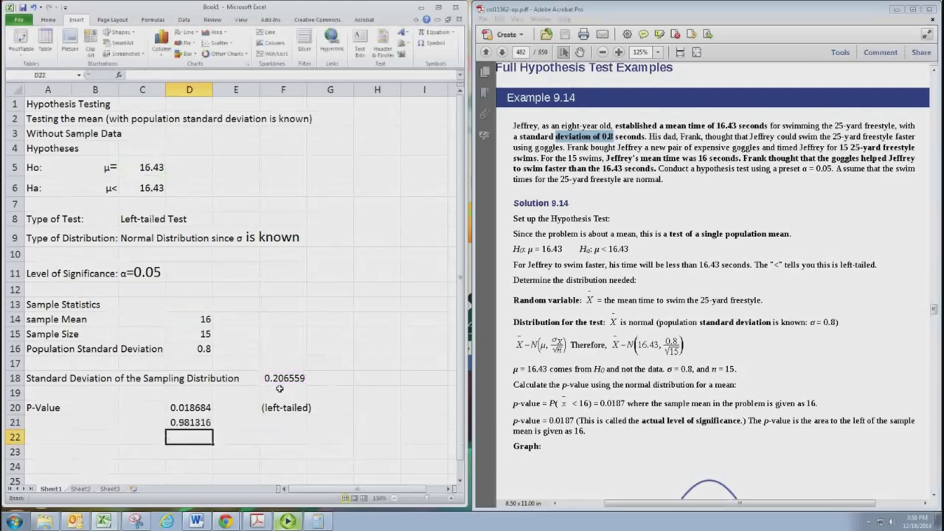
Enter the note "(right-tailed)" in cell F21 beside the second p-value
key("Up")
key("Right")
key("Right")
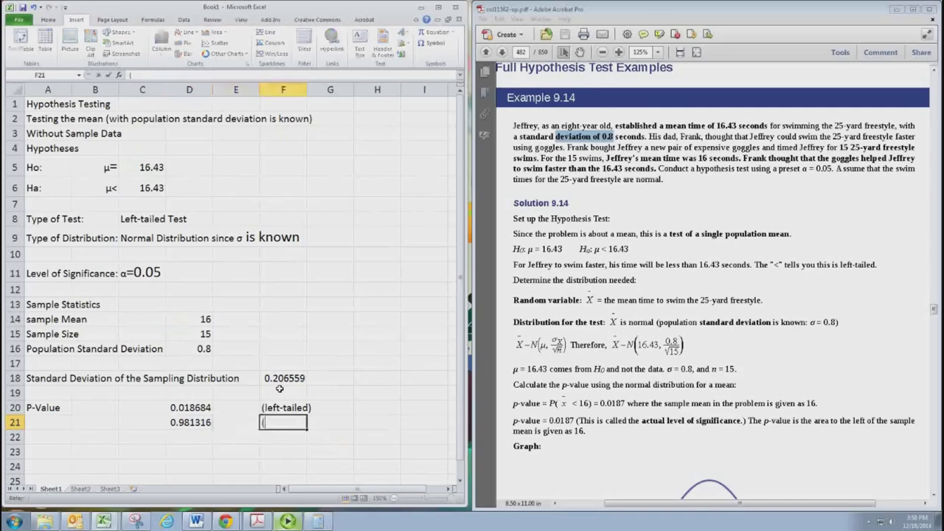
type("(right-tailed")
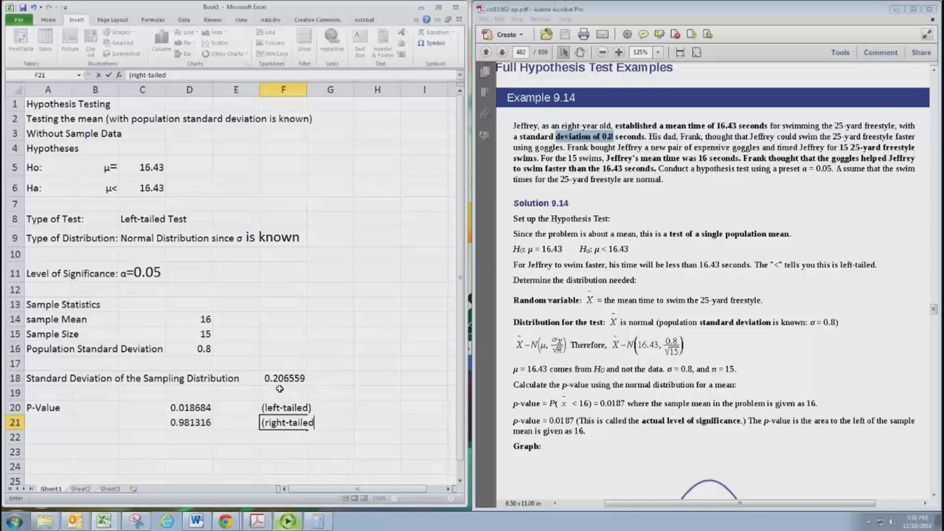
type(")")
key("Return")
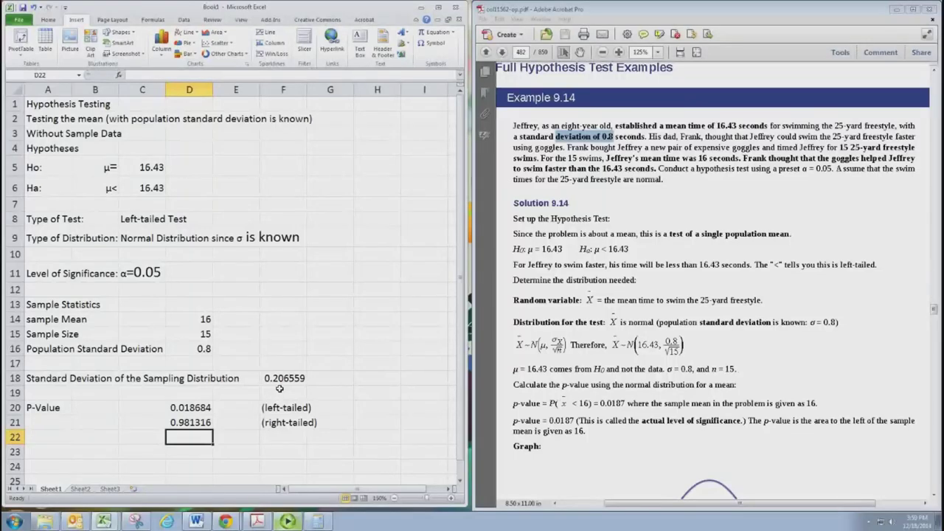
Calculate the two-tailed p-value in cell D22 with the formula =2*MIN(D20:D21)
type("=")
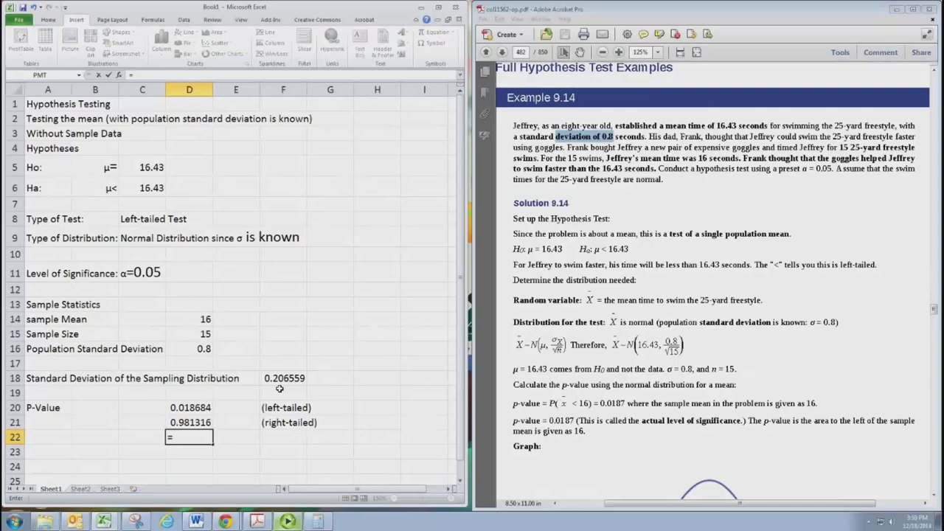
type("2*MIN")
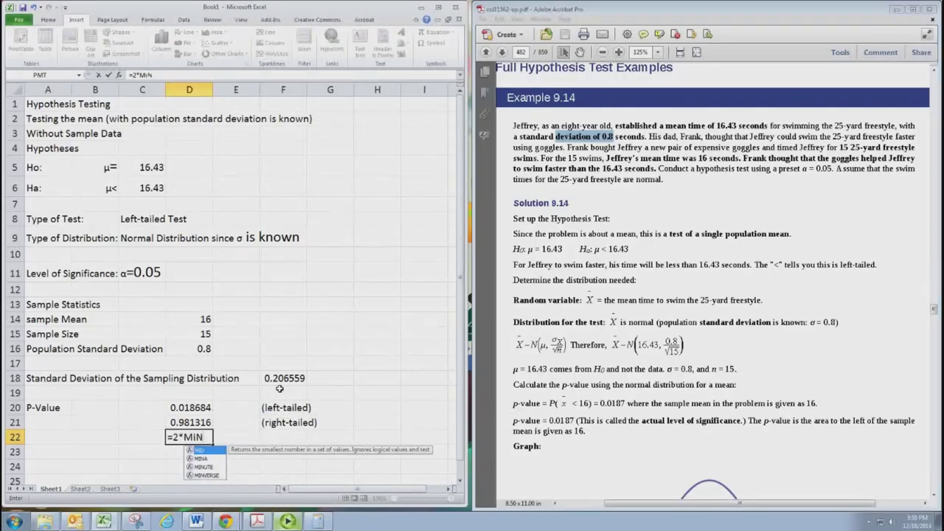
type("(")
key("Up")
key("shift+Up")
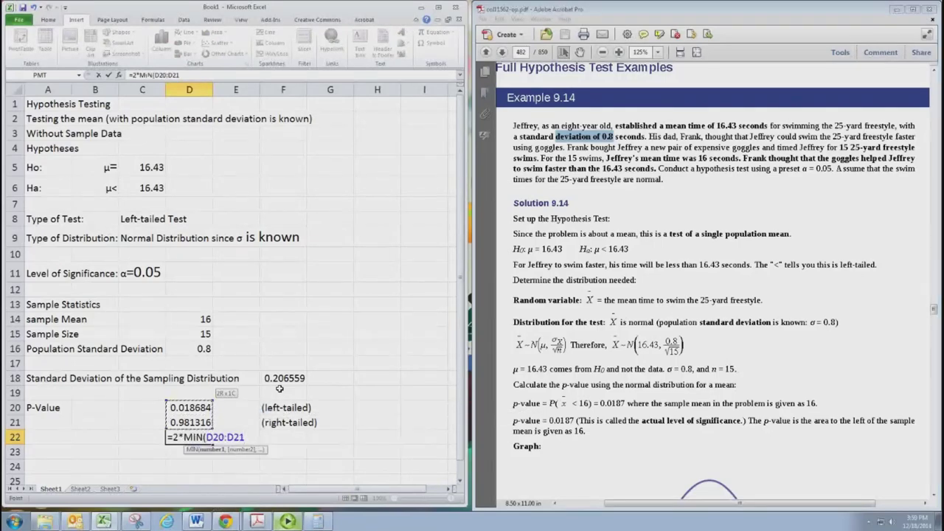
type(")")
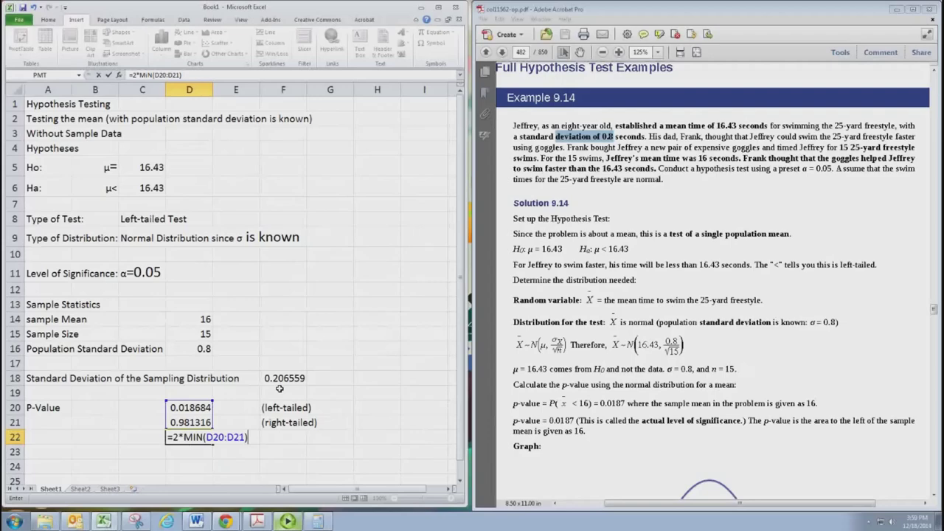
key("Tab")
Enter the note "(two-tailed)" in cell F22 beside the third p-value
key("Tab")
type("(")
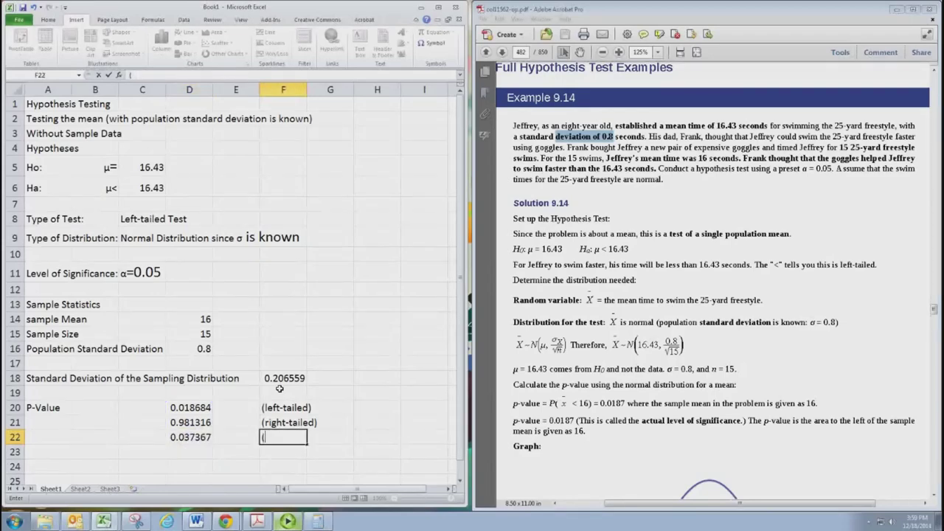
type("two-tailed)")
key("Return")
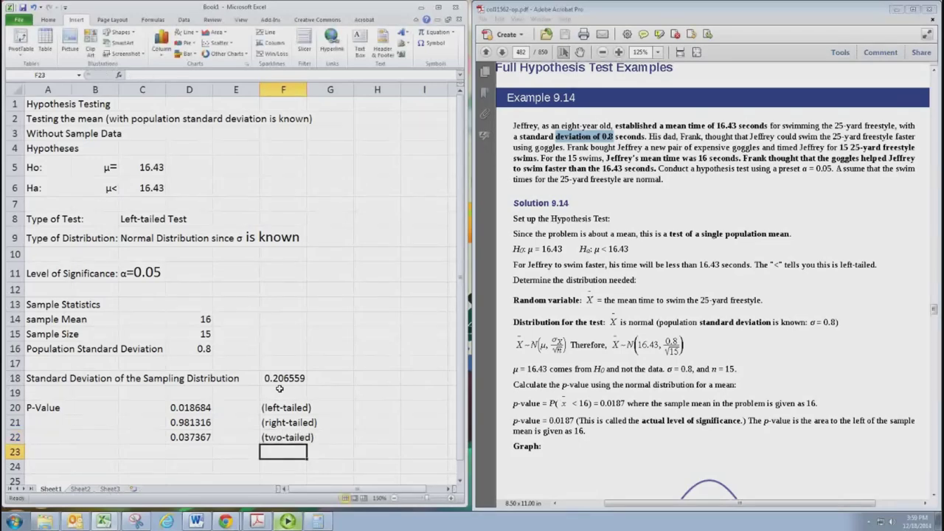
Switch to the browser's Z table normal distribution calculator and set the mean to 16.43 and the SD to 0.207
left_click(179, 412)
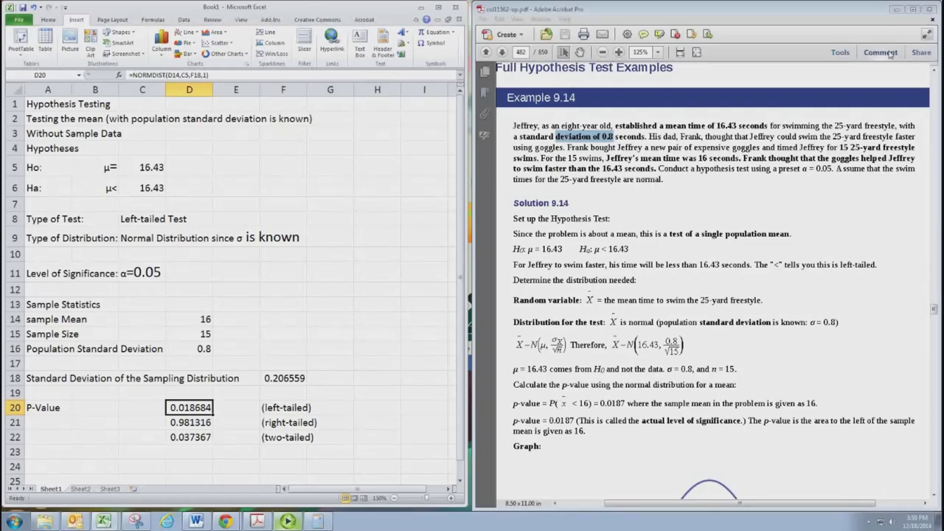
left_click(896, 8)
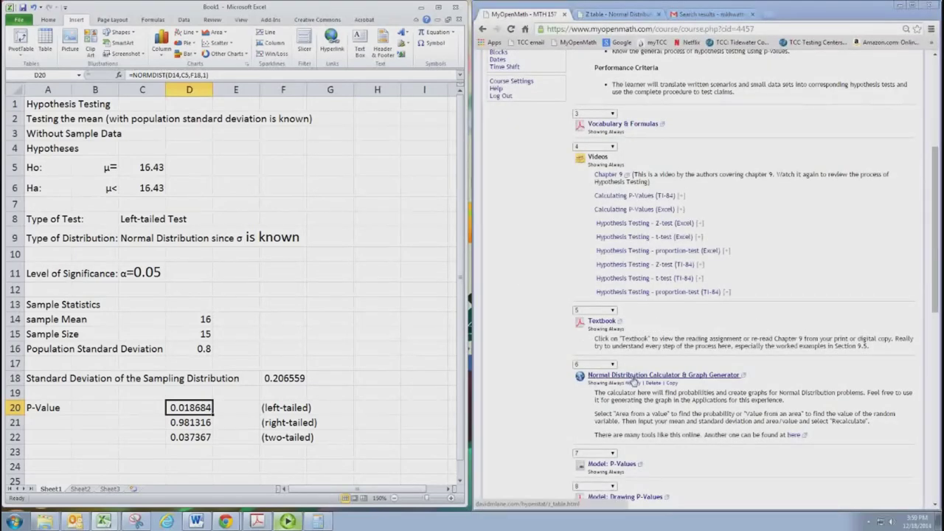
left_click(619, 14)
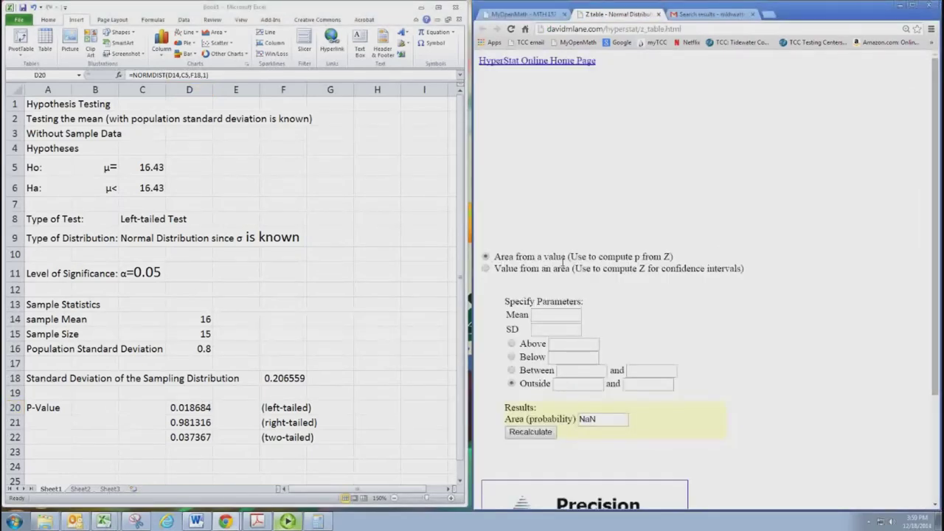
left_click(548, 316)
type("16.43")
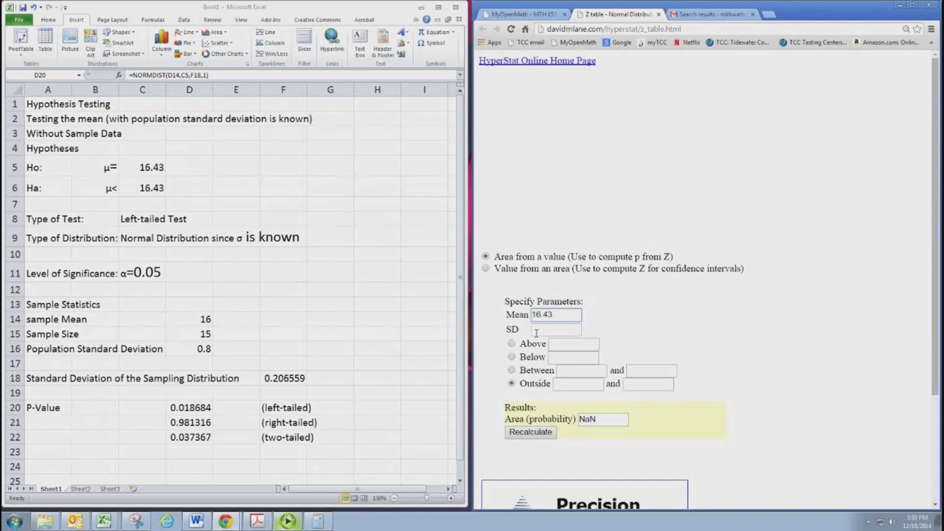
key("Tab")
type("0.20")
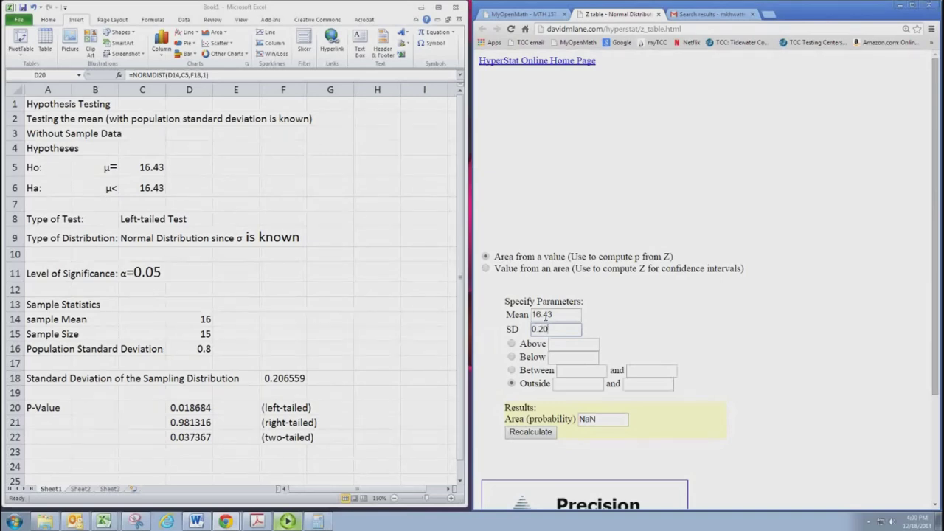
type("7")
Compute the area below 16 in the normal distribution calculator
left_click(512, 359)
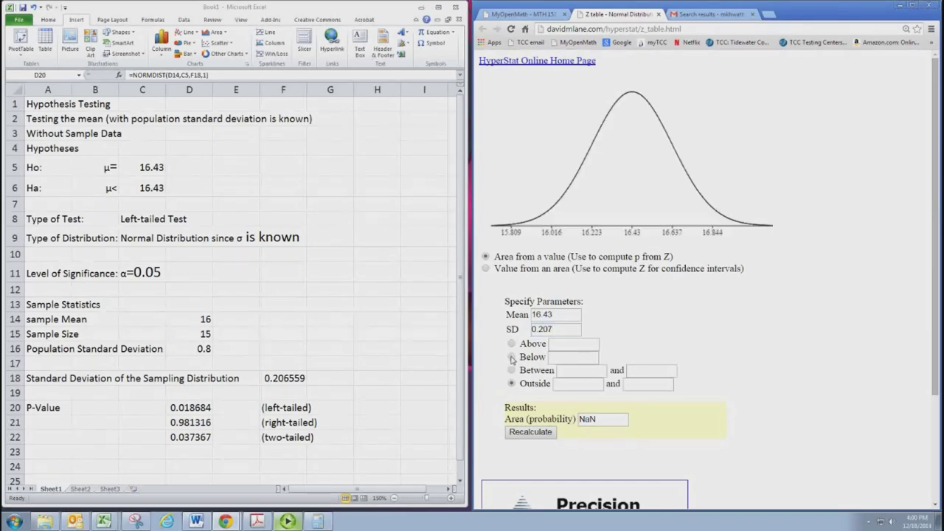
left_click(512, 358)
type("16")
left_click(541, 434)
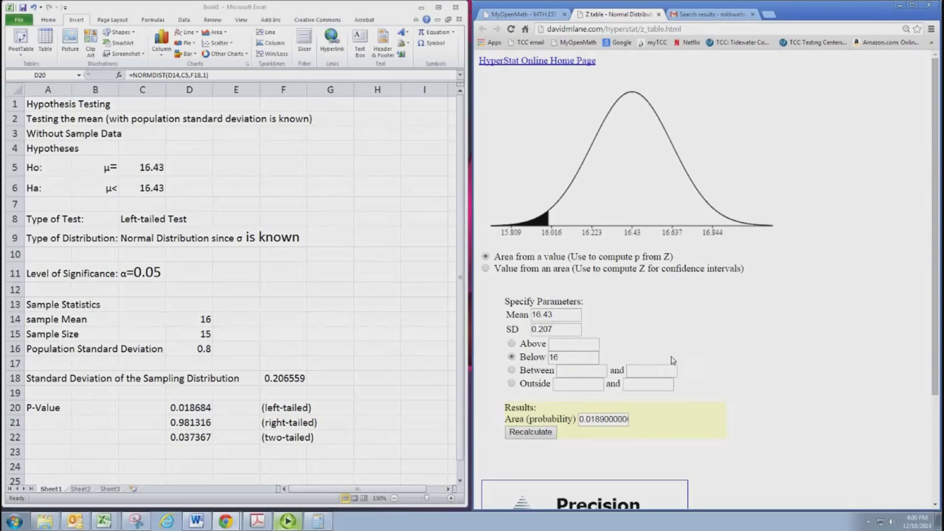
Capture only the shaded normal curve with the Snipping Tool and paste it into the Excel worksheet below the p-values
left_click(137, 521)
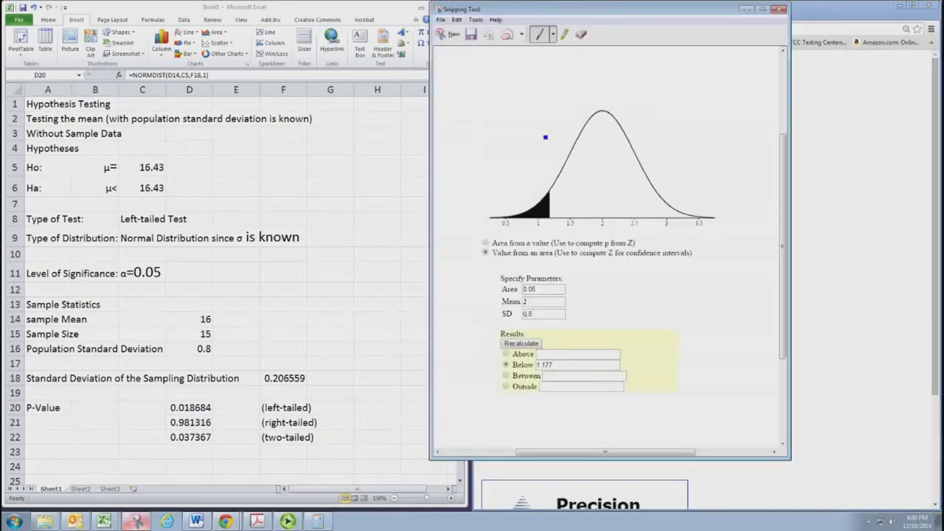
left_click(464, 38)
left_click_drag(479, 72, 789, 250)
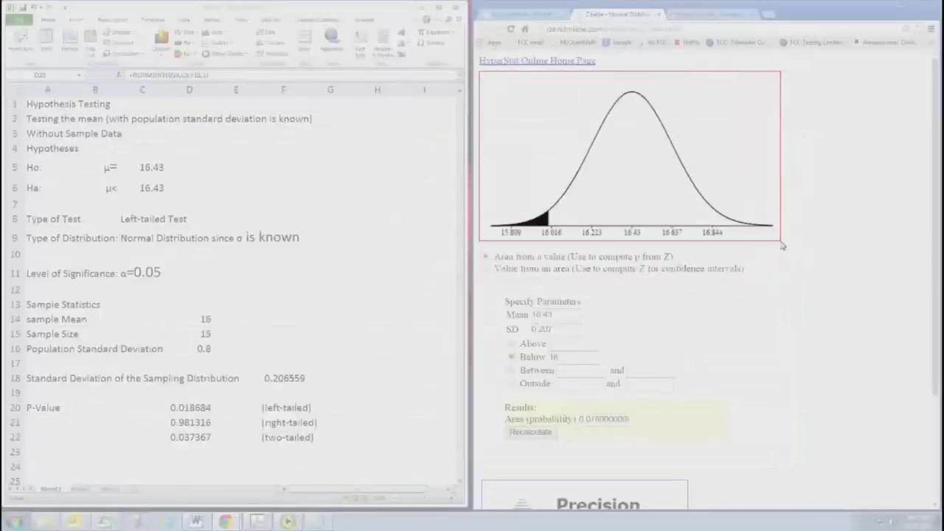
left_click(78, 456)
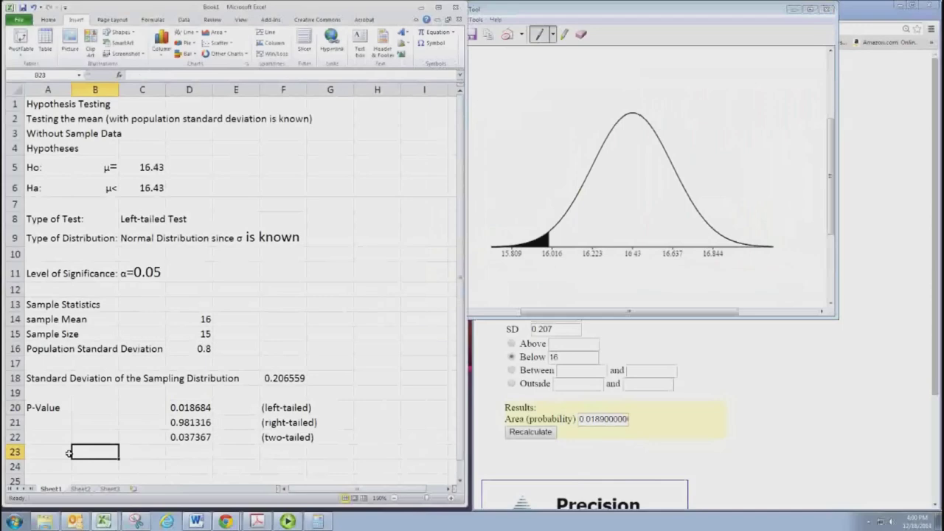
key("ctrl+v")
Shrink the pasted curve picture and position it below the p-values, starting at row 23
scroll(112, 422, "down", 3)
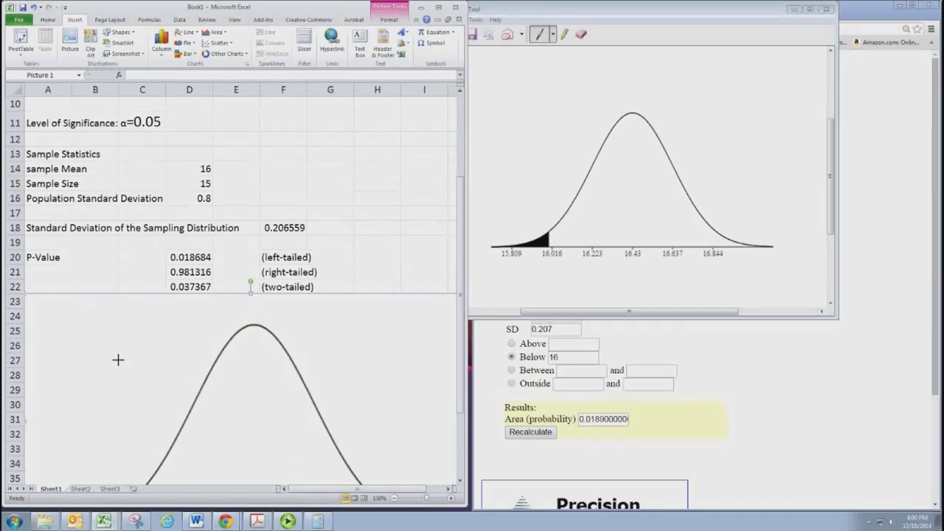
left_click_drag(248, 448, 73, 315)
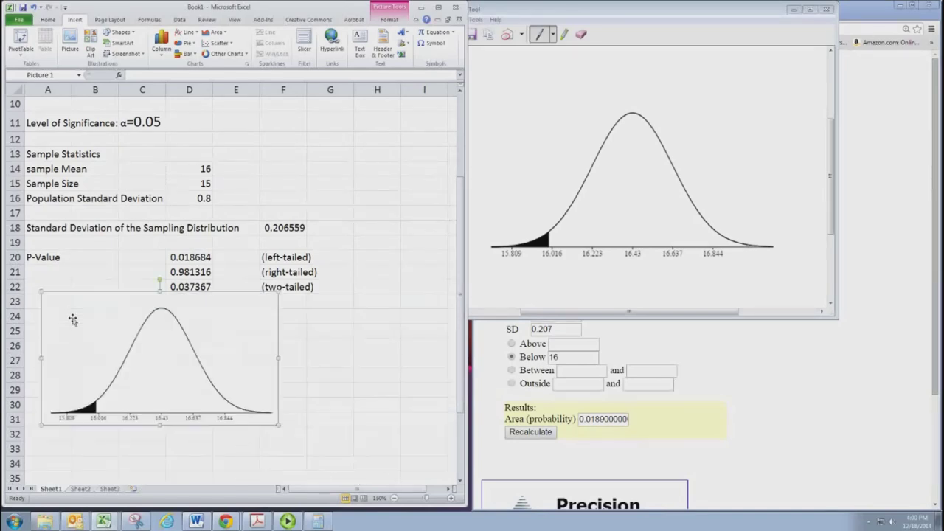
left_click_drag(212, 343, 205, 353)
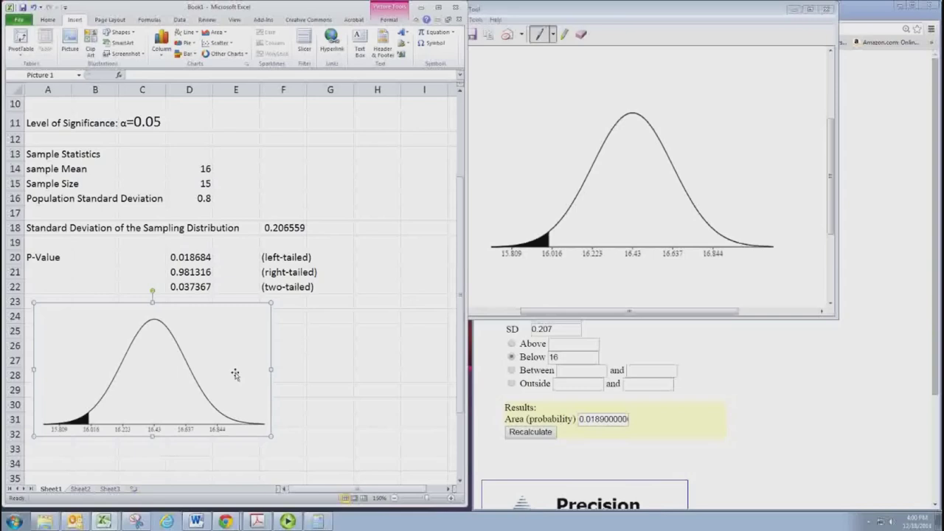
left_click(58, 449)
scroll(233, 422, "down", 1)
left_click_drag(175, 332, 193, 325)
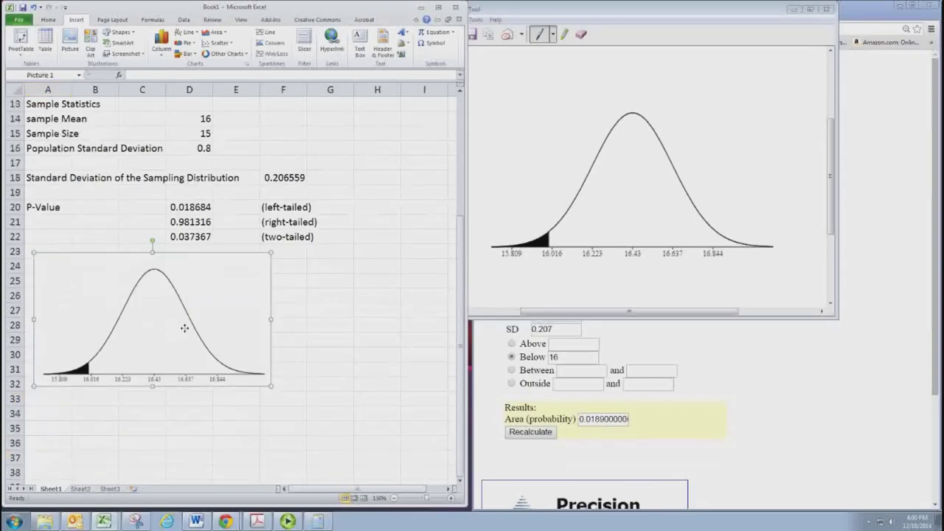
left_click(42, 403)
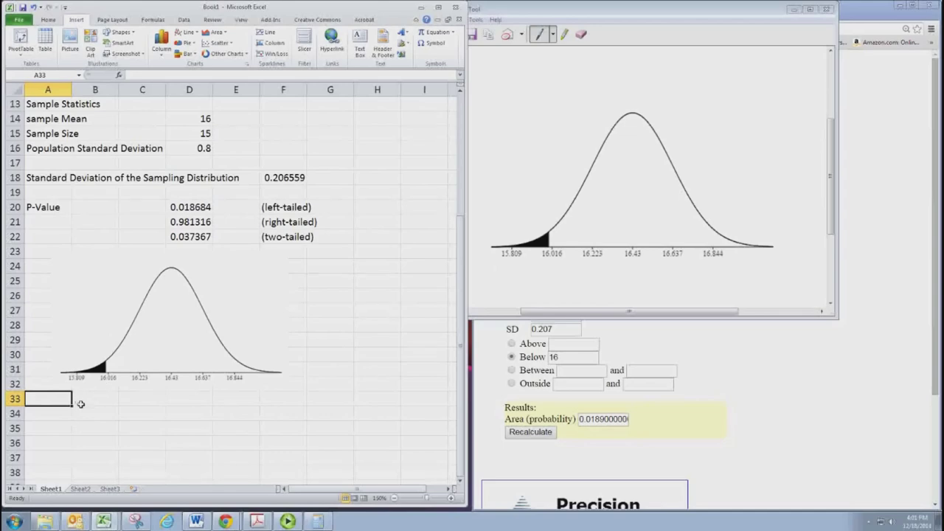
scroll(80, 404, "up", 1)
left_click(185, 170)
scroll(192, 265, "down", 2)
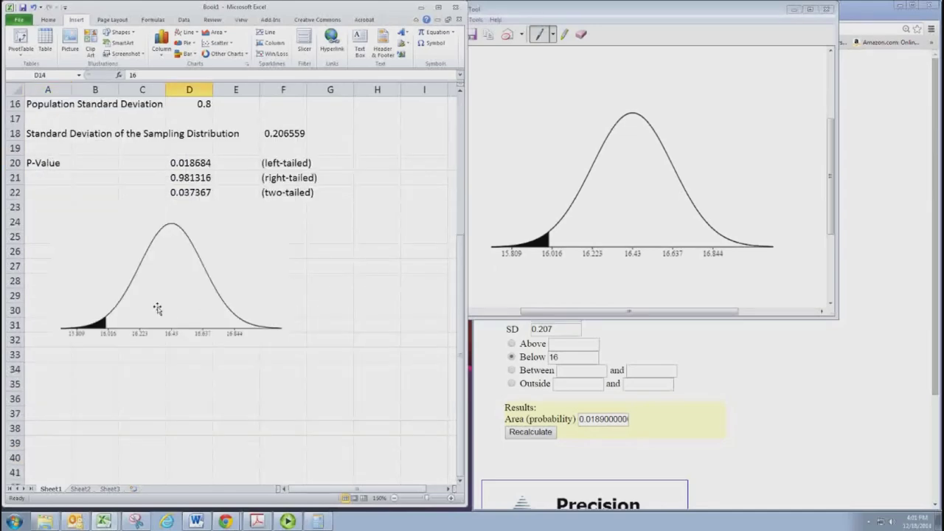
left_click(63, 353)
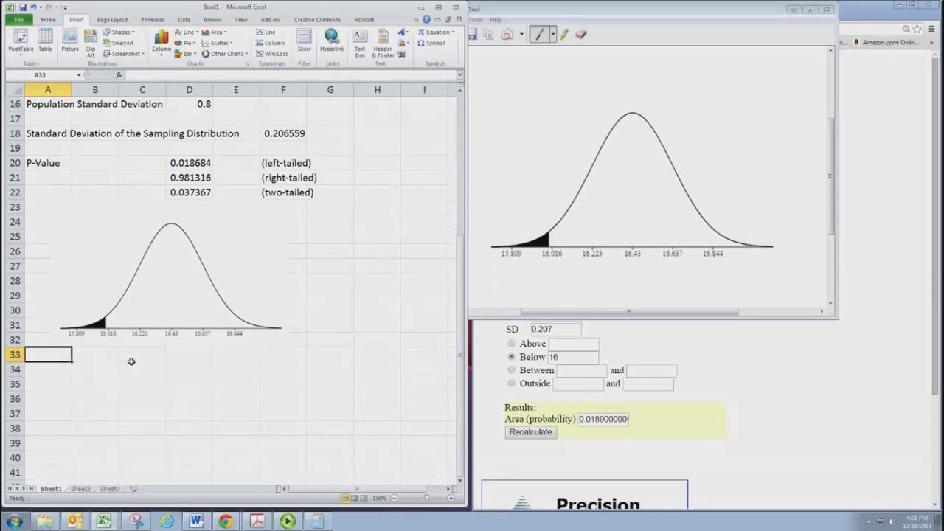
Delete the curve picture below the p-values
left_click(149, 310)
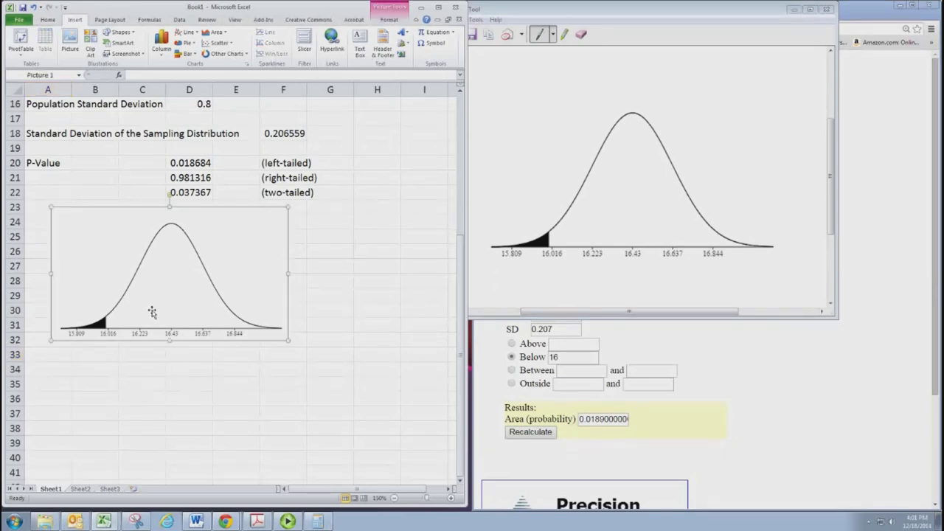
key("Delete")
Snip the curve together with the calculator's parameters and result, and paste the capture at row 23 of the Excel worksheet
left_click_drag(525, 13, 578, 32)
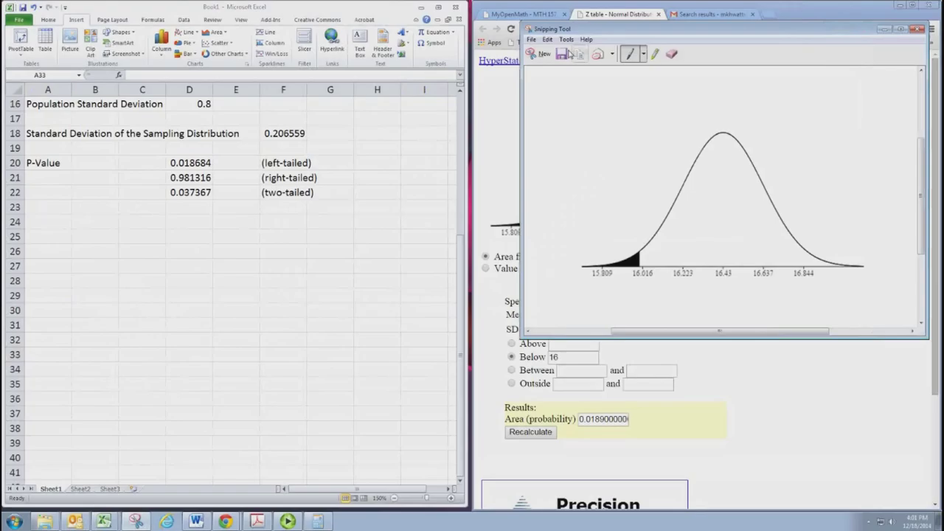
left_click(541, 54)
left_click_drag(478, 69, 817, 455)
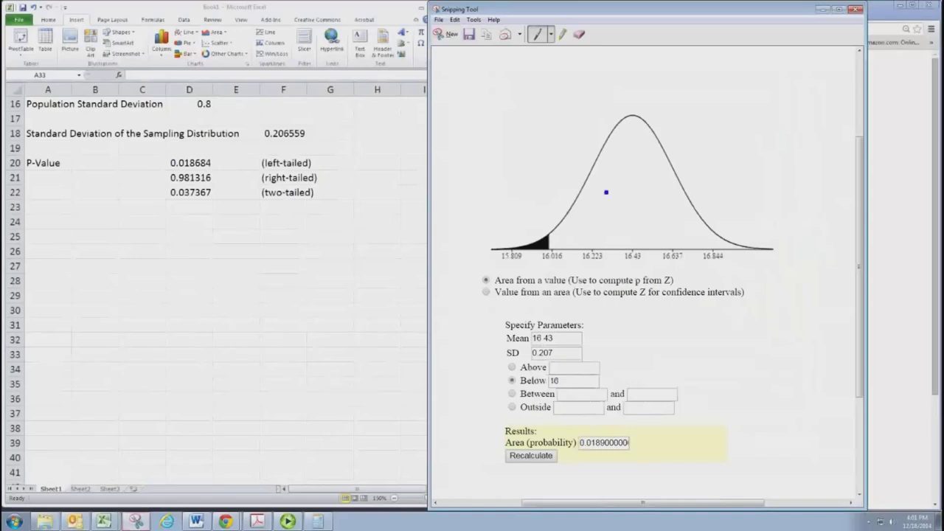
left_click(59, 208)
key("ctrl+v")
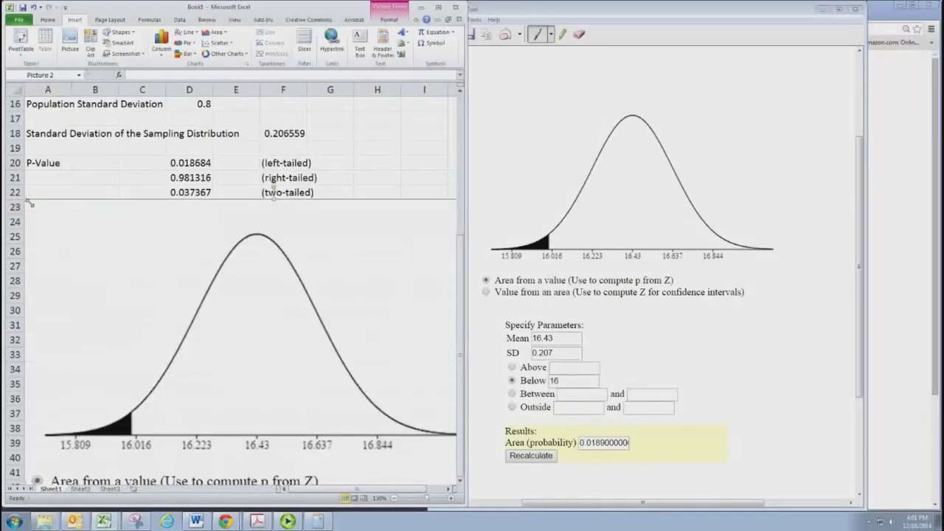
Shrink the pasted calculator picture and position it below the p-values, spanning about rows 23 to 46 and columns A to G
left_click_drag(30, 203, 186, 304)
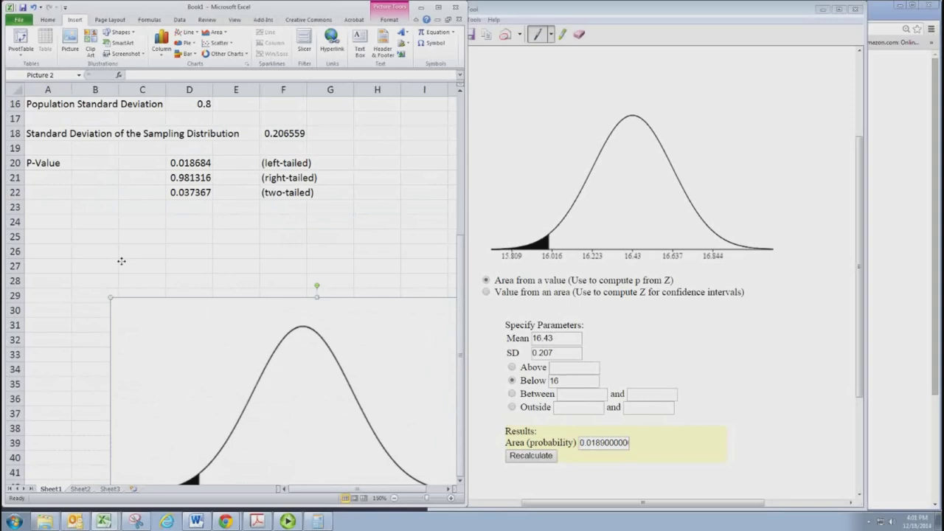
key("ctrl+z")
left_click_drag(25, 200, 62, 245)
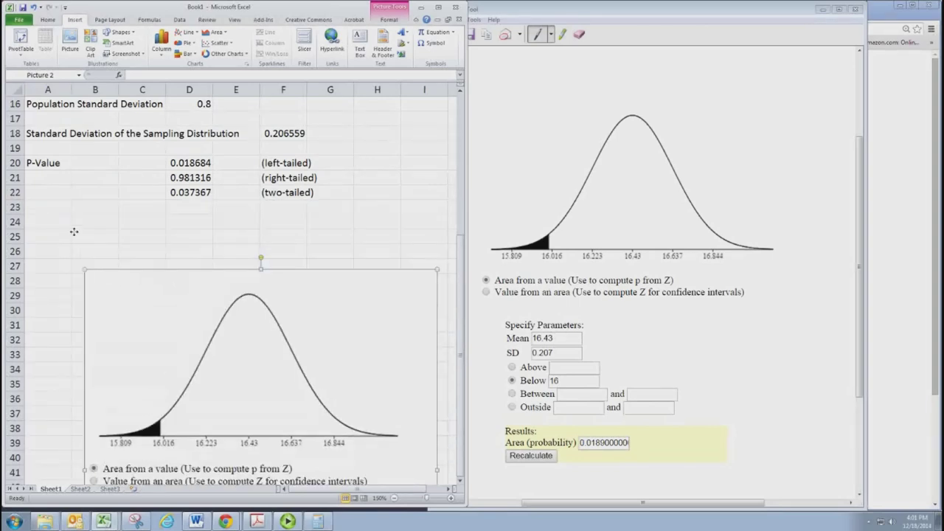
key("ctrl+z")
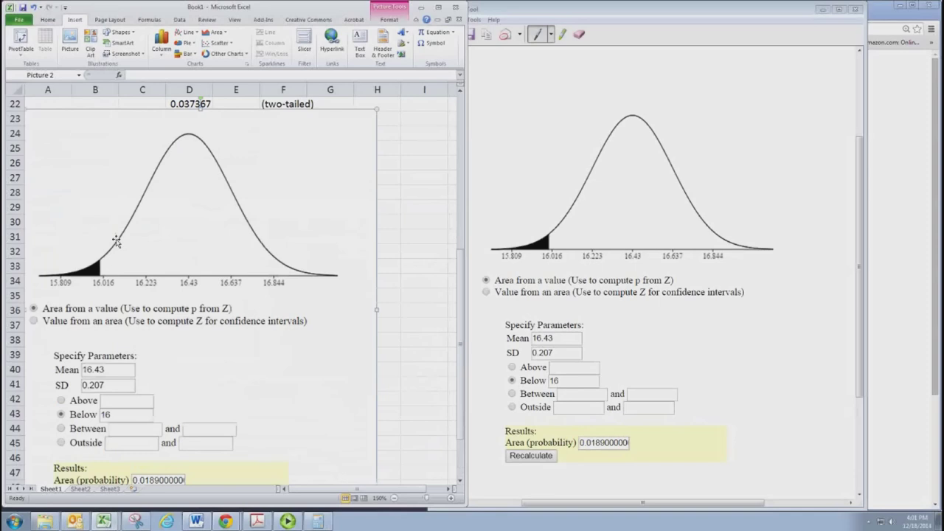
left_click_drag(376, 109, 292, 199)
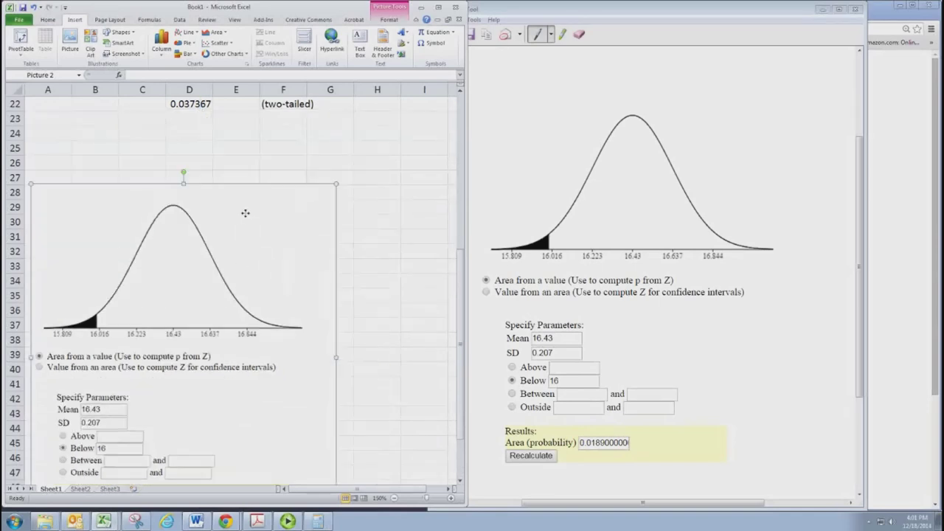
scroll(246, 213, "up", 1)
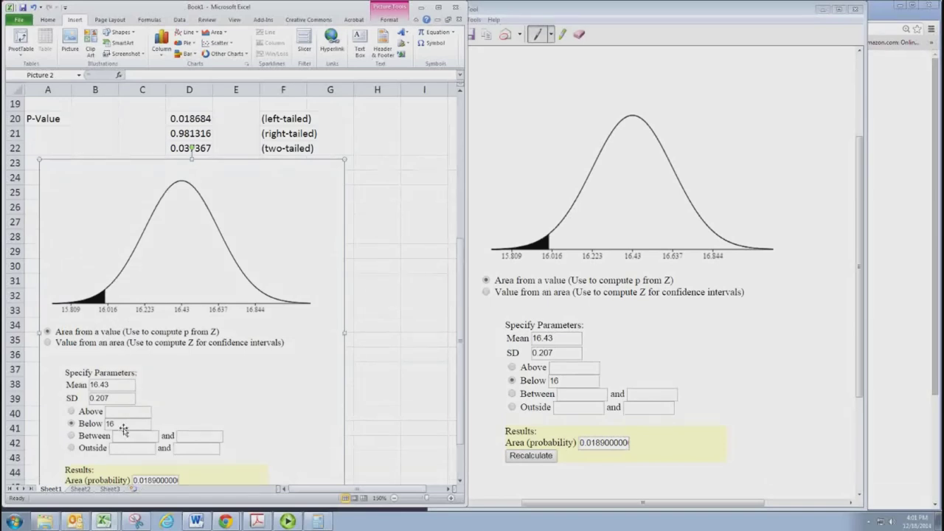
scroll(124, 429, "down", 1)
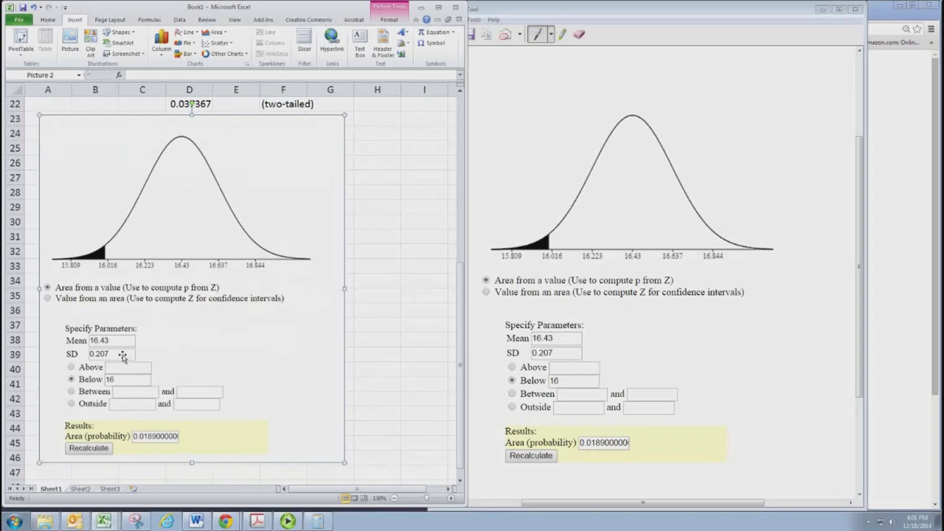
Enter the label "Decision:" in cell A48 below the calculator picture
scroll(127, 361, "up", 3)
scroll(121, 354, "down", 6)
left_click(51, 355)
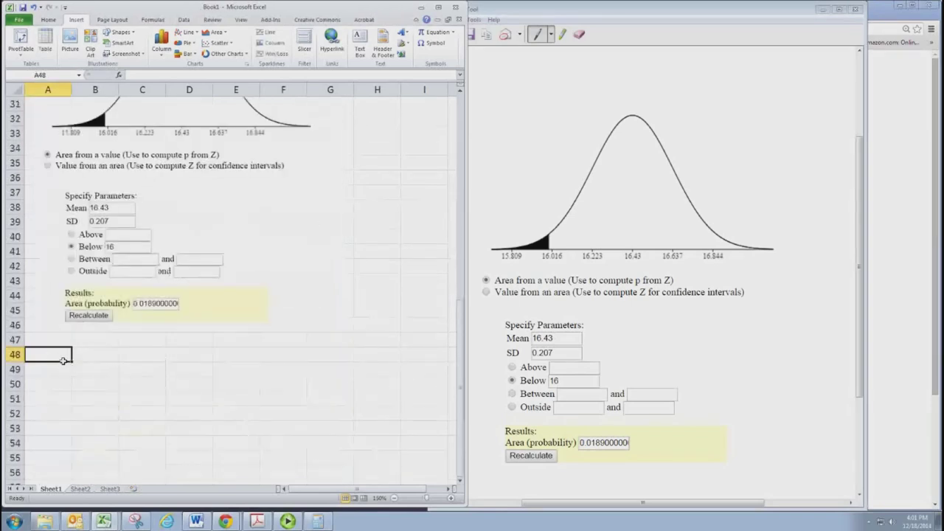
type("Decision")
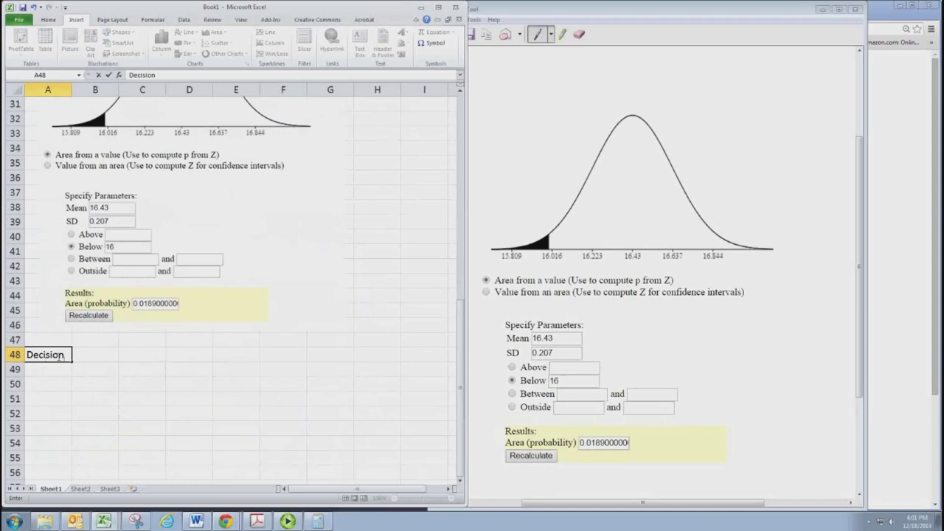
type(":")
key("Tab")
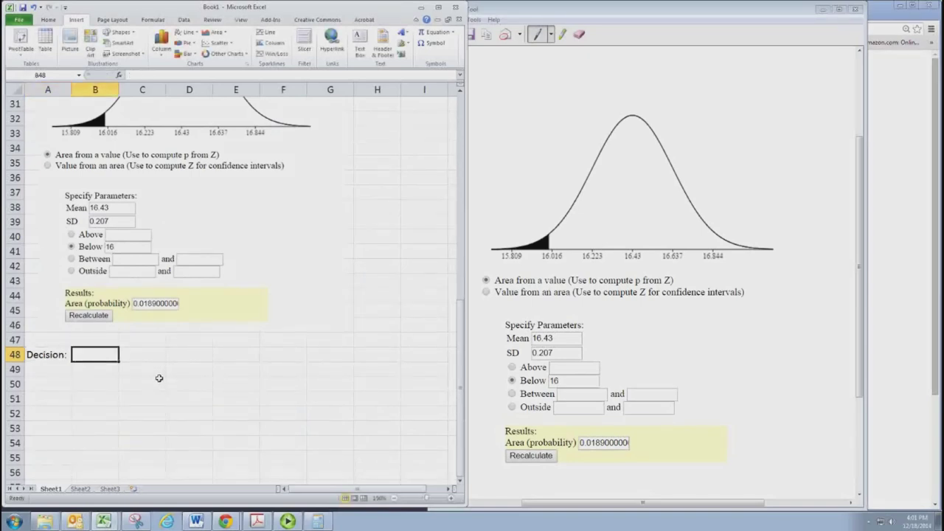
Begin the decision in B48 with "Since P<α", inserting the alpha as a Greek symbol
scroll(159, 379, "up", 10)
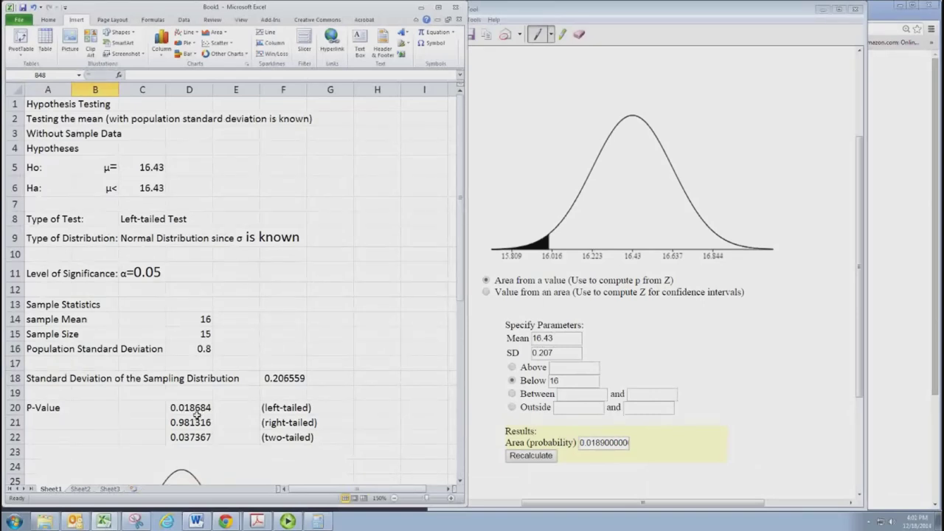
scroll(177, 343, "down", 11)
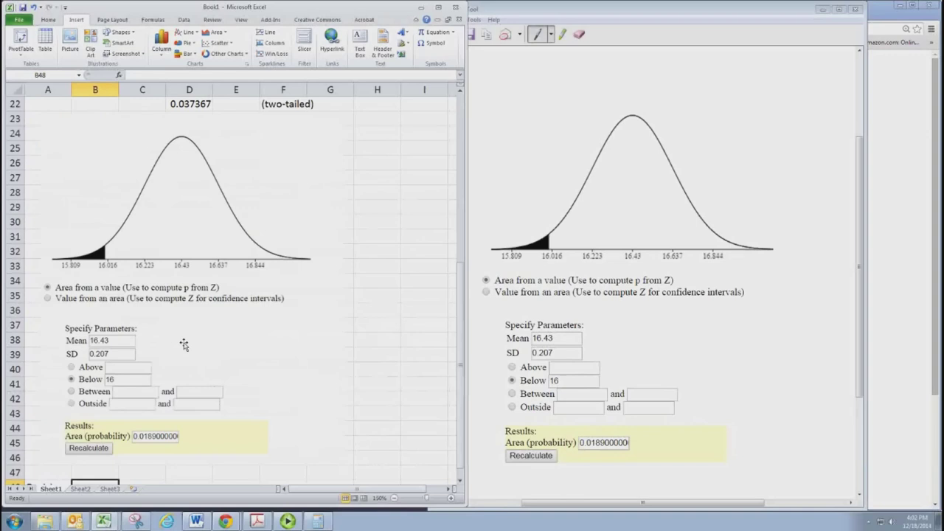
type("Since P<")
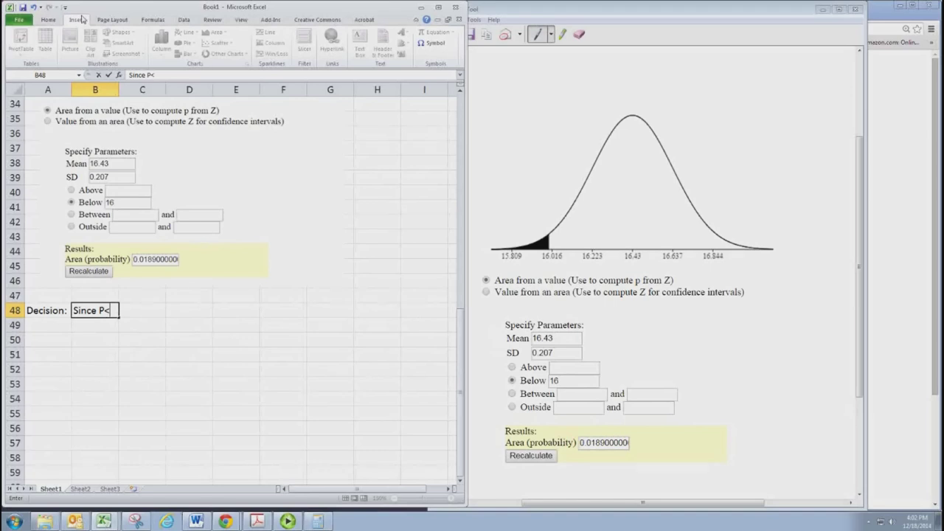
left_click(426, 46)
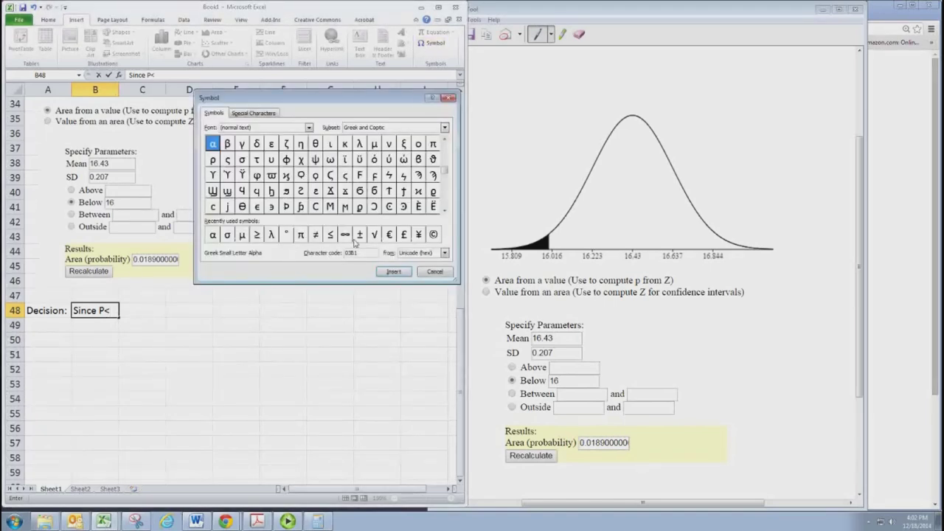
type("<")
left_click(213, 234)
left_click(393, 271)
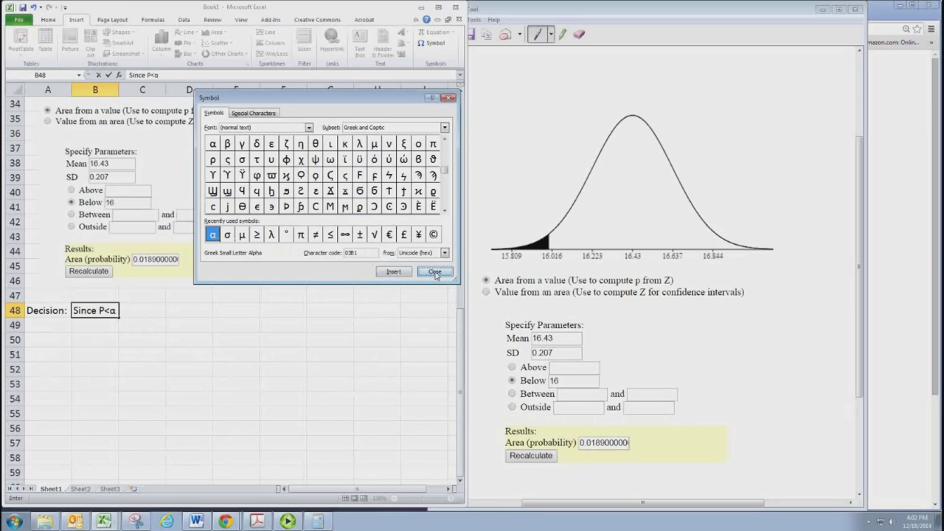
left_click(435, 272)
type("we reject the")
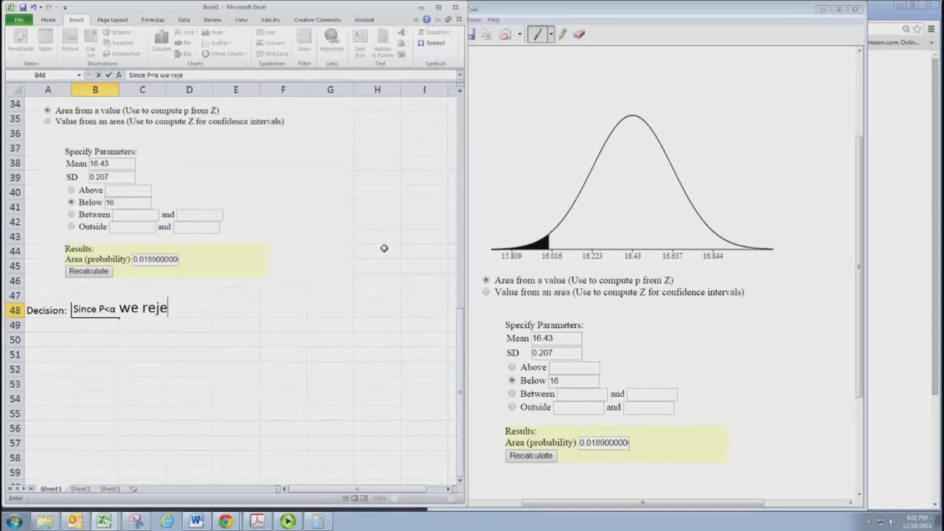
key("BackSpace")
key("BackSpace")
key("BackSpace")
key("BackSpace")
key("BackSpace")
key("BackSpace")
key("BackSpace")
key("BackSpace")
key("BackSpace")
key("BackSpace")
key("BackSpace")
key("BackSpace")
key("BackSpace")
key("BackSpace")
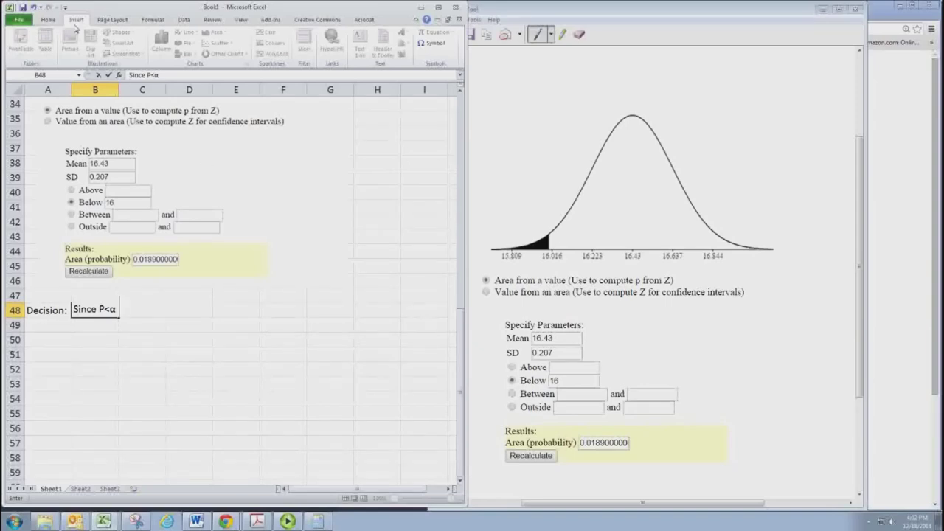
Set the font size to 11 and complete the decision in B48 with "we reject the null hypothesis"
left_click(48, 20)
left_click(120, 36)
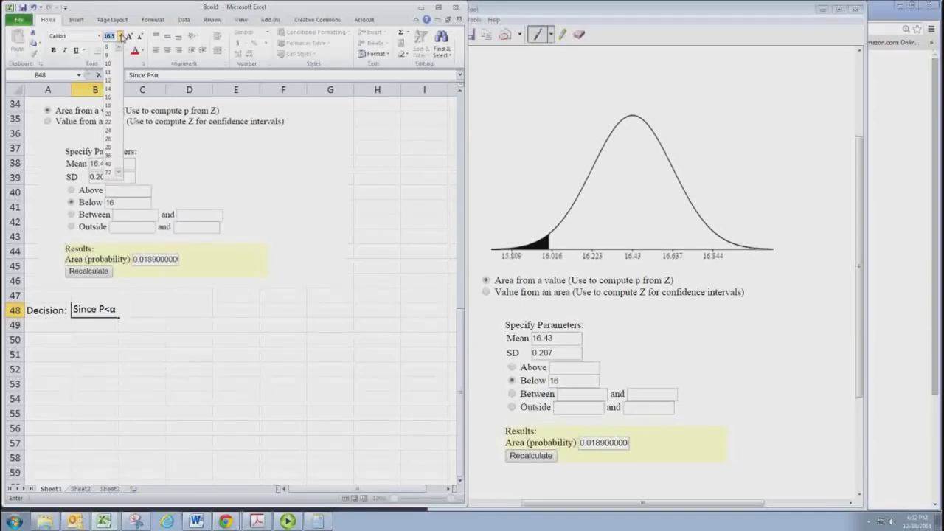
left_click(109, 75)
type("we r")
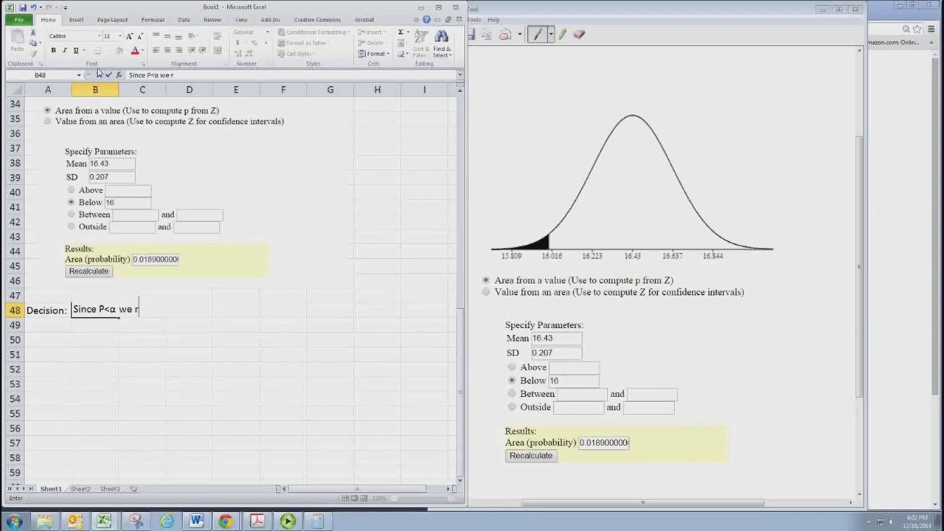
type("eject the nul")
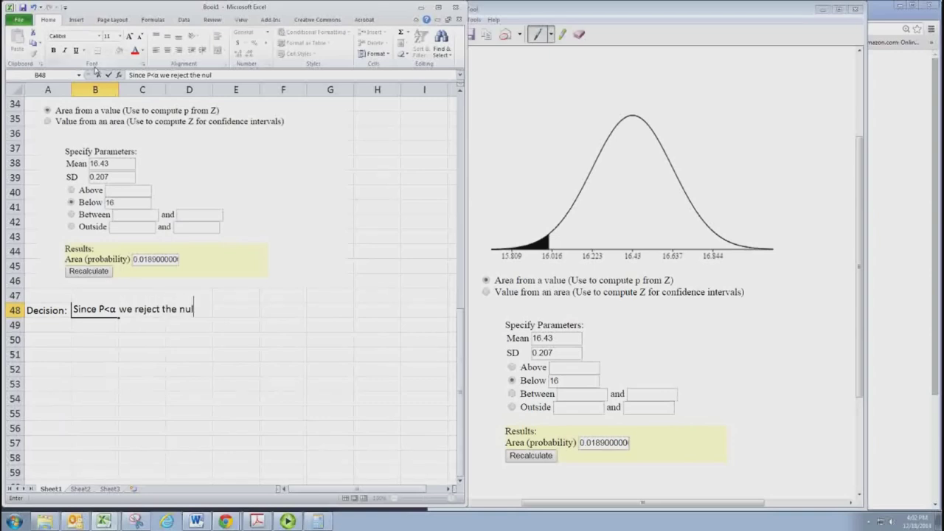
type("l hypothesis")
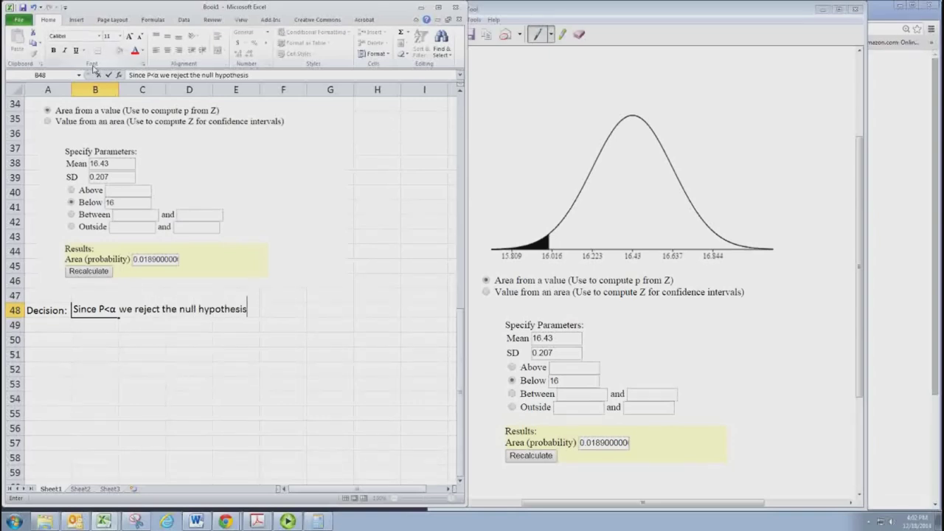
key("Return")
Enter the label "Conclusion:" in A49, and bring up the textbook PDF at Example 9.14 beside the worksheet
type("Conclusion:")
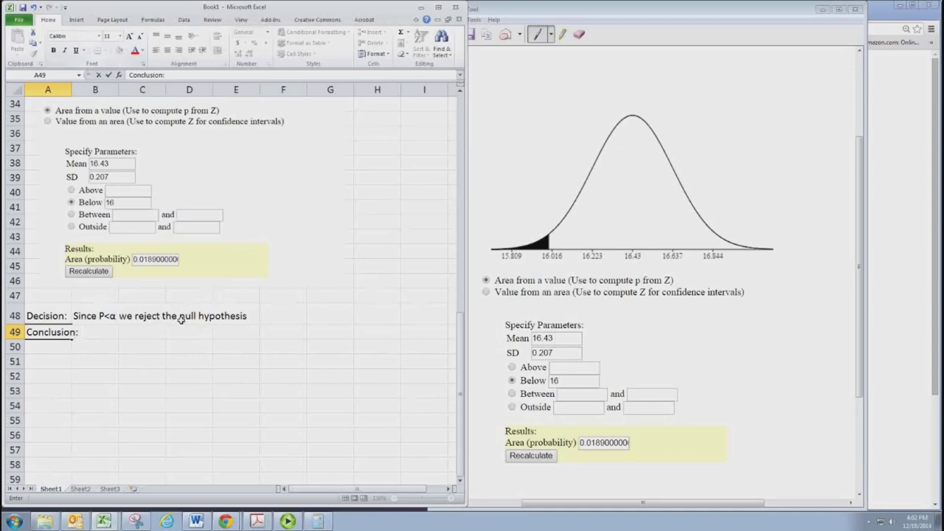
left_click(812, 11)
left_click(283, 331)
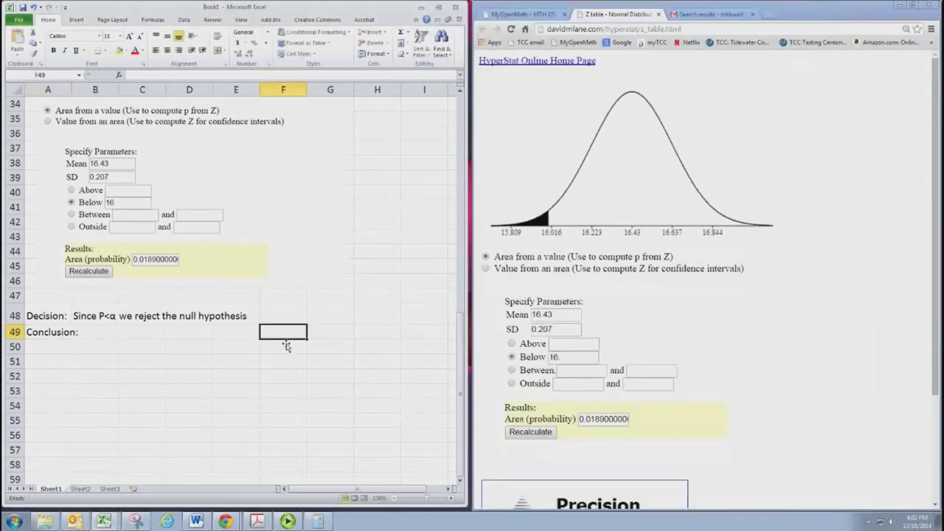
scroll(298, 343, "up", 6)
scroll(298, 338, "up", 5)
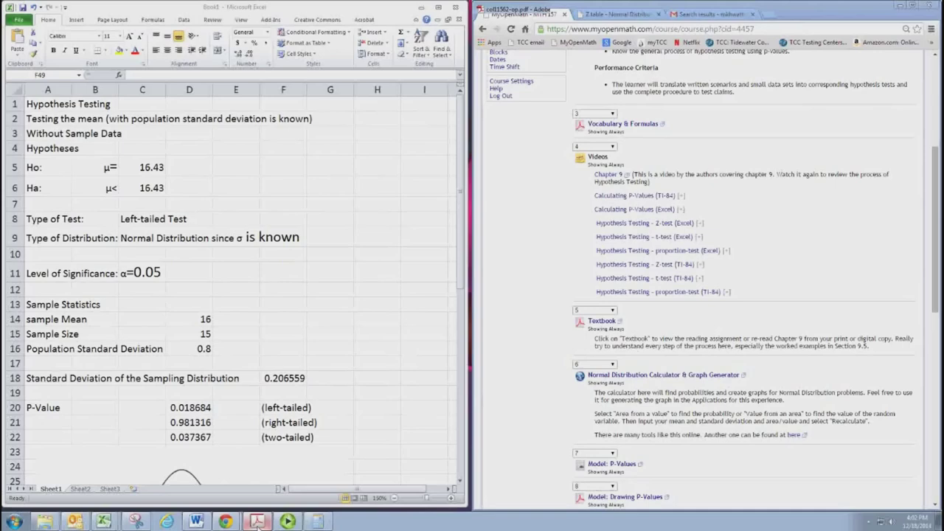
left_click(256, 522)
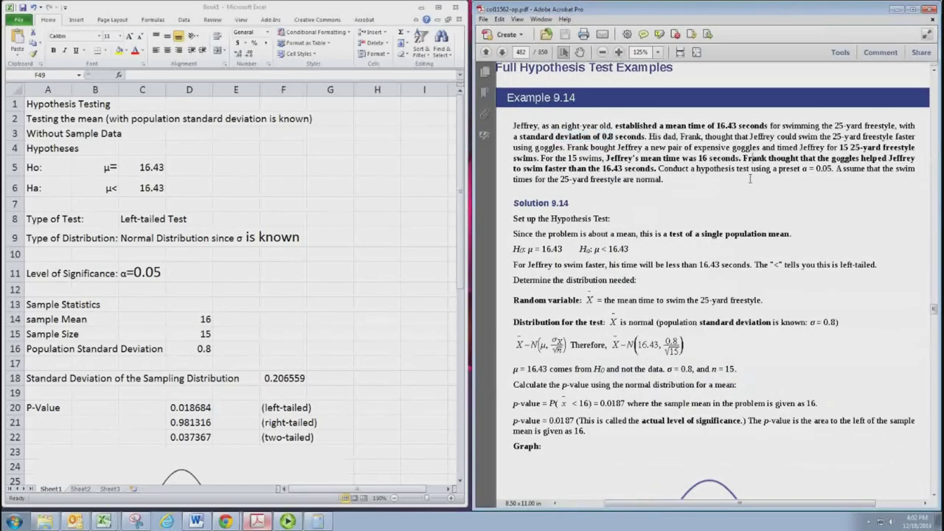
Enter in B49 that the sample data supports the claim the goggles helped the swimmer swim faster at the 0.05 level of significance, and widen column A
left_click(322, 316)
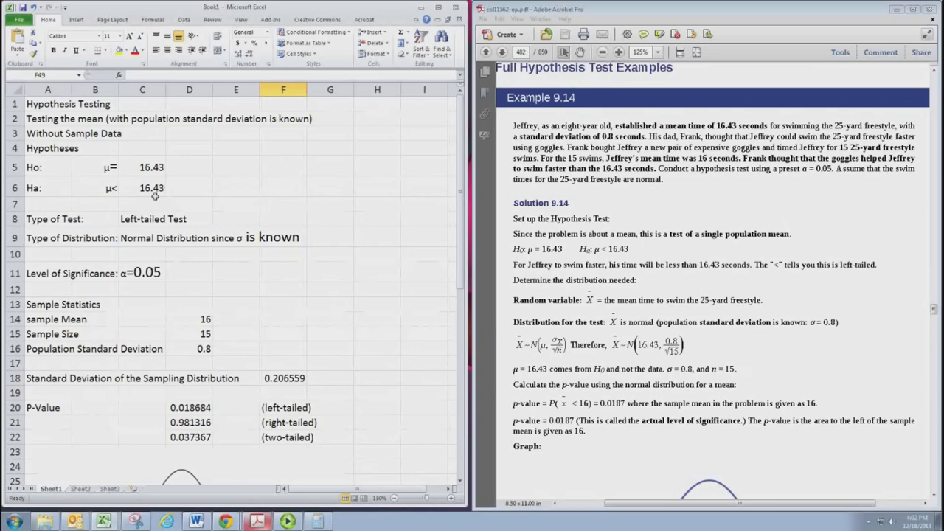
scroll(155, 203, "down", 9)
scroll(153, 219, "down", 2)
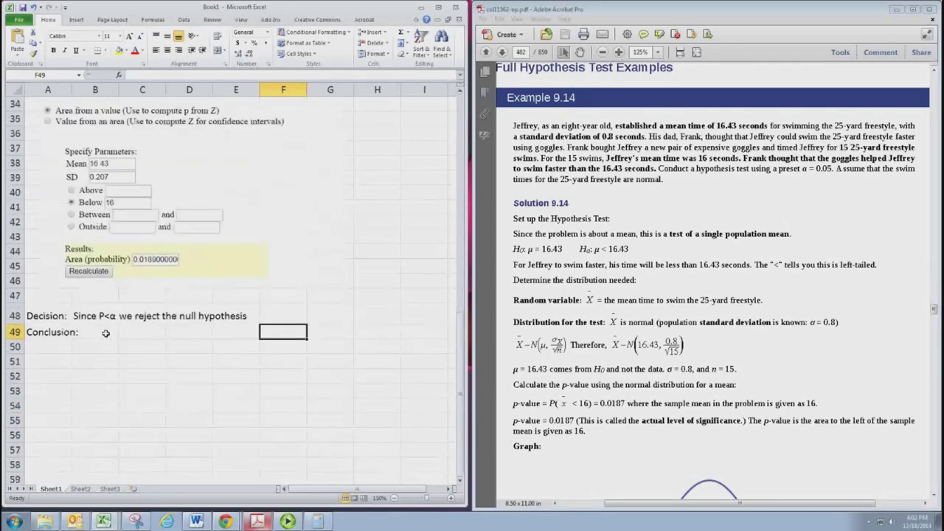
left_click(105, 332)
type("The")
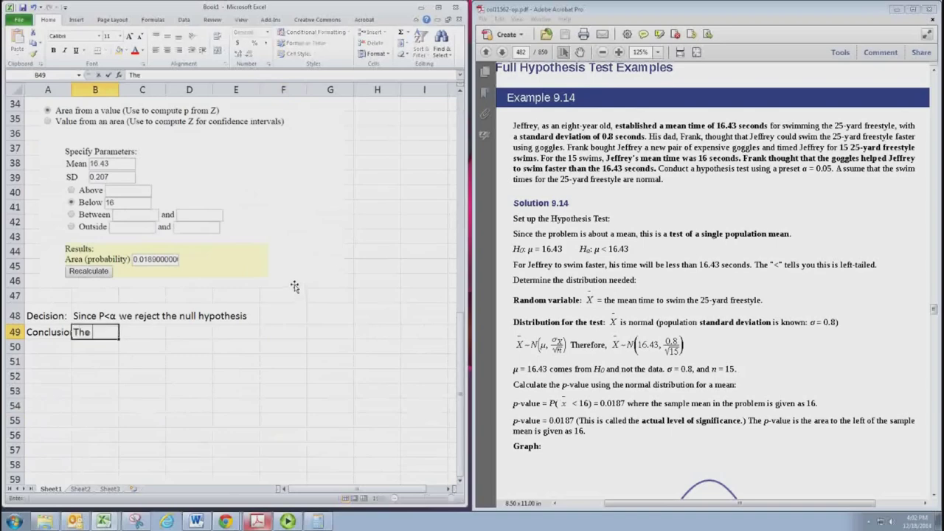
type(" sample data supports the clai")
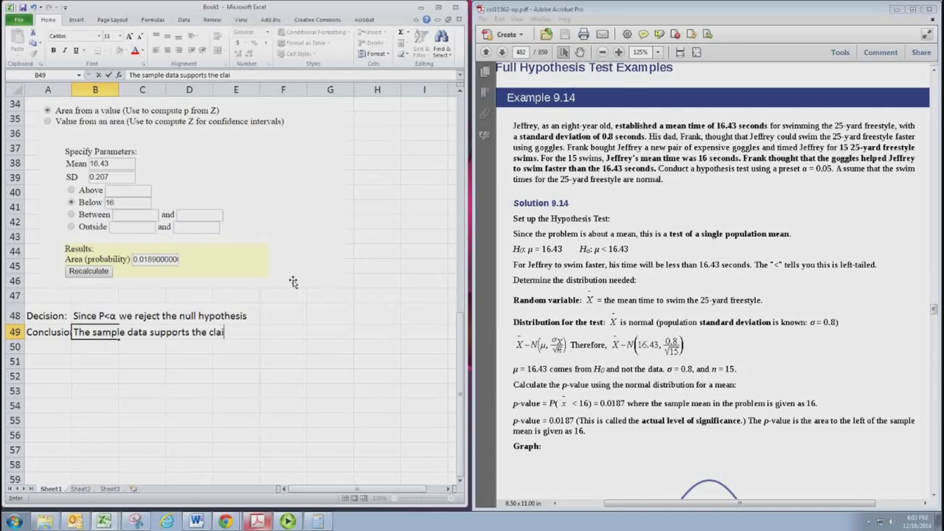
type("m that the g")
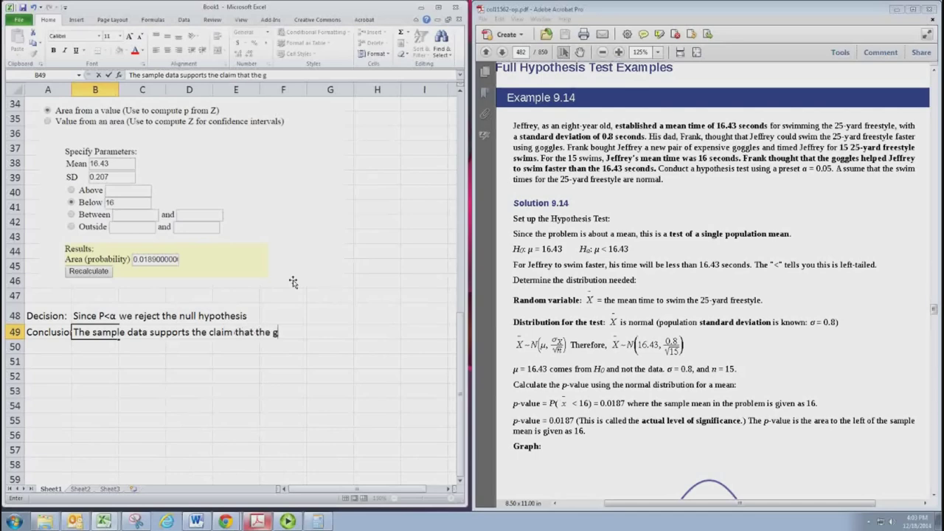
type("oggles helped Je")
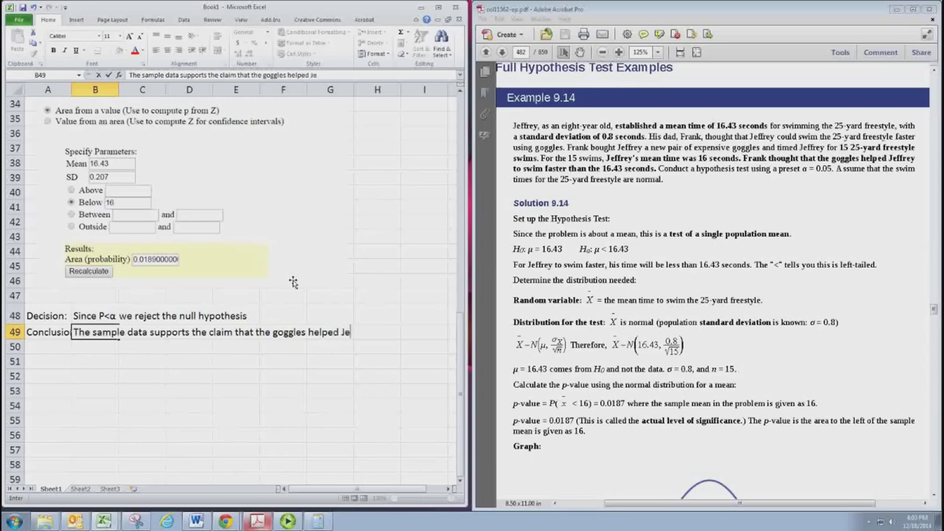
type("ffrey swim faster at the")
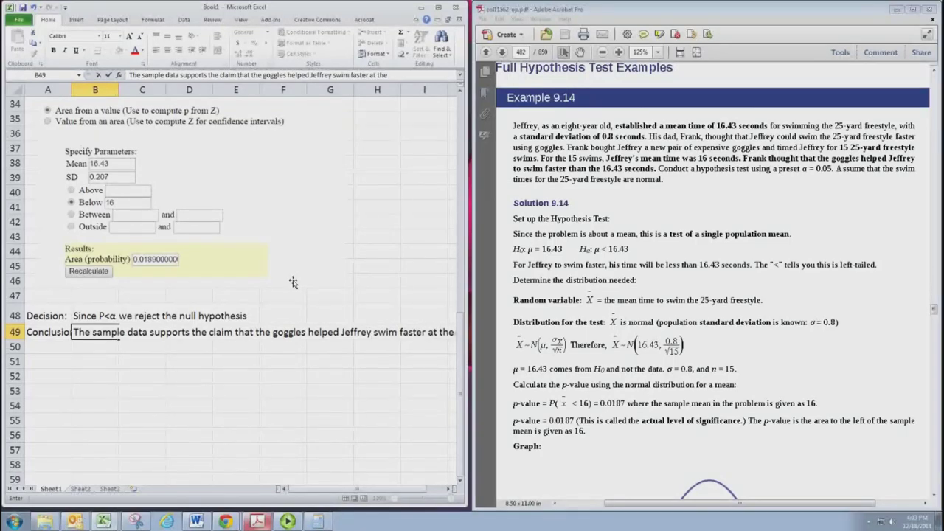
type(" 0.05 level ")
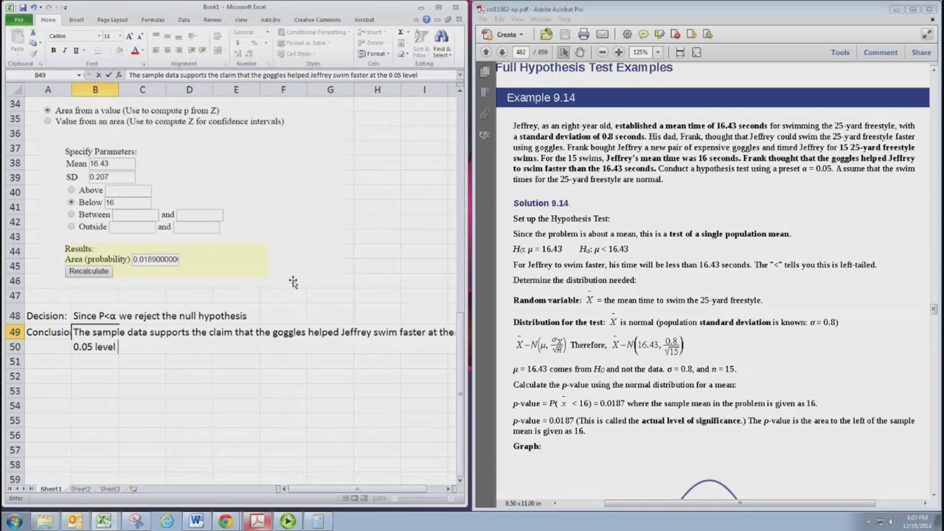
type("of significance./")
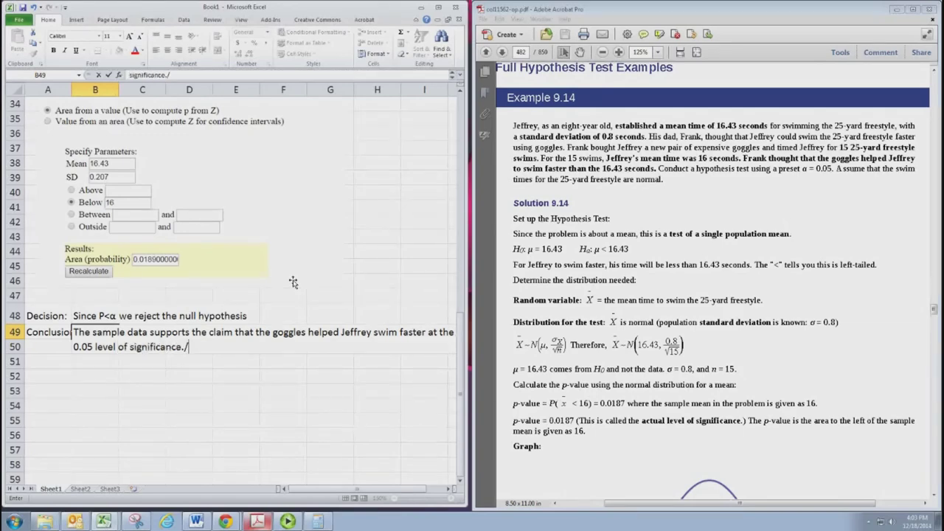
key("BackSpace")
key("Return")
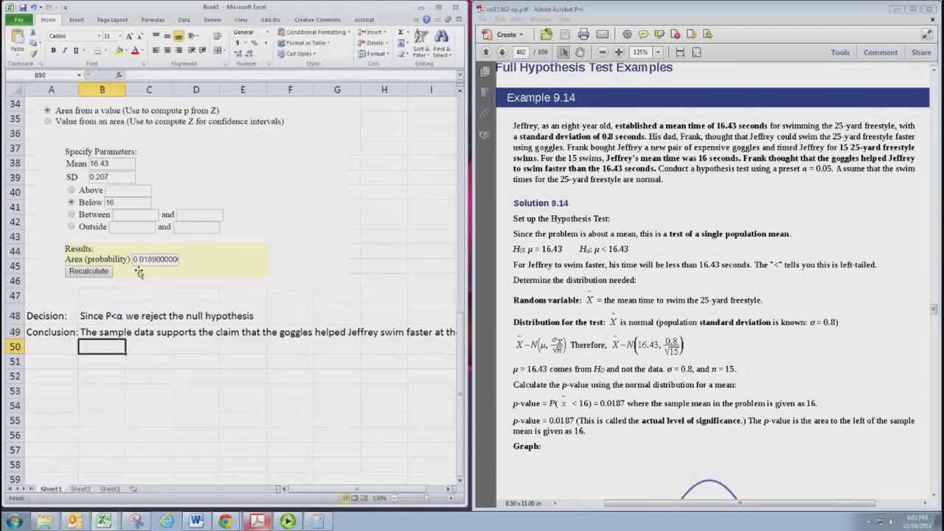
left_click(139, 361)
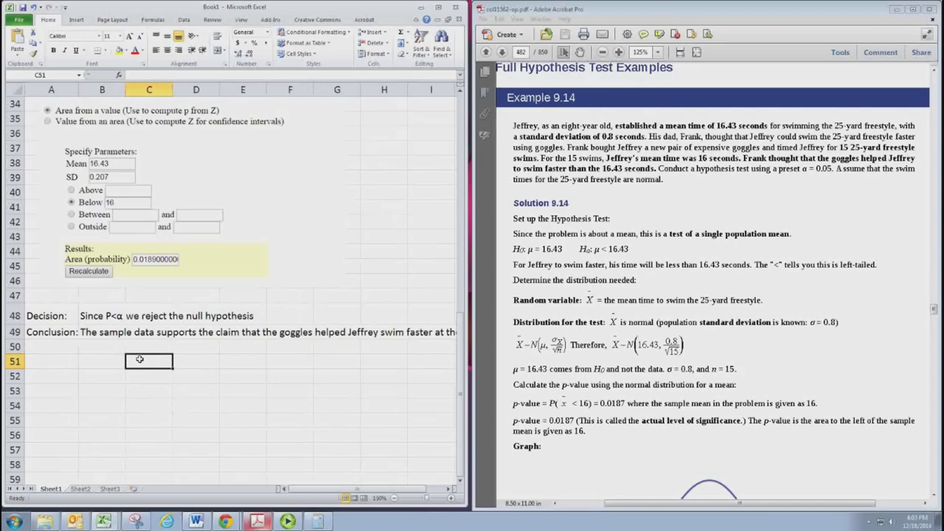
Copy the whole test from A3 to G49, including the picture, and paste it starting at cell J3
scroll(139, 359, "up", 11)
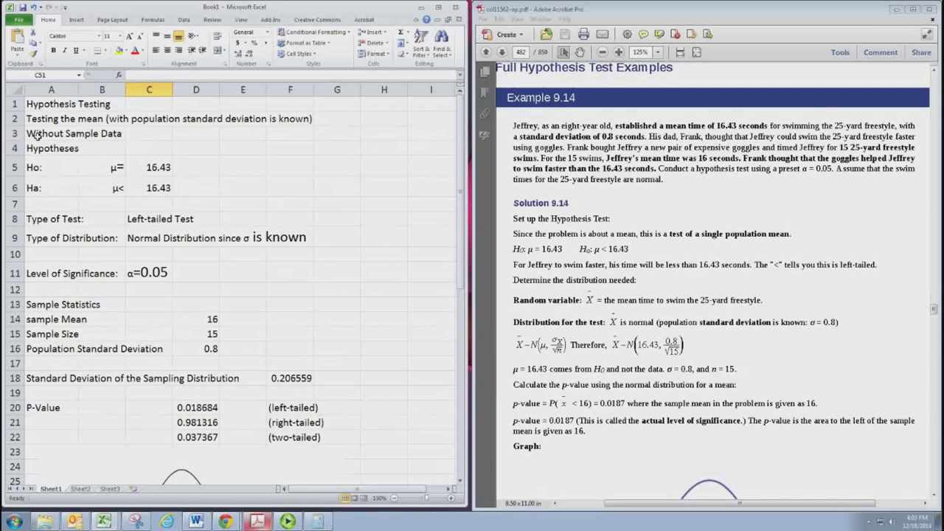
left_click_drag(37, 134, 326, 466)
key("ctrl+c")
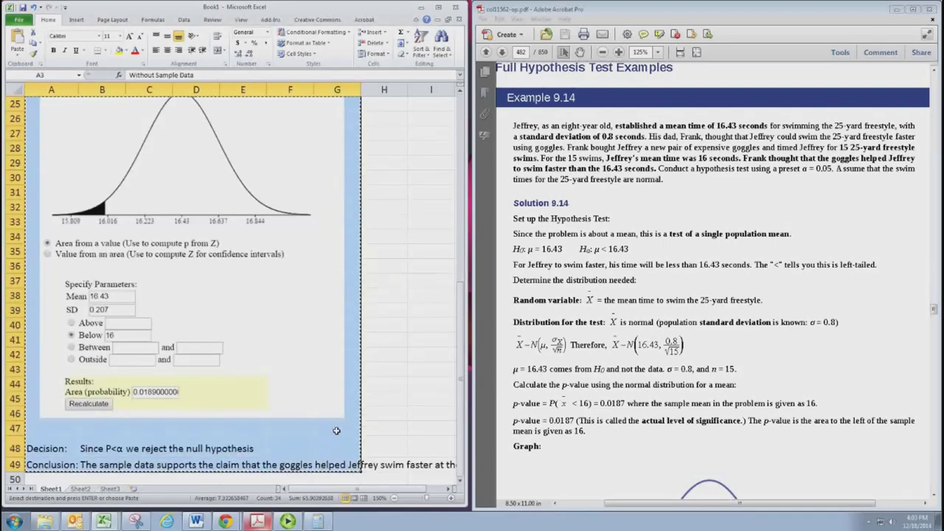
scroll(285, 488, "right", 1)
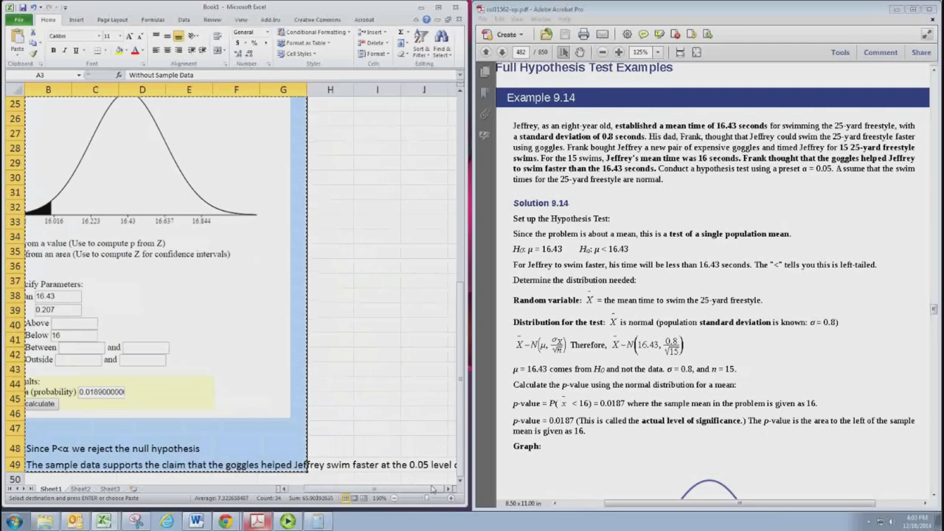
scroll(432, 489, "up", 8)
scroll(432, 488, "right", 3)
left_click(276, 136)
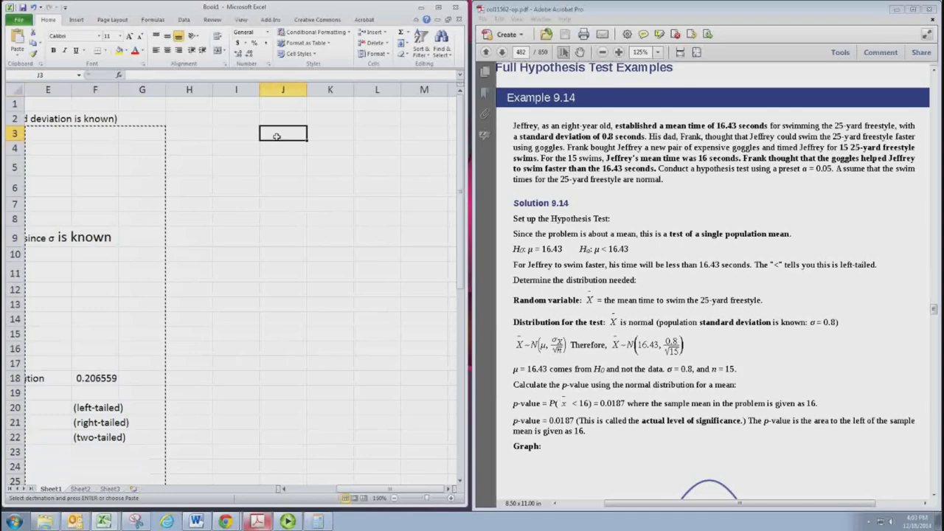
key("ctrl+v")
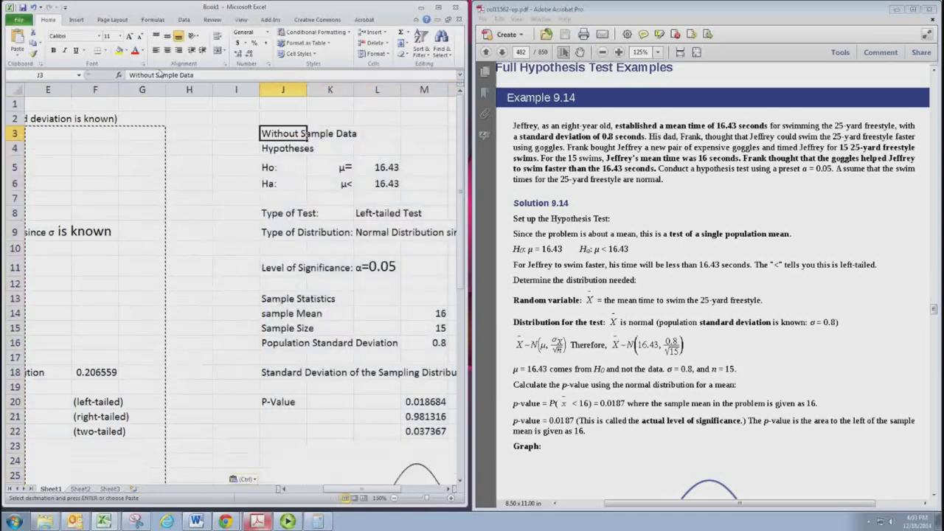
Change the heading of the pasted copy in J3 to "With Sample Data"
left_click(153, 75)
key("BackSpace")
key("BackSpace")
key("BackSpace")
key("Return")
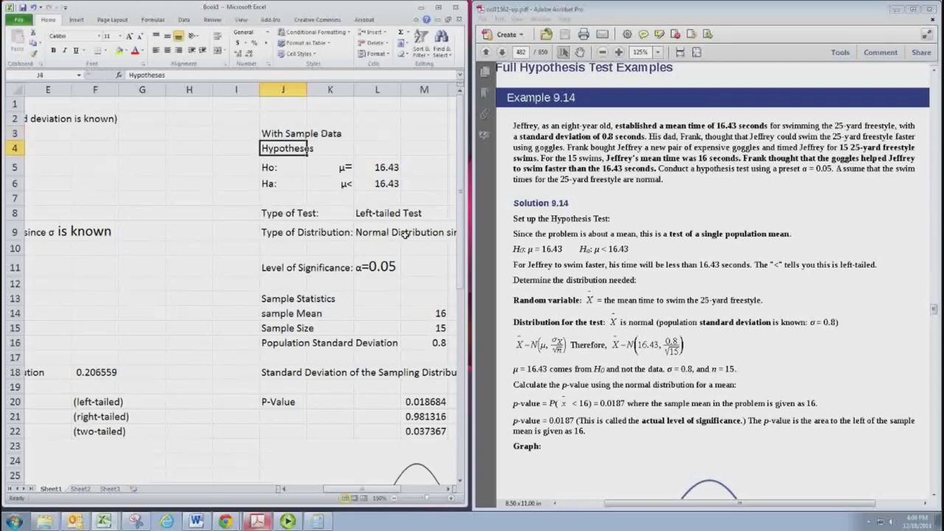
Maximize the workbook window and enter the label "Sample Data" in R13, beside the pasted test
left_click(449, 488)
left_click(450, 489)
left_click(450, 488)
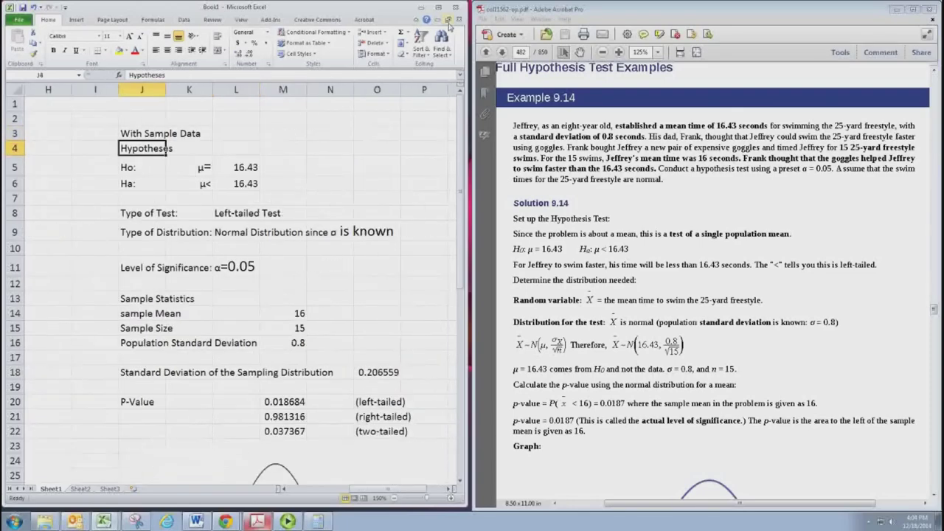
left_click(439, 8)
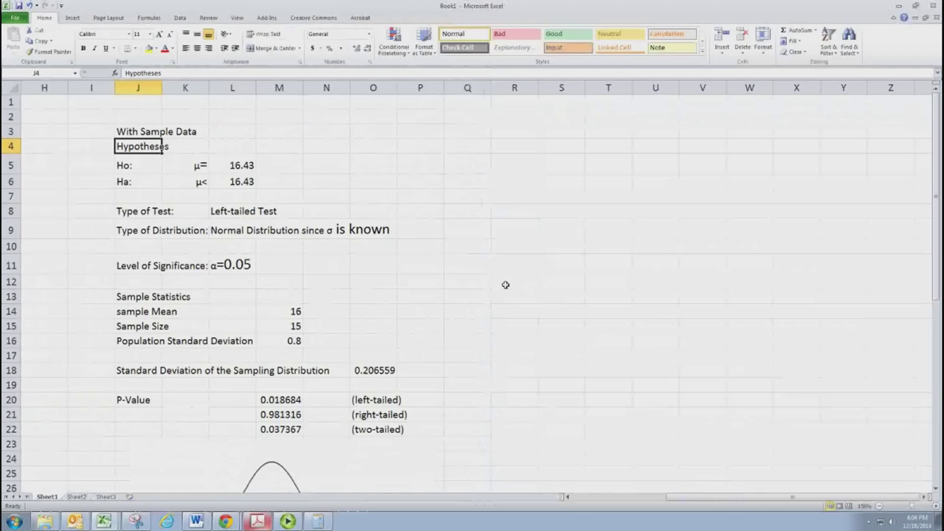
left_click(194, 166)
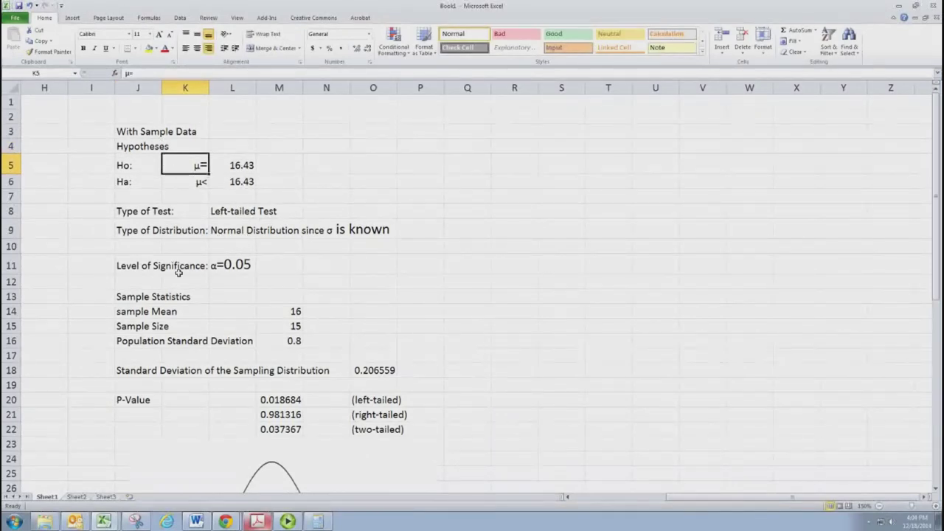
scroll(235, 270, "down", 1)
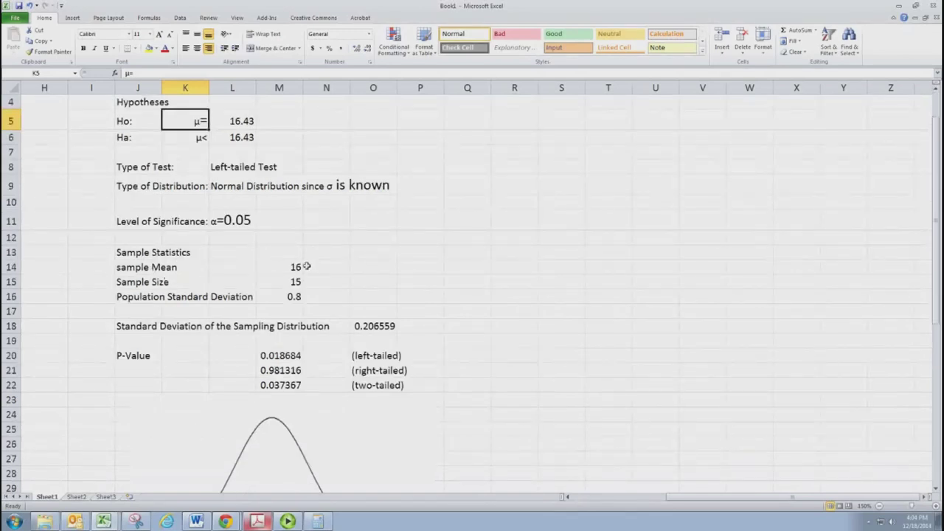
left_click(558, 256)
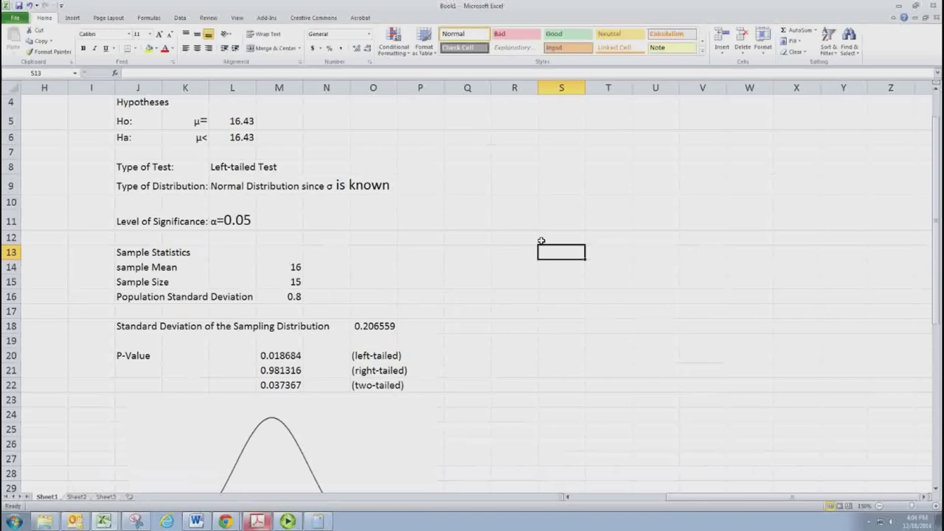
key("Left")
type("Sampl")
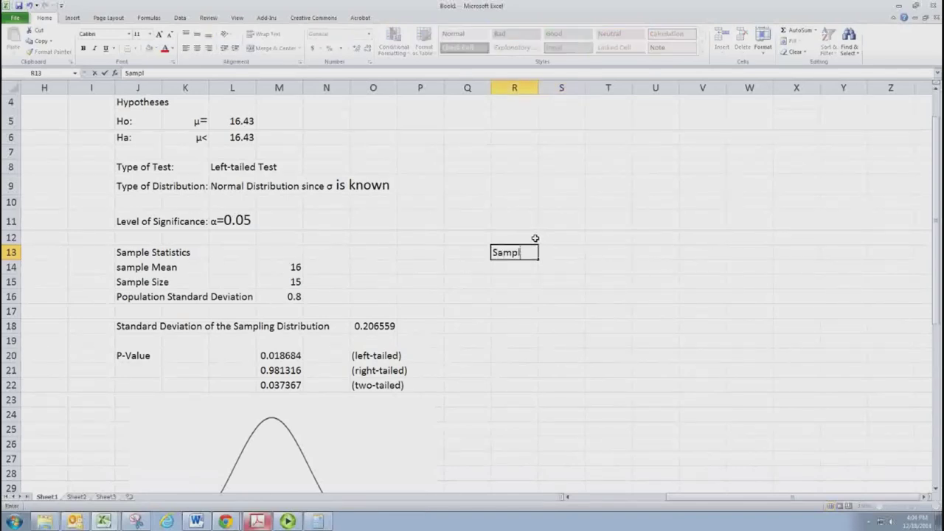
type("e Data")
key("Return")
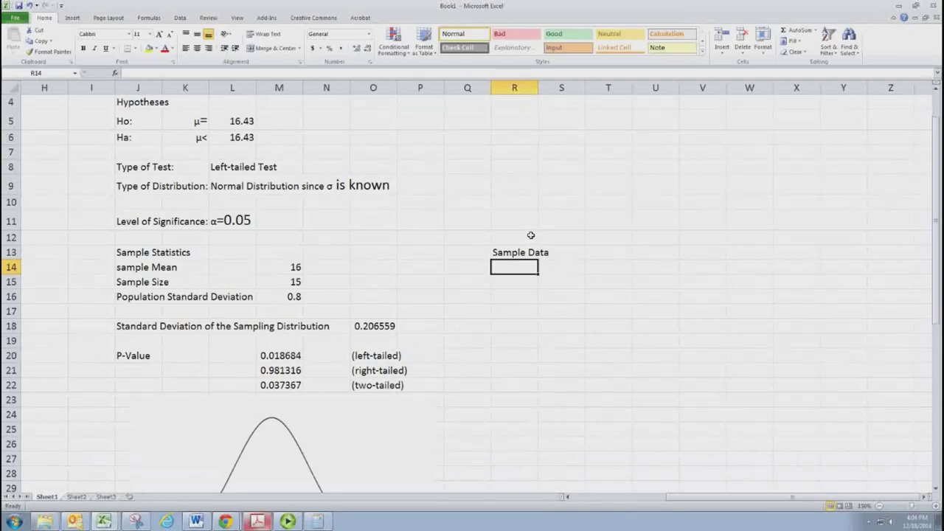
Enter 16 in R14 and fill it down through R28 as the sample data
type("16")
key("Return")
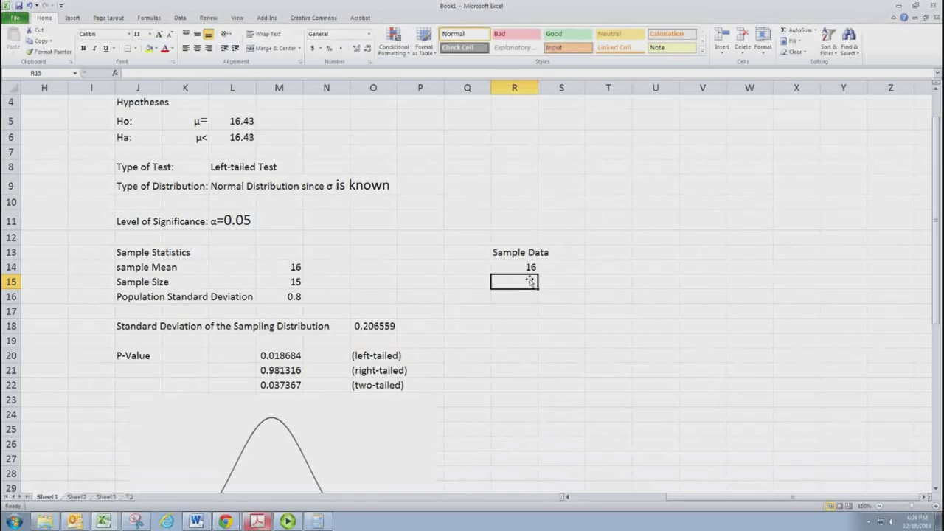
left_click(525, 269)
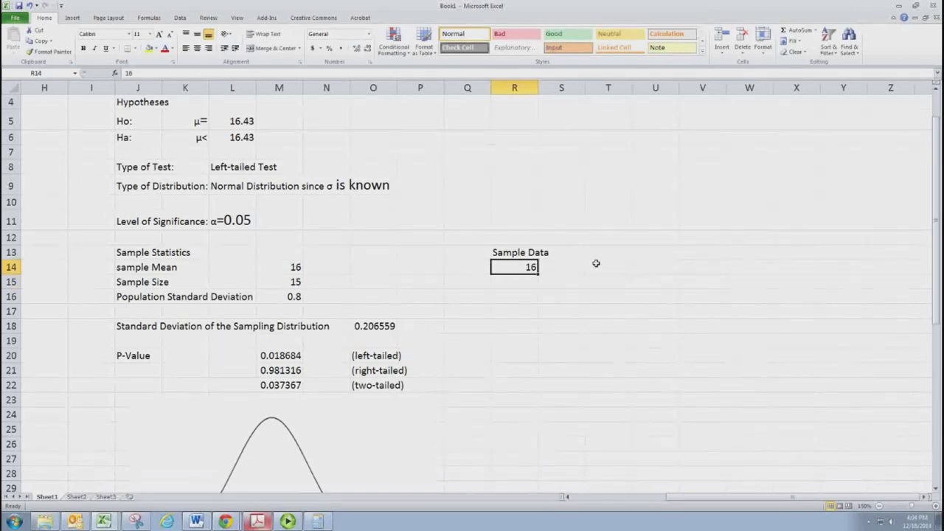
left_click_drag(539, 274, 543, 480)
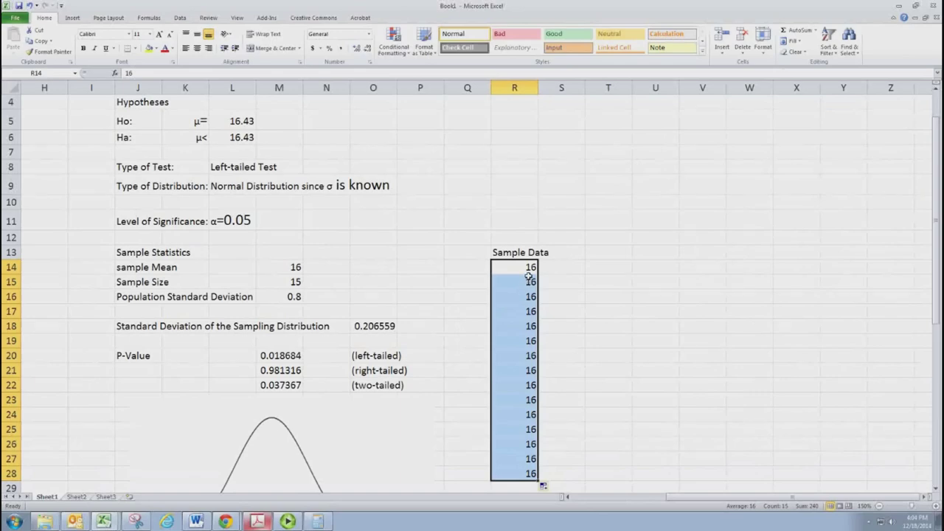
Calculate the sample mean of the copied test in M14 with =AVERAGE(R14:R119), and check the range it covers
left_click(294, 268)
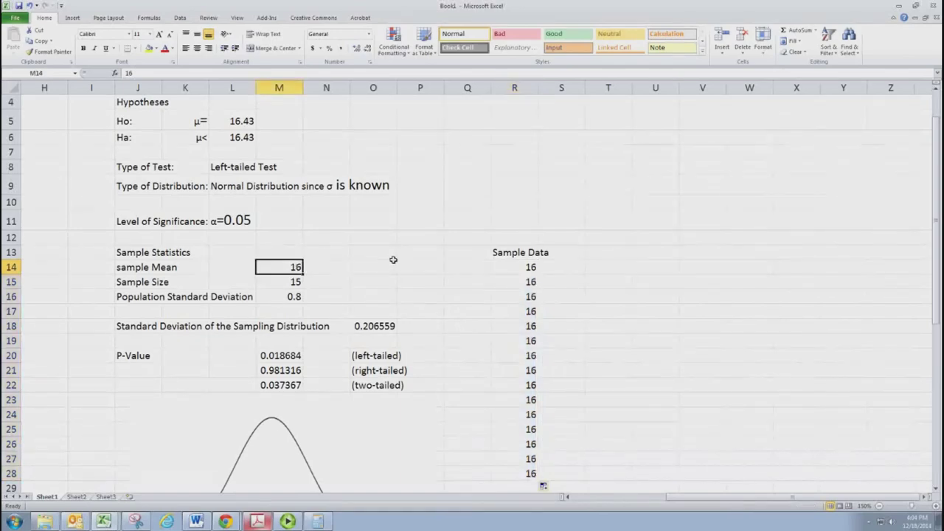
type("=")
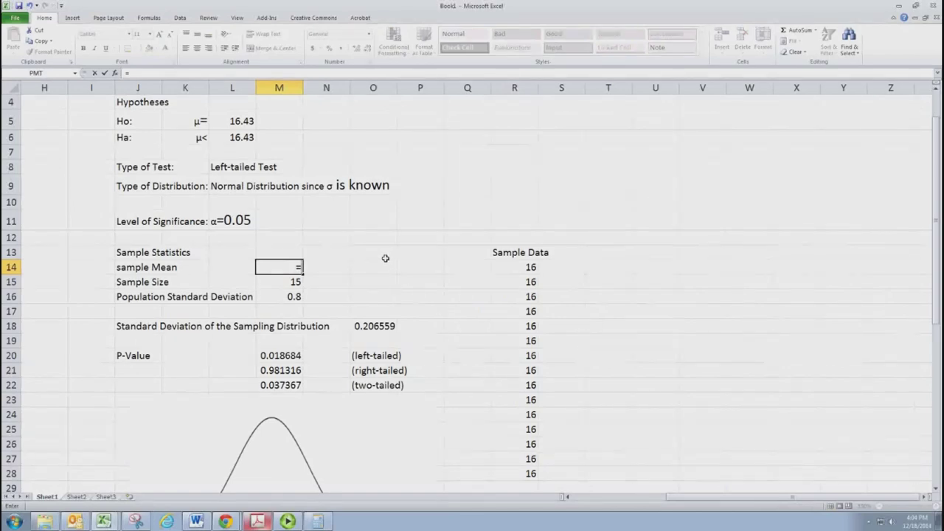
type("AVERAGE(")
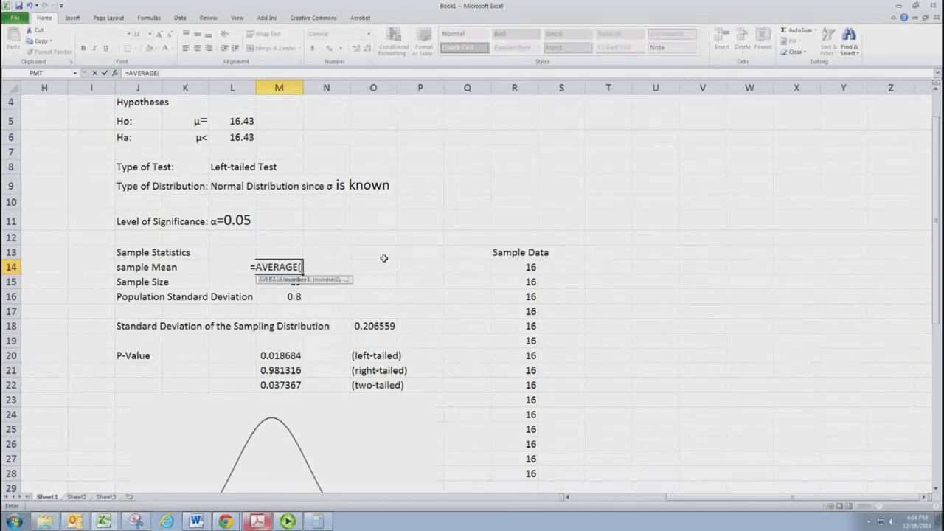
left_click(490, 267)
scroll(487, 265, "down", 20)
left_click_drag(489, 267, 484, 264)
key("Return")
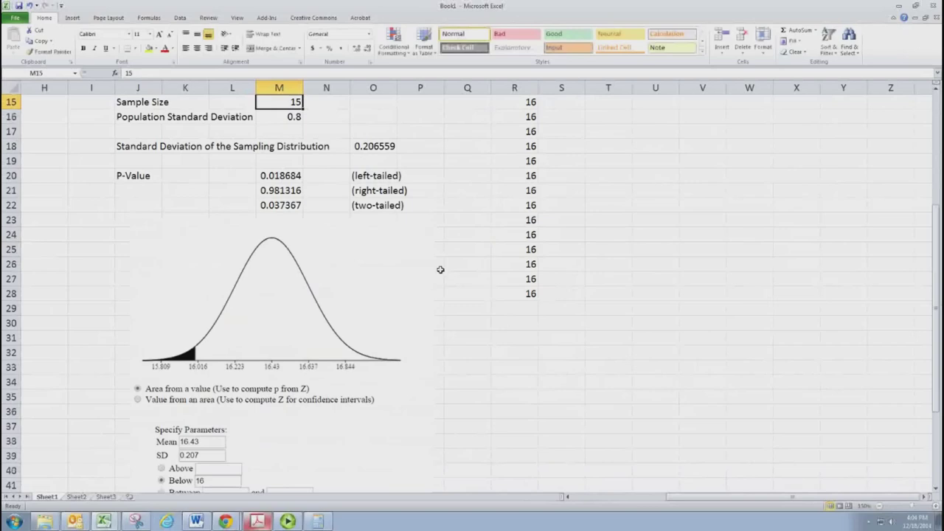
scroll(440, 270, "up", 5)
double_click(289, 311)
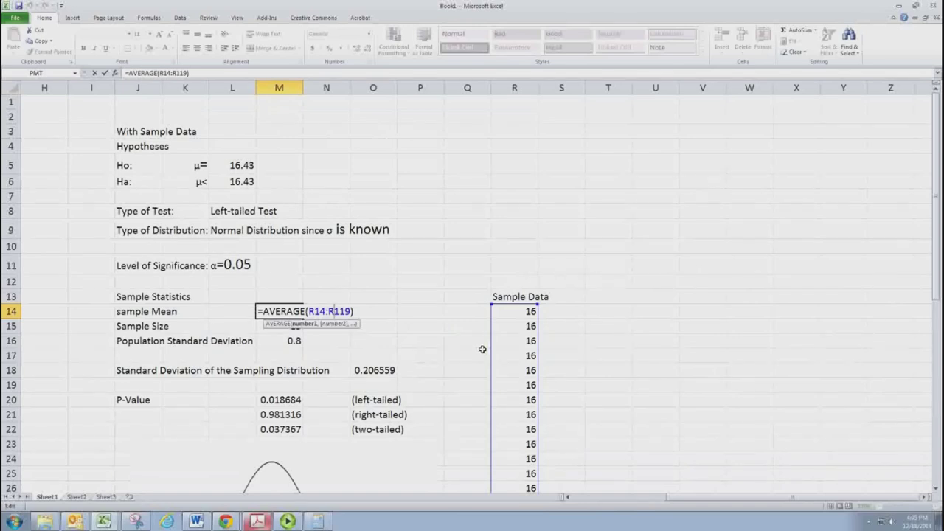
key("Return")
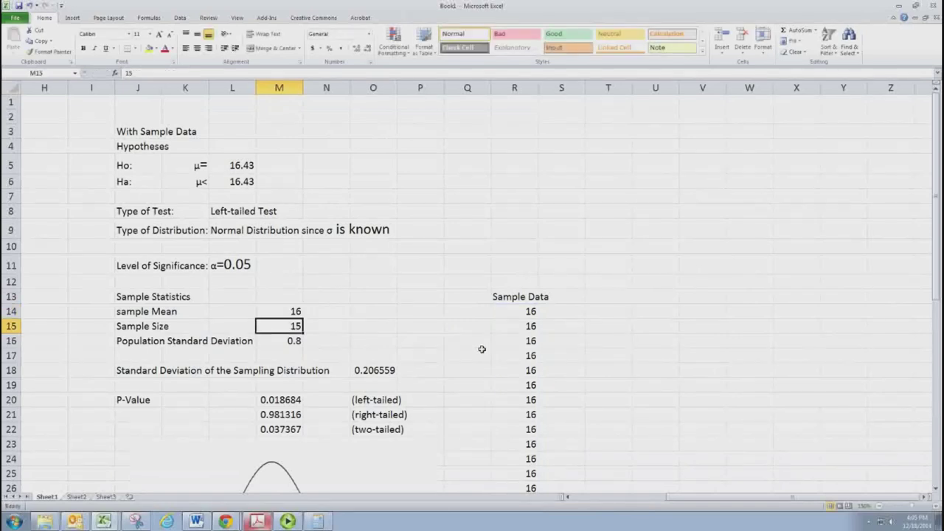
Calculate the sample size of the copied test in M15 with =COUNT(R14:R119), and check the range it covers
type("=COUNT")
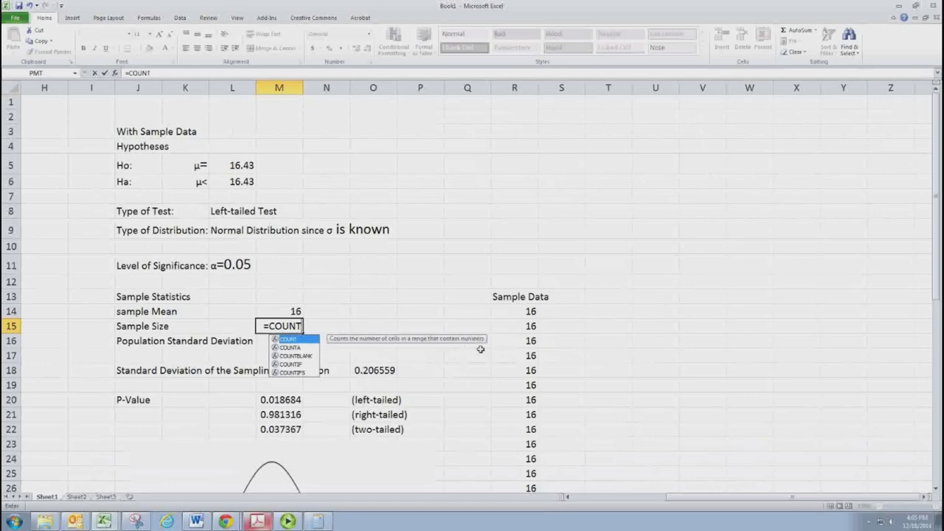
type("(")
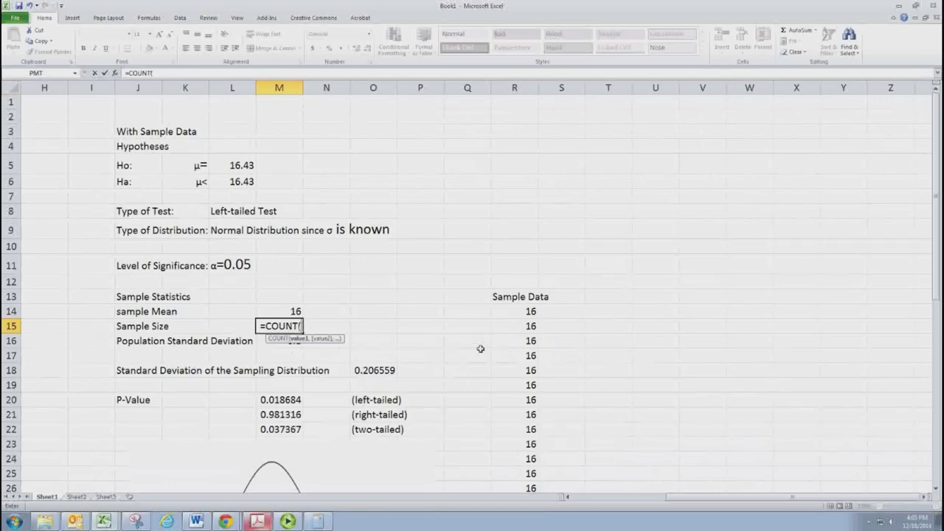
left_click(516, 318)
scroll(516, 318, "down", 20)
left_click_drag(516, 319, 514, 318)
key("Return")
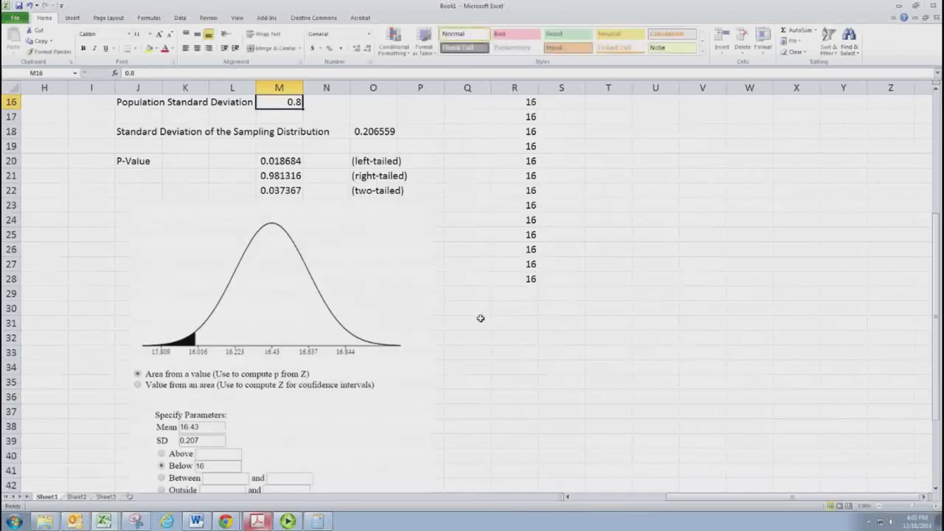
scroll(480, 318, "up", 5)
key("Up")
key("F2")
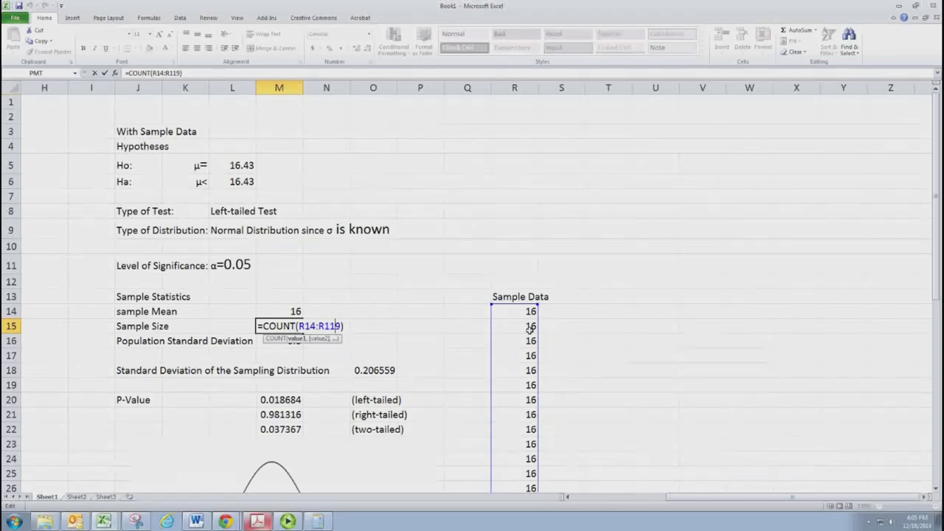
left_click(534, 386)
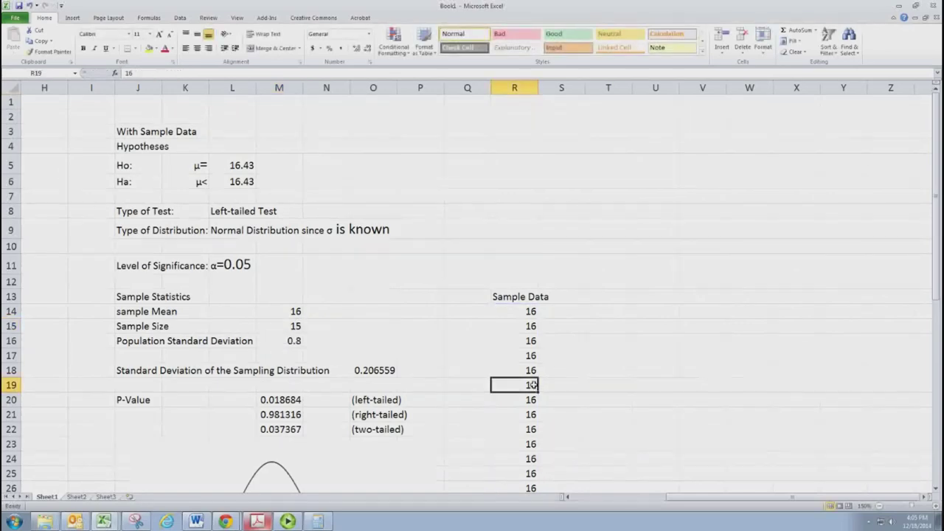
Check the population standard deviation in M16 and the copied formulas in O18 and M20
left_click(286, 343)
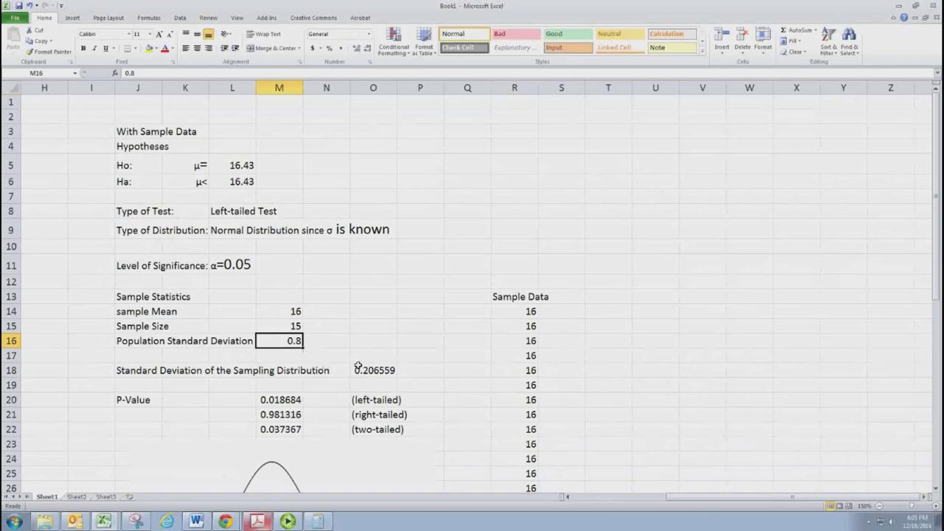
left_click(383, 374)
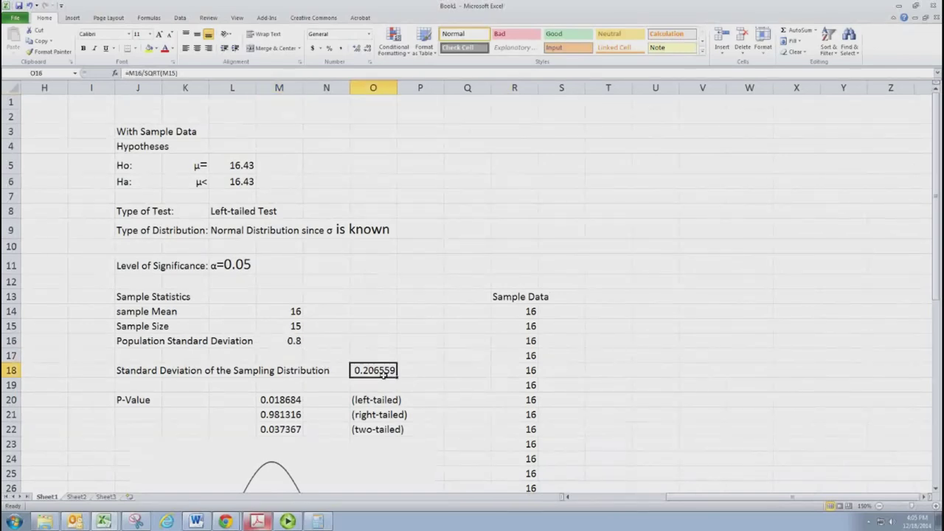
left_click(299, 402)
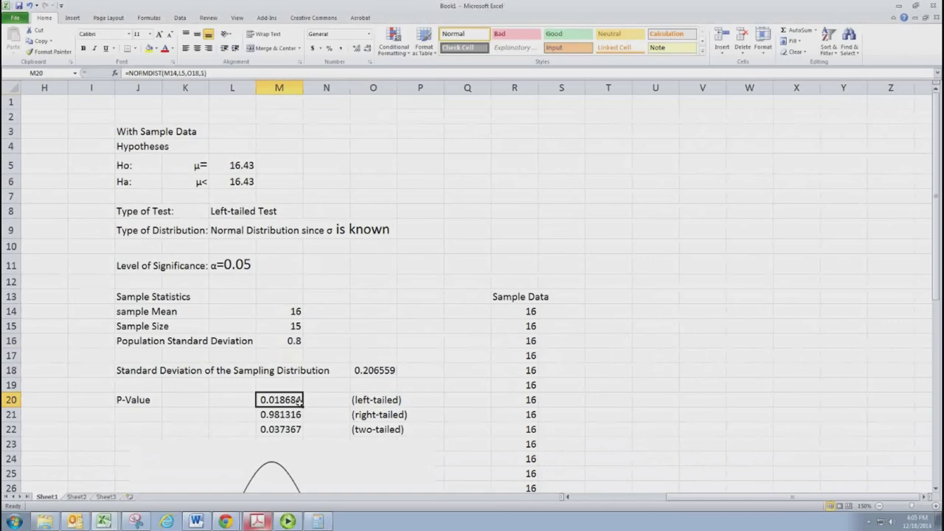
scroll(298, 415, "down", 1)
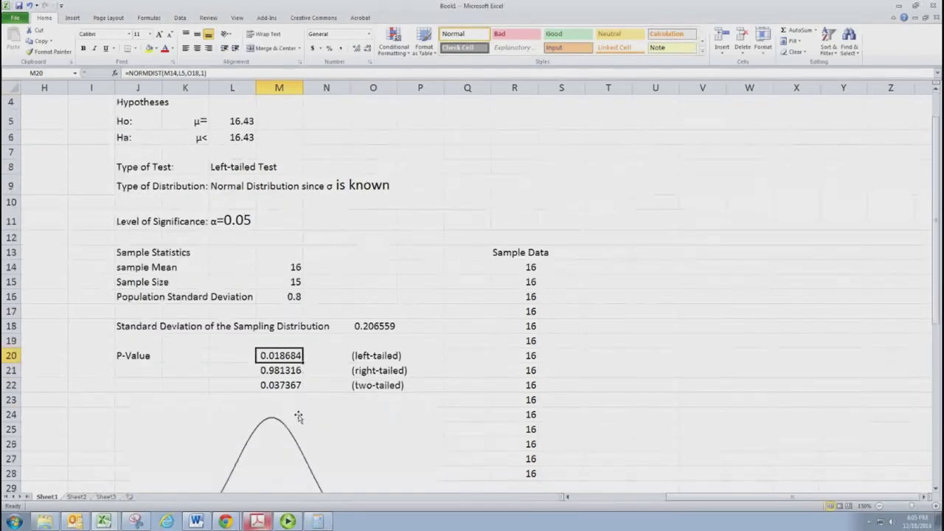
scroll(303, 413, "up", 1)
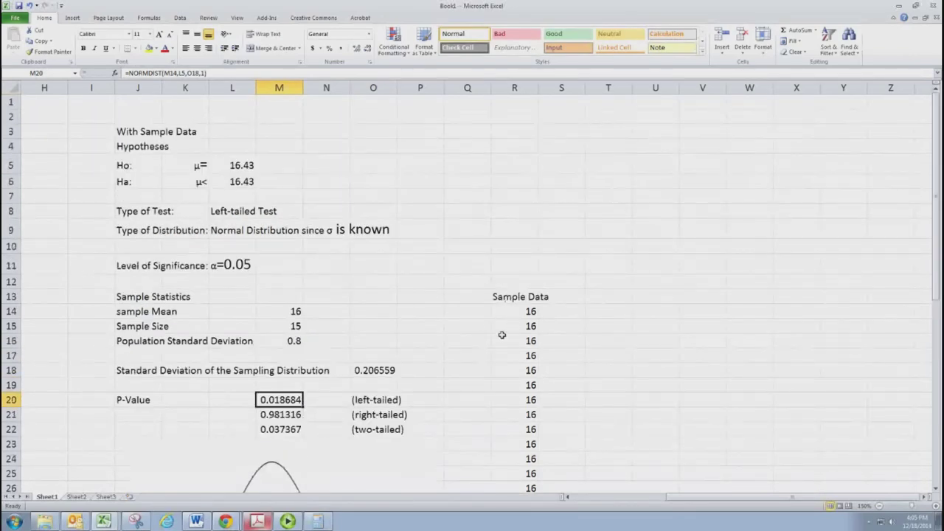
Rename the worksheet Sheet1 as "Z-Test" and bring both tests into view
right_click(46, 497)
left_click(71, 411)
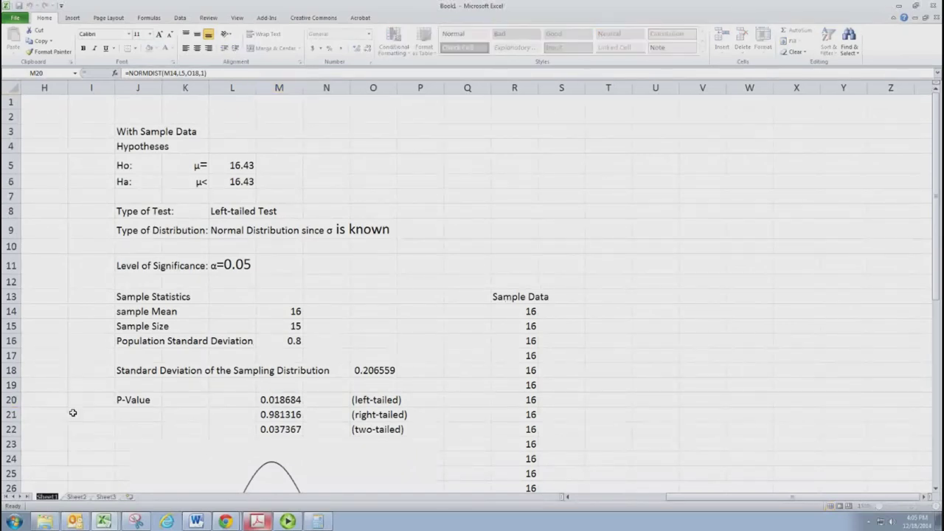
type("Z-Test")
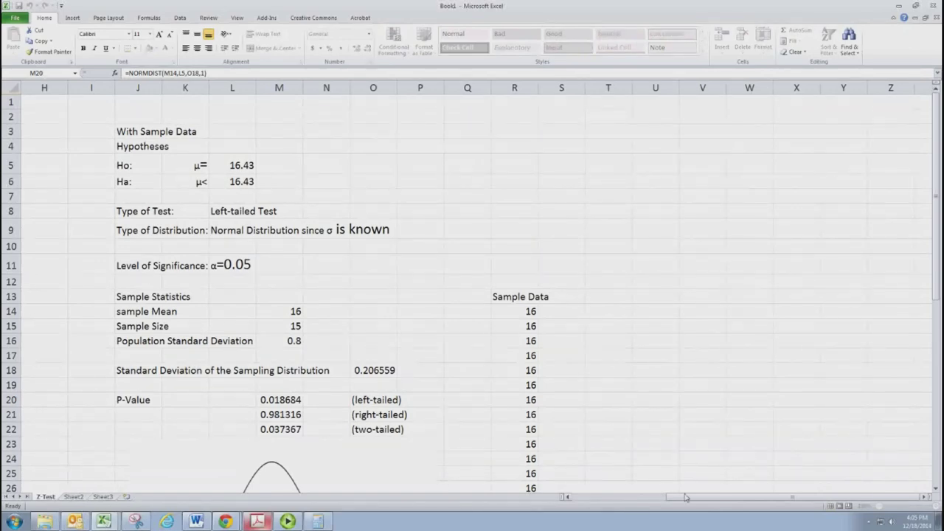
left_click_drag(687, 499, 601, 496)
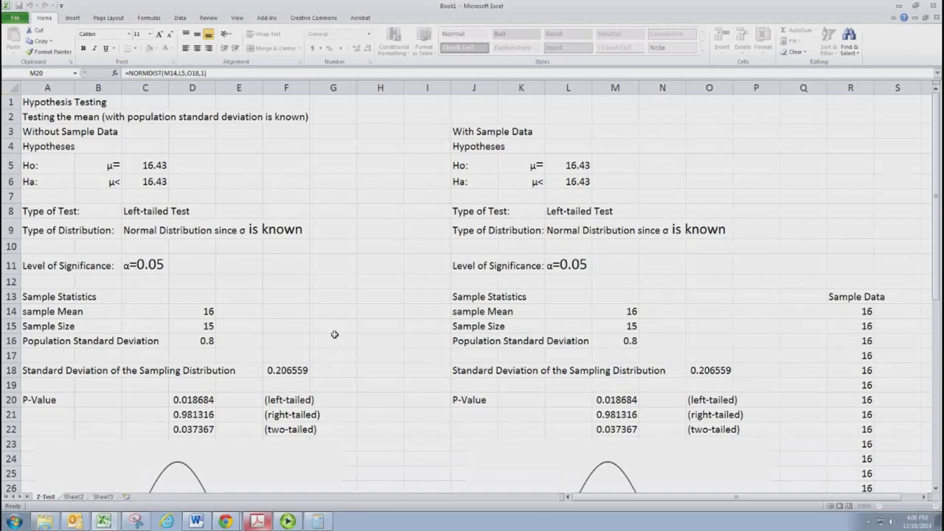
left_click(287, 521)
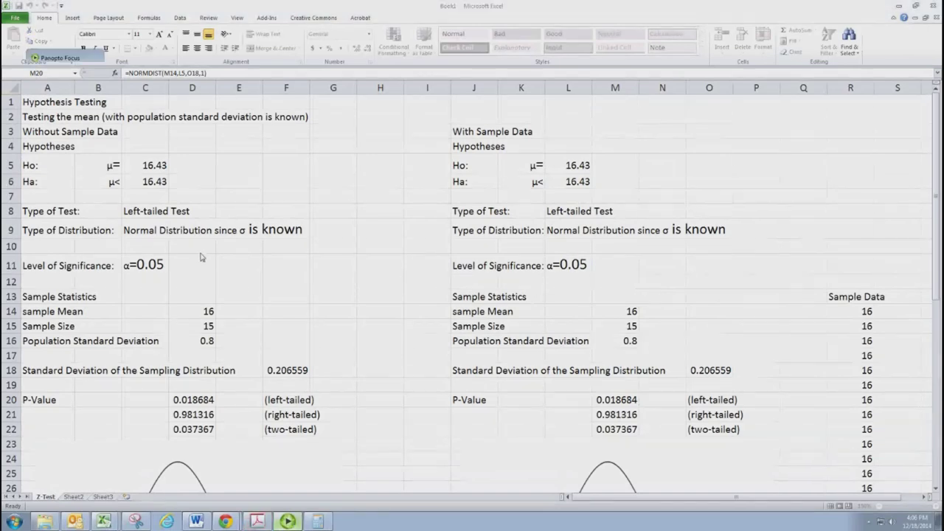